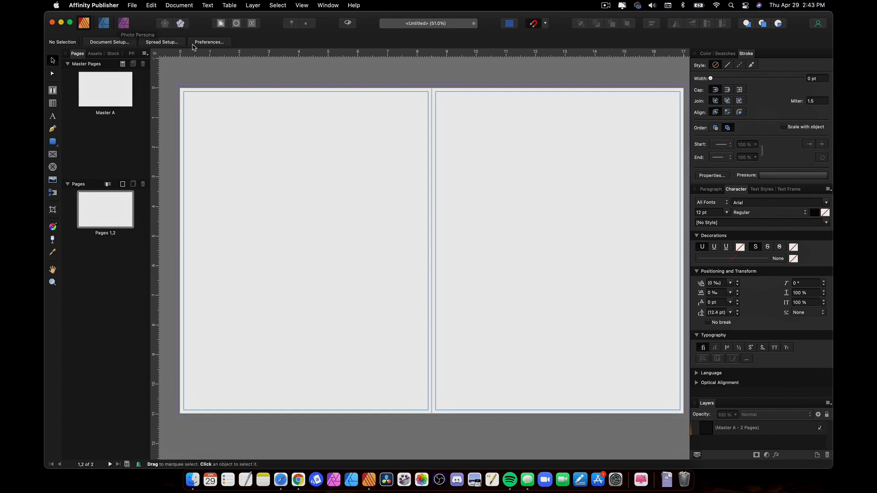
Switch to the Designer Persona and paint a freehand zigzag stroke across both pages with the 200-size Acrylics vector brush.
{"action": "key", "text": "super+2"}
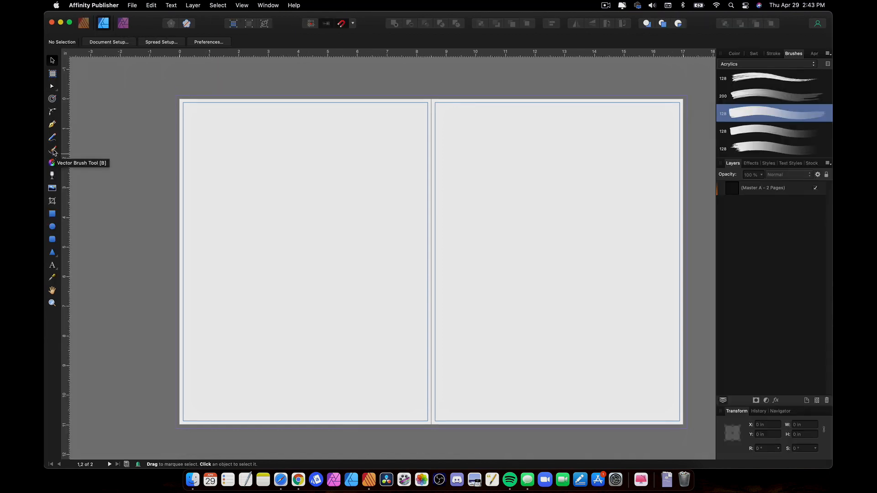
{"action": "left_click", "coordinate": [53, 150]}
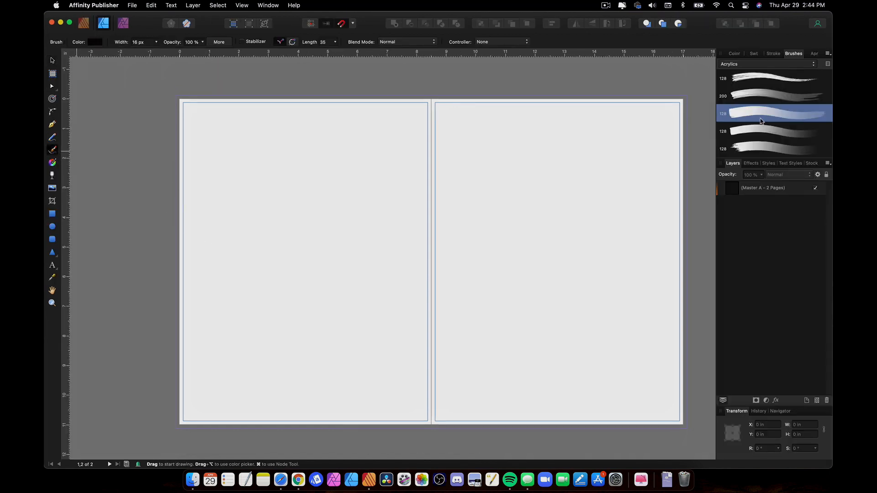
{"action": "left_click", "coordinate": [759, 101]}
{"action": "mouse_move", "coordinate": [217, 239]}
{"action": "left_mouse_down"}
{"action": "mouse_move", "coordinate": [300, 325]}
{"action": "mouse_move", "coordinate": [400, 273]}
{"action": "mouse_move", "coordinate": [701, 230]}
{"action": "left_mouse_up"}
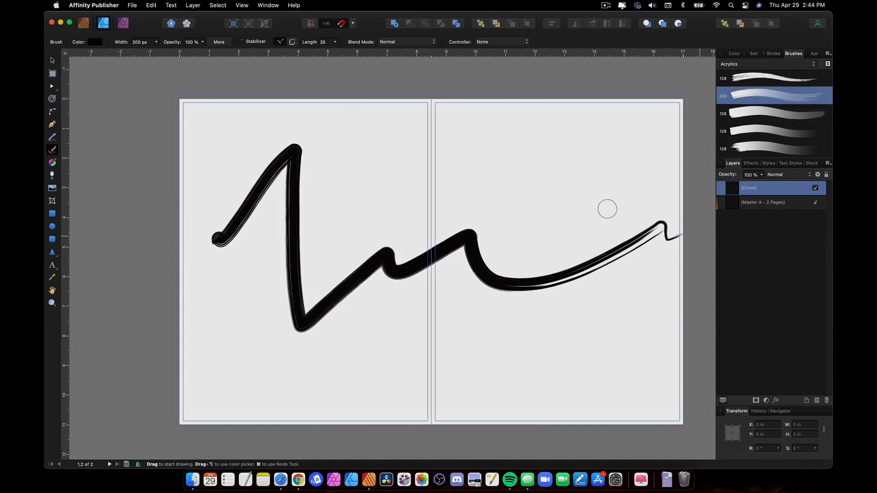
Return to the Publisher Persona and try to adjust the painted brush curve near its peak beside the spine.
{"action": "left_click", "coordinate": [83, 22]}
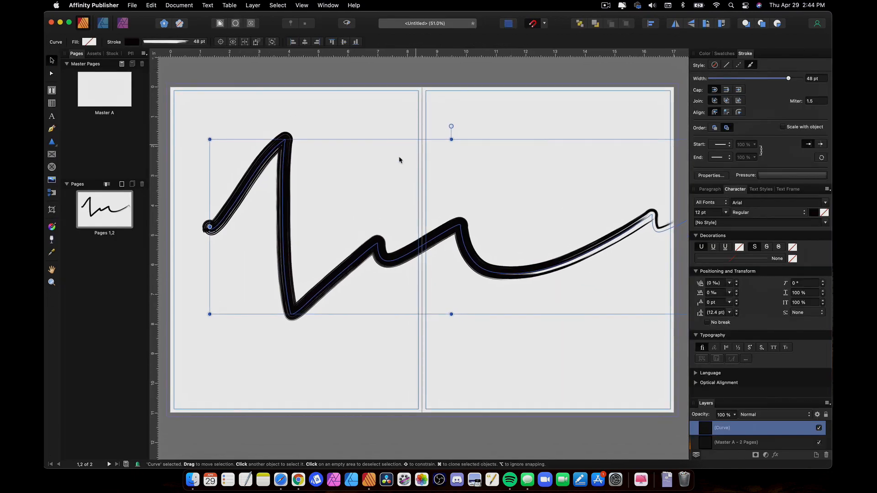
{"action": "scroll", "coordinate": [438, 236], "scroll_direction": "left", "scroll_amount": 1}
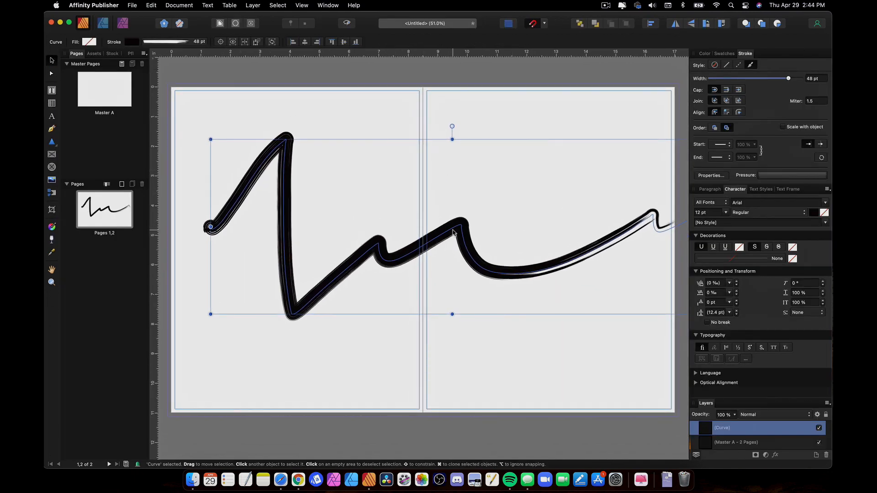
{"action": "double_click", "coordinate": [452, 235]}
{"action": "left_click_drag", "start_coordinate": [467, 236], "coordinate": [474, 230]}
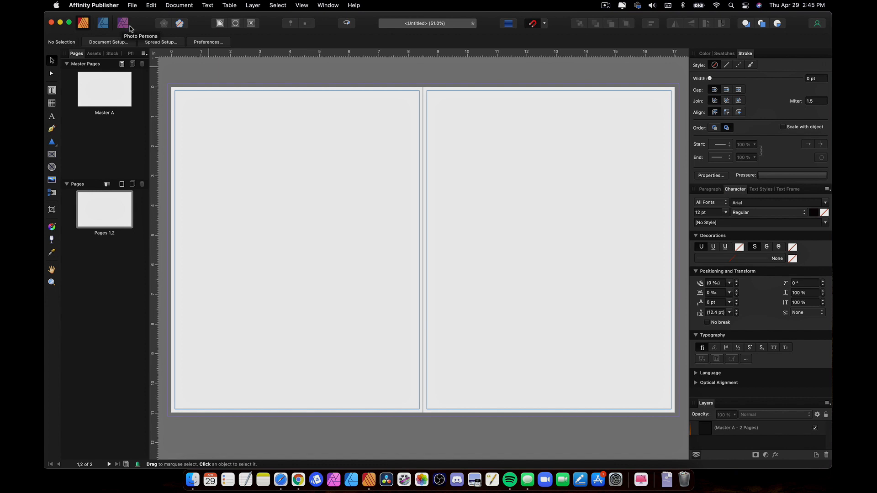
Search Unsplash stock photos for "d" and place the photo of the man in a VR headset at the left page's top margin.
{"action": "left_click", "coordinate": [112, 53]}
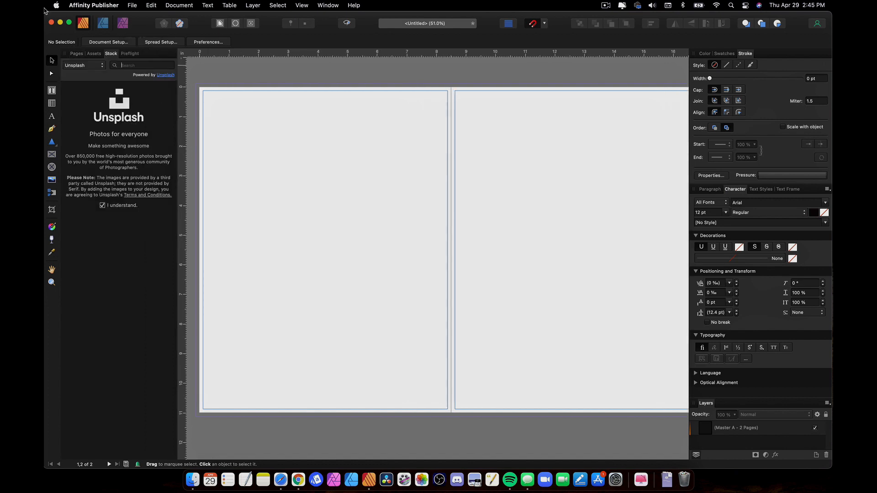
{"action": "type", "text": "d"}
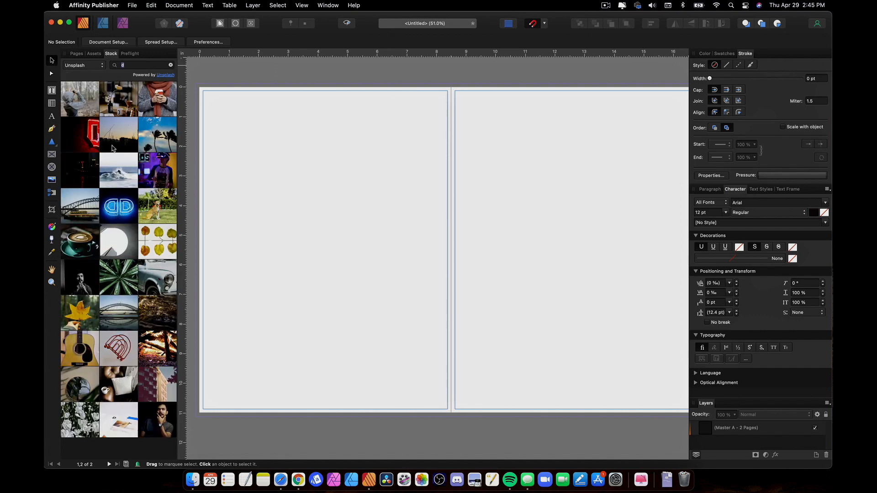
{"action": "left_click_drag", "start_coordinate": [160, 172], "coordinate": [322, 170]}
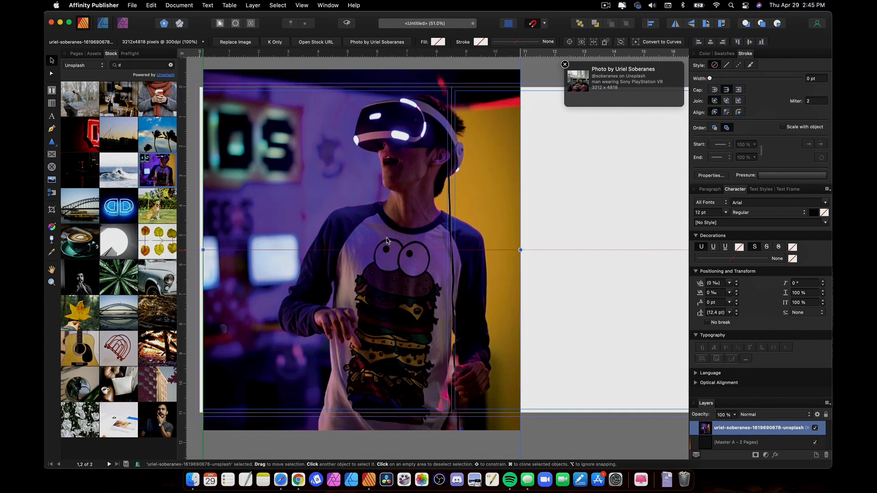
{"action": "left_click", "coordinate": [565, 64]}
{"action": "left_click_drag", "start_coordinate": [387, 128], "coordinate": [384, 190]}
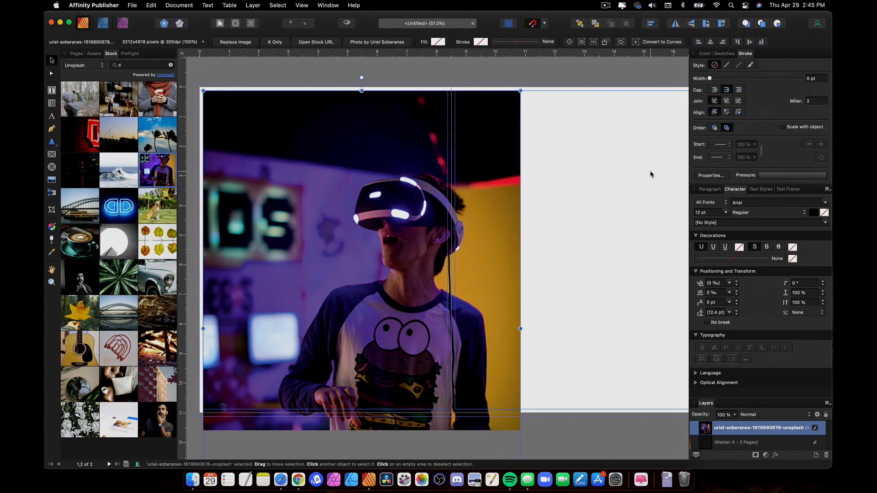
Switch to the Photo Persona and apply a Monochrome Halftone filter to the photo with Cosine dots, cell size 50 and contrast 85.
{"action": "left_click", "coordinate": [302, 5]}
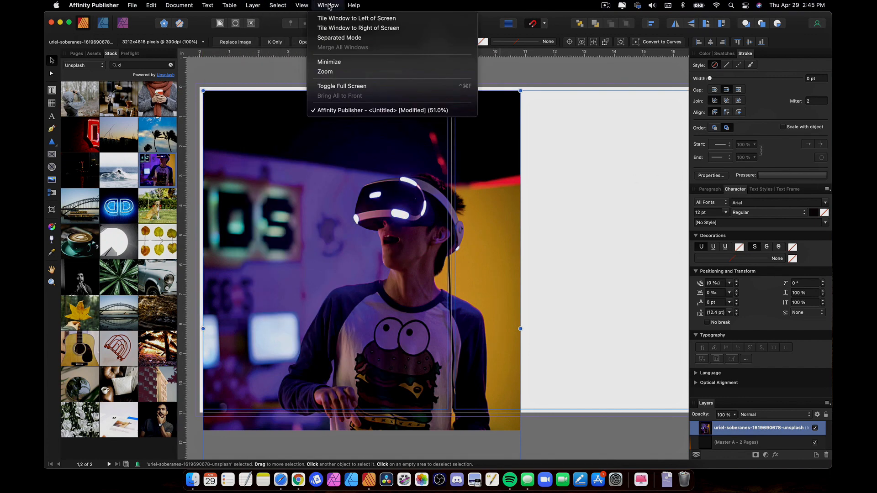
{"action": "left_click", "coordinate": [229, 76]}
{"action": "left_click", "coordinate": [120, 30]}
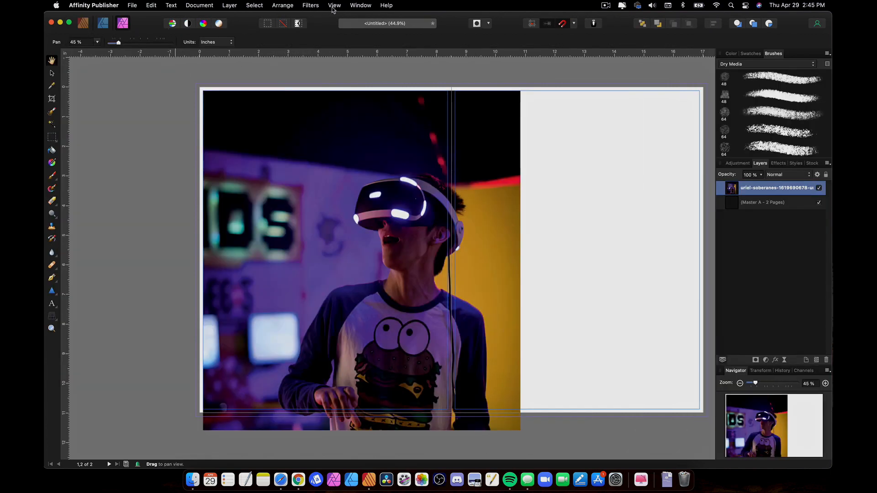
{"action": "left_click", "coordinate": [311, 6]}
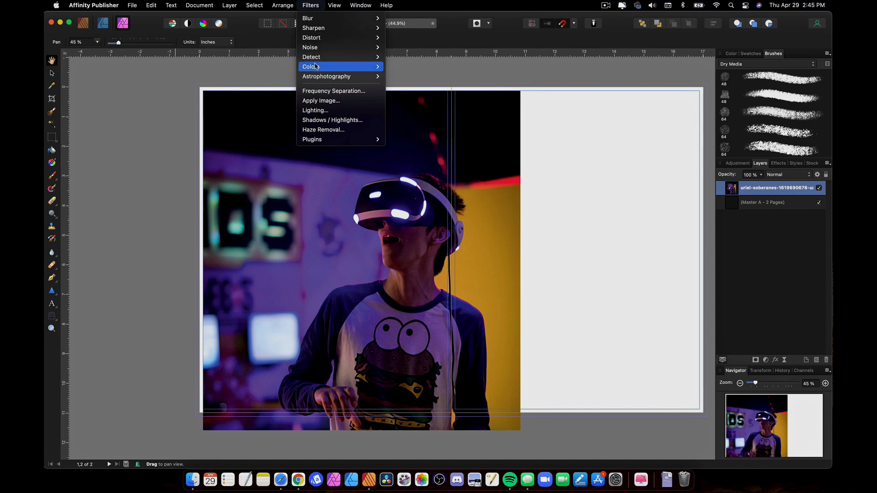
{"action": "mouse_move", "coordinate": [323, 61]}
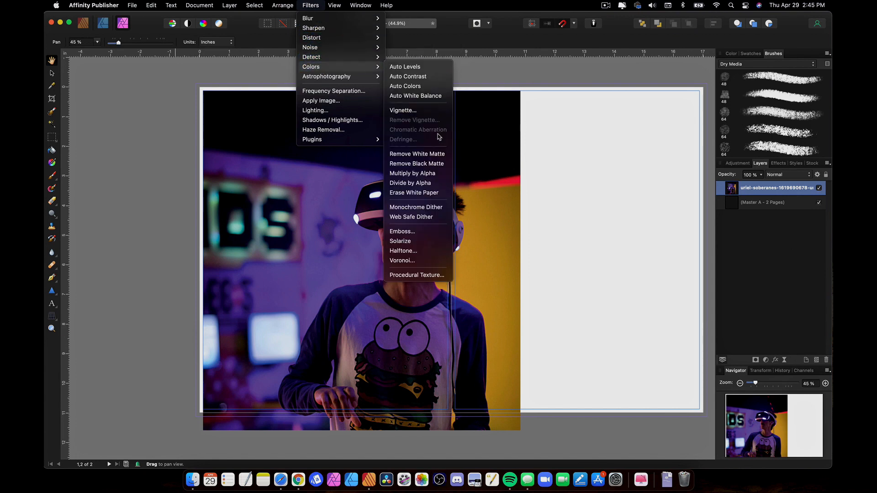
{"action": "left_click", "coordinate": [407, 251]}
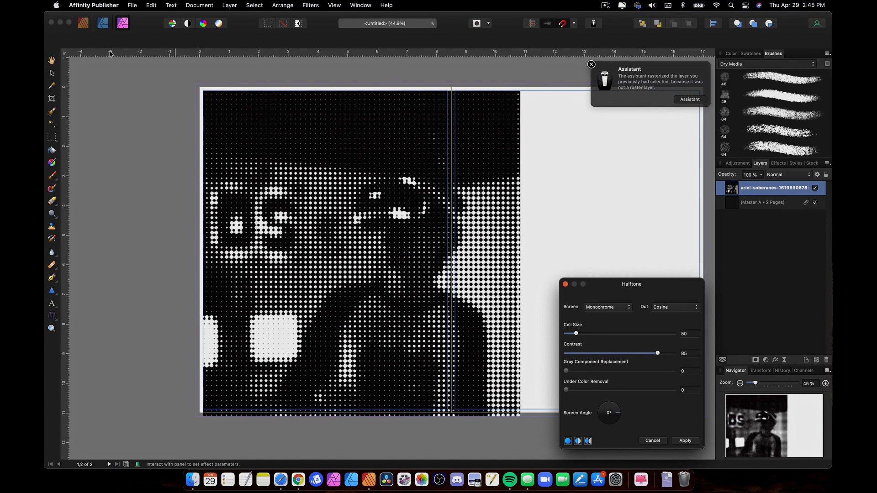
{"action": "left_click", "coordinate": [685, 441]}
Return to the Publisher Persona, undock the Layers panel over the page and extend it downwards.
{"action": "left_click", "coordinate": [83, 23]}
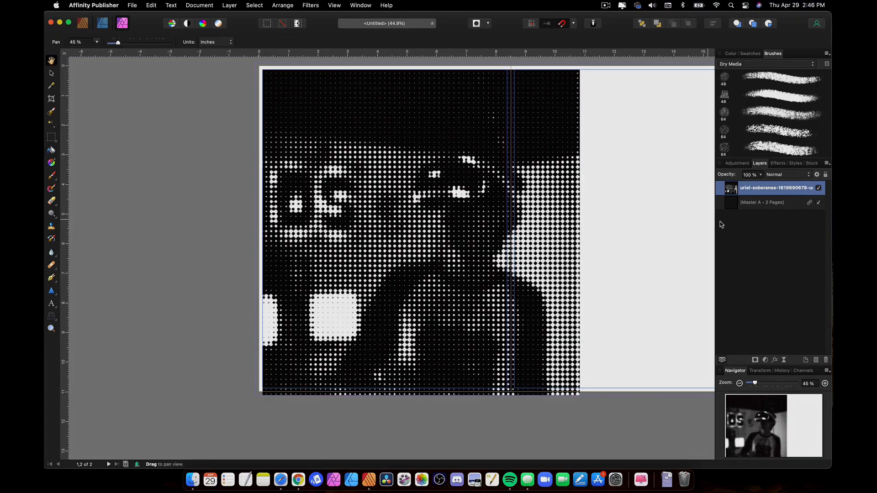
{"action": "left_click", "coordinate": [84, 25]}
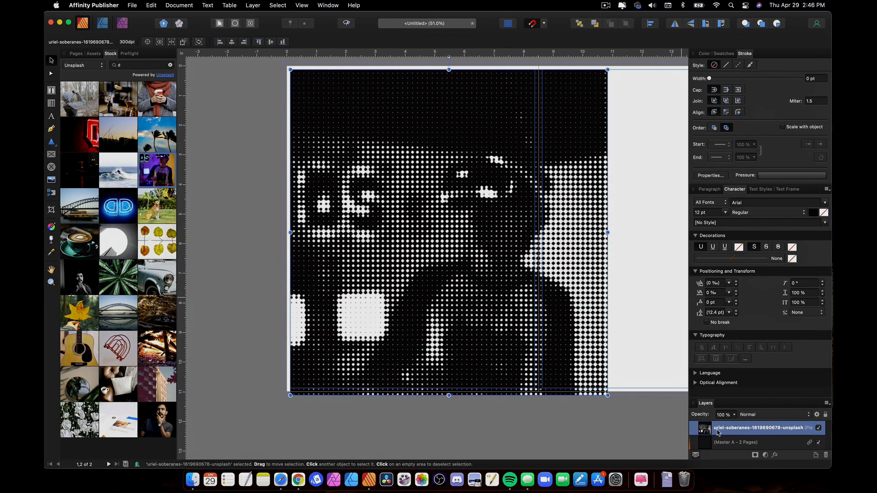
{"action": "left_click_drag", "start_coordinate": [709, 406], "coordinate": [595, 142]}
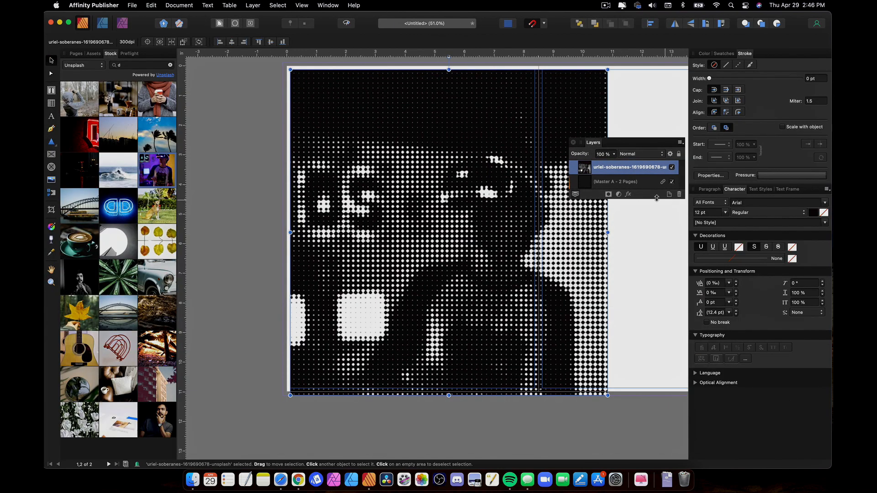
{"action": "left_click_drag", "start_coordinate": [653, 198], "coordinate": [653, 402]}
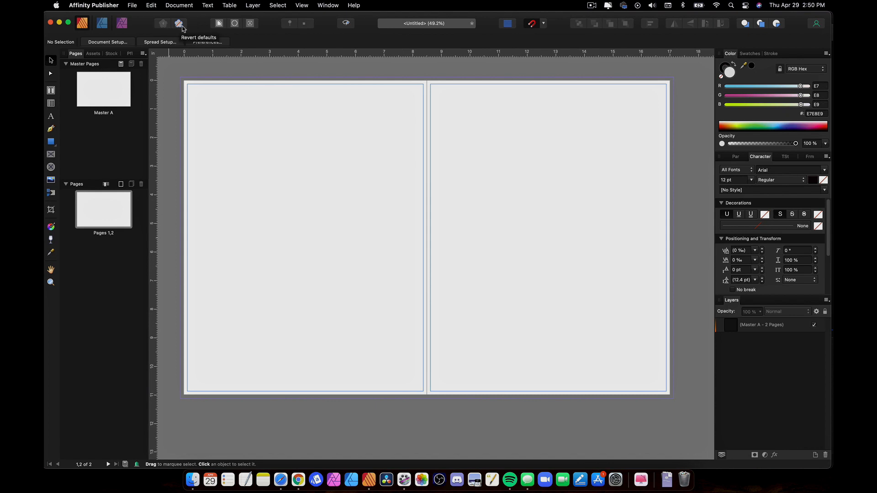
Draw a square about 4.3 in wide on the left page with a white fill and a 16 pt black stroke.
{"action": "left_click", "coordinate": [51, 141]}
{"action": "left_click_drag", "start_coordinate": [238, 132], "coordinate": [360, 253]}
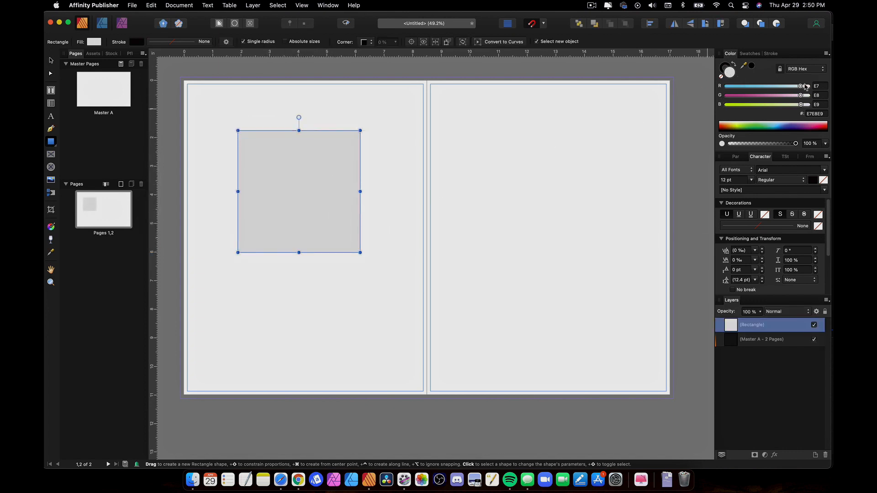
{"action": "mouse_move", "coordinate": [800, 86]}
{"action": "left_mouse_down"}
{"action": "mouse_move", "coordinate": [809, 85]}
{"action": "mouse_move", "coordinate": [810, 106]}
{"action": "left_mouse_up"}
{"action": "left_click", "coordinate": [771, 54]}
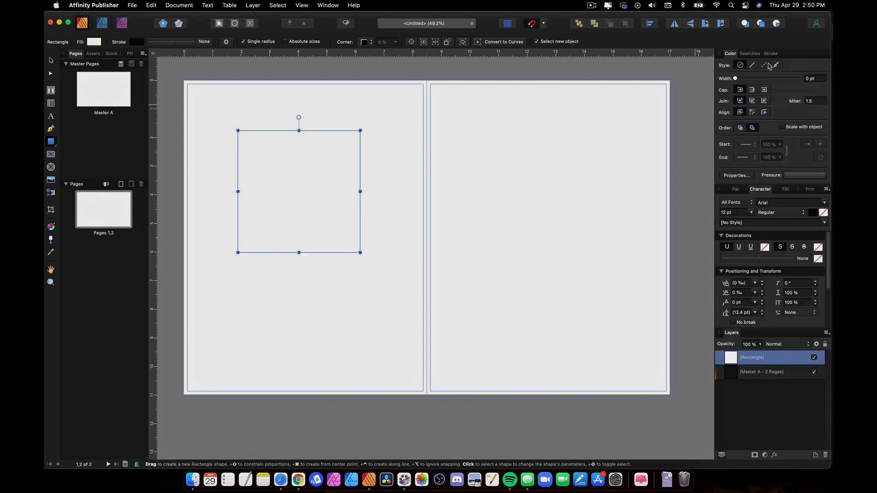
{"action": "left_click_drag", "start_coordinate": [736, 79], "coordinate": [767, 78]}
Draw a matching outlined square on the right page and a smaller one below the left page's square.
{"action": "left_click_drag", "start_coordinate": [454, 129], "coordinate": [581, 254]}
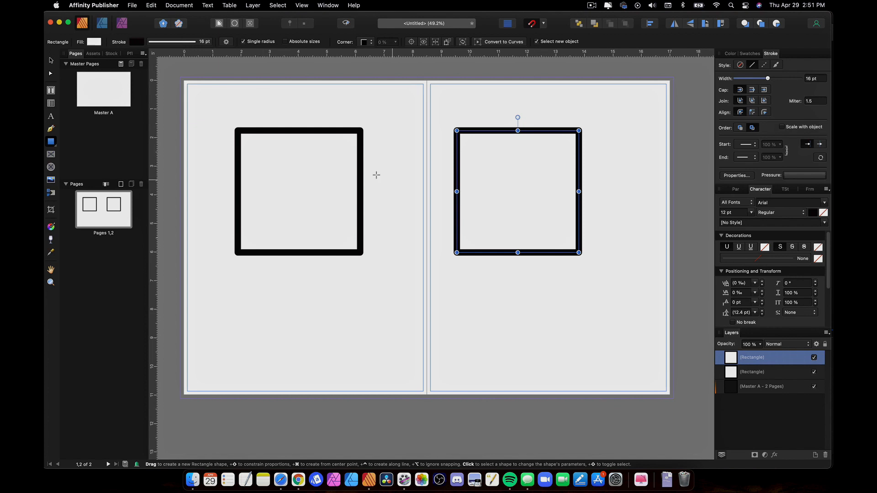
{"action": "mouse_move", "coordinate": [246, 277]}
{"action": "left_mouse_down"}
{"action": "mouse_move", "coordinate": [342, 359]}
{"action": "mouse_move", "coordinate": [349, 379]}
{"action": "left_mouse_up"}
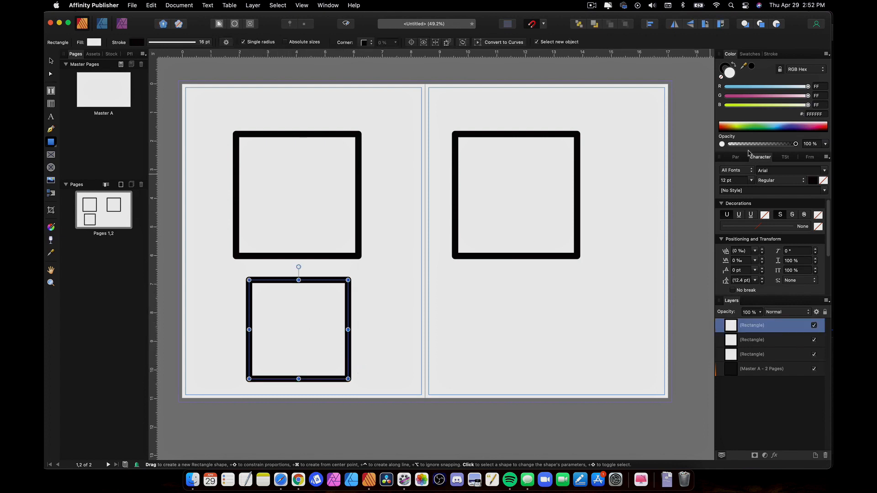
Give the small lower square a light blue fill and set its stroke width to 0 pt.
{"action": "left_click_drag", "start_coordinate": [747, 86], "coordinate": [713, 88]}
{"action": "left_click", "coordinate": [724, 69]}
{"action": "left_click", "coordinate": [750, 54]}
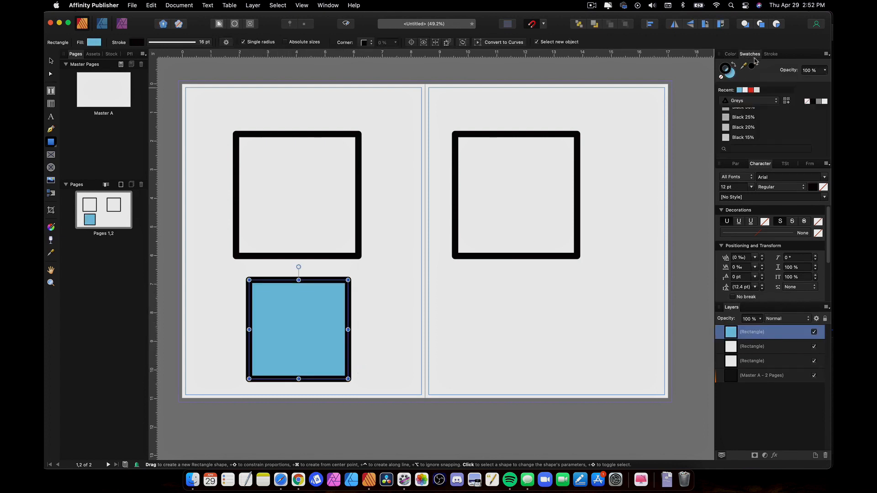
{"action": "left_click", "coordinate": [771, 54]}
{"action": "left_click_drag", "start_coordinate": [767, 79], "coordinate": [735, 79]}
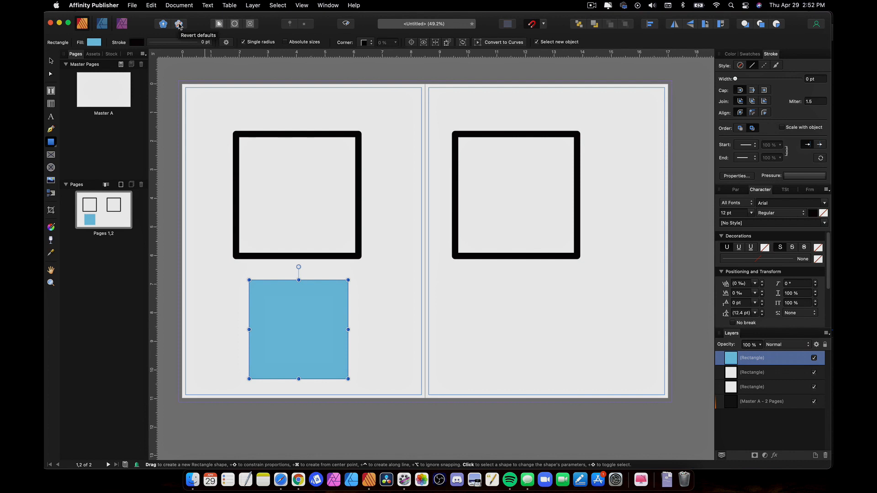
Revert the small lower square to the default object style.
{"action": "left_click", "coordinate": [179, 25]}
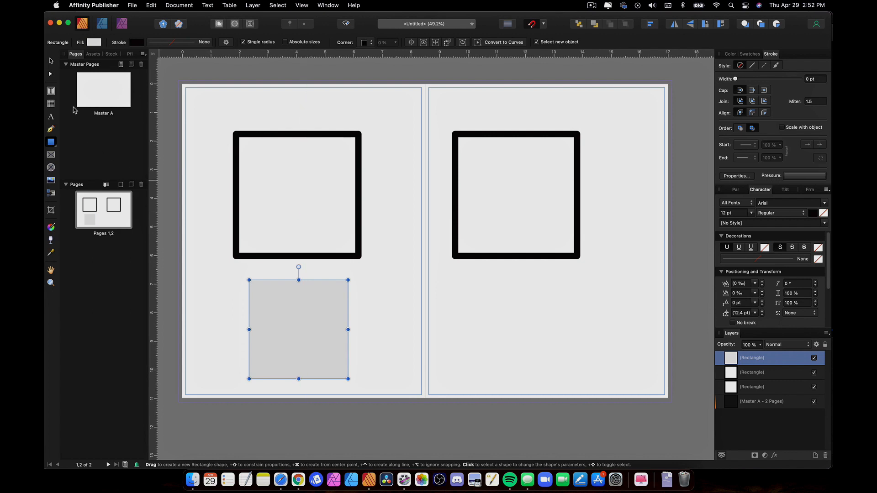
{"action": "left_click", "coordinate": [50, 61]}
Compare the fill and stroke settings of the left page's outlined square and the grey square below it.
{"action": "left_click", "coordinate": [246, 145]}
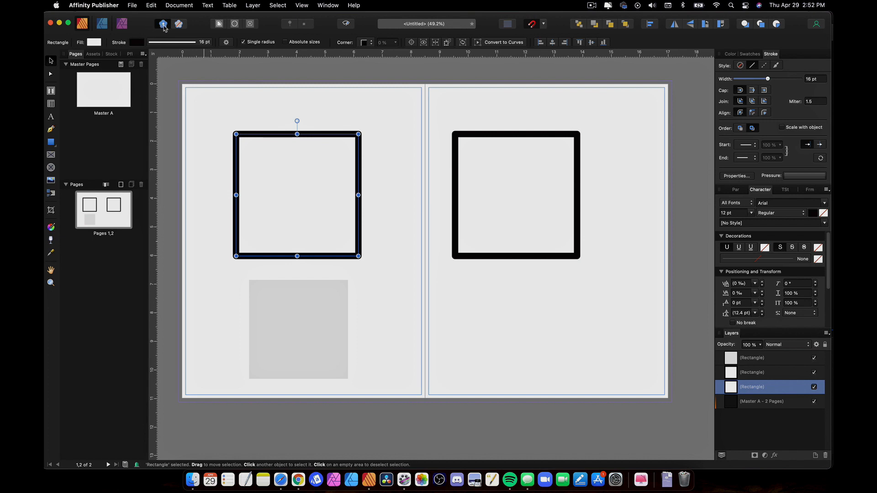
{"action": "left_click", "coordinate": [314, 317]}
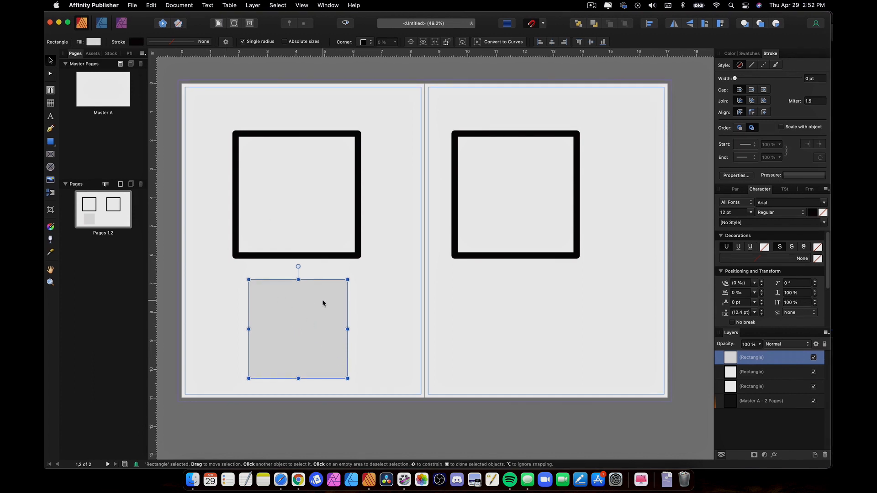
{"action": "left_click", "coordinate": [274, 207]}
{"action": "left_click", "coordinate": [307, 323]}
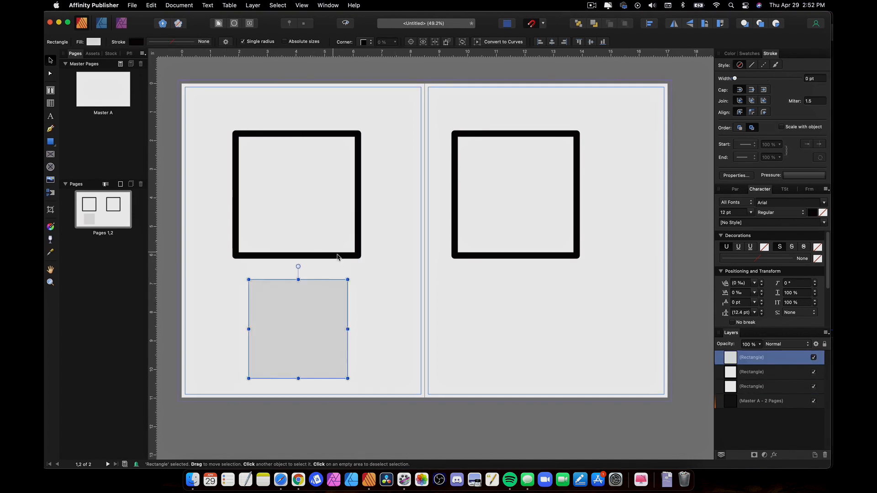
{"action": "left_click", "coordinate": [303, 203]}
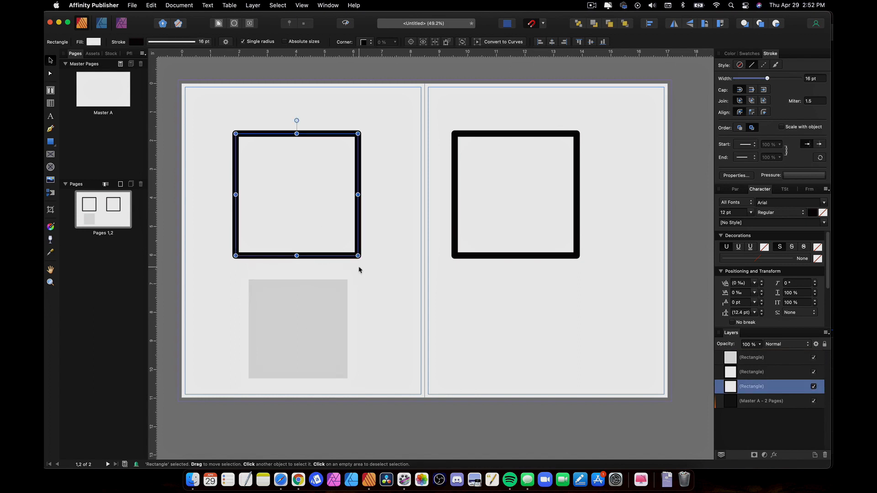
{"action": "left_click", "coordinate": [346, 290]}
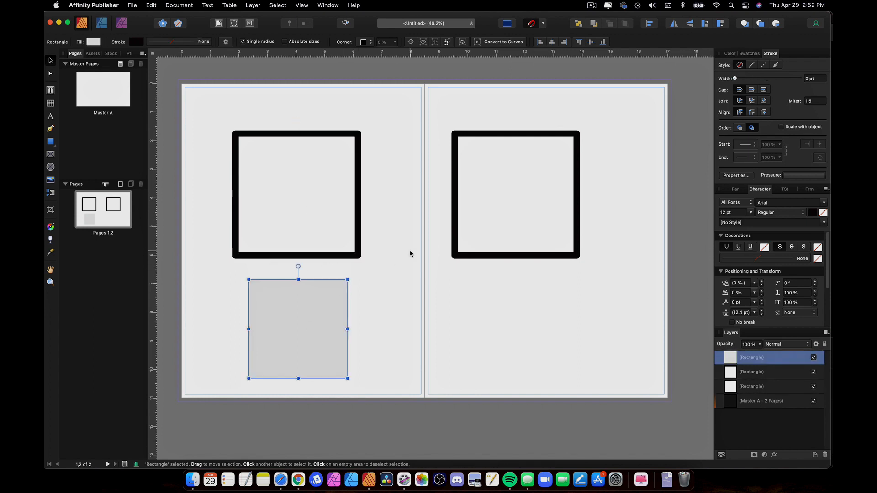
{"action": "left_click", "coordinate": [318, 238]}
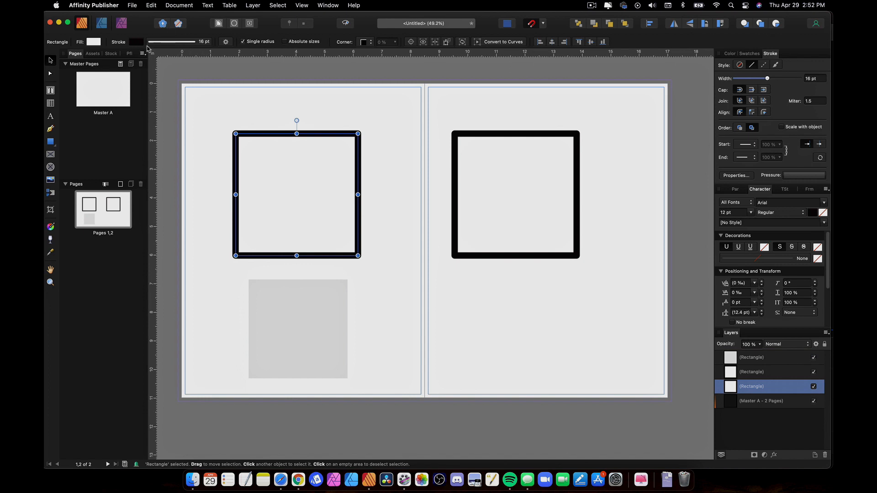
Draw a default-style grey square about 3.2 in wide from the spine into the lower right page, and select the left outlined square.
{"action": "left_click", "coordinate": [51, 154]}
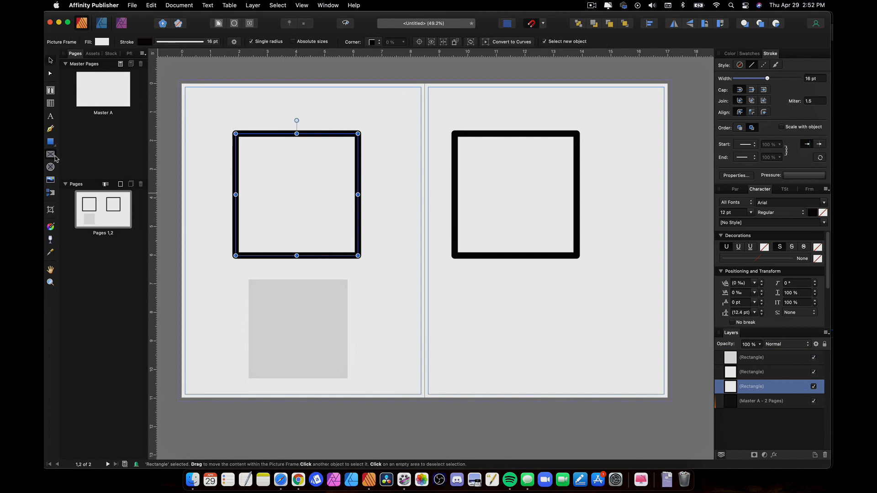
{"action": "left_click_drag", "start_coordinate": [424, 279], "coordinate": [516, 371]}
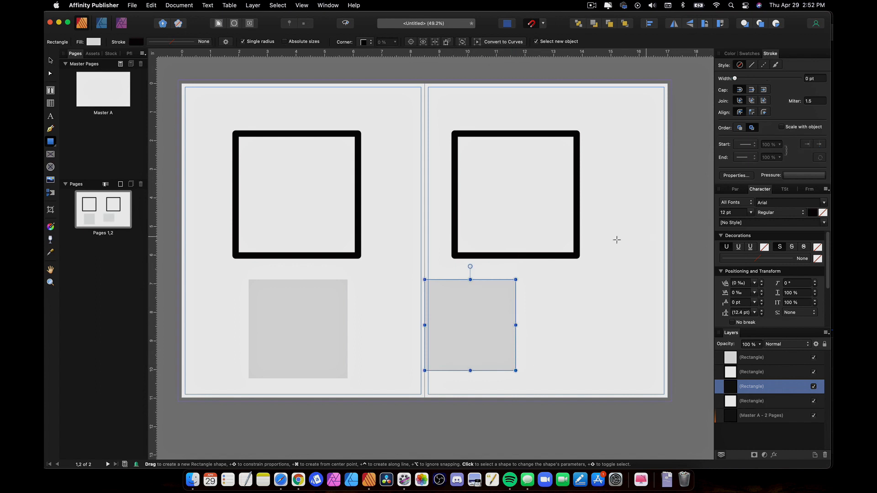
{"action": "left_click", "coordinate": [278, 162]}
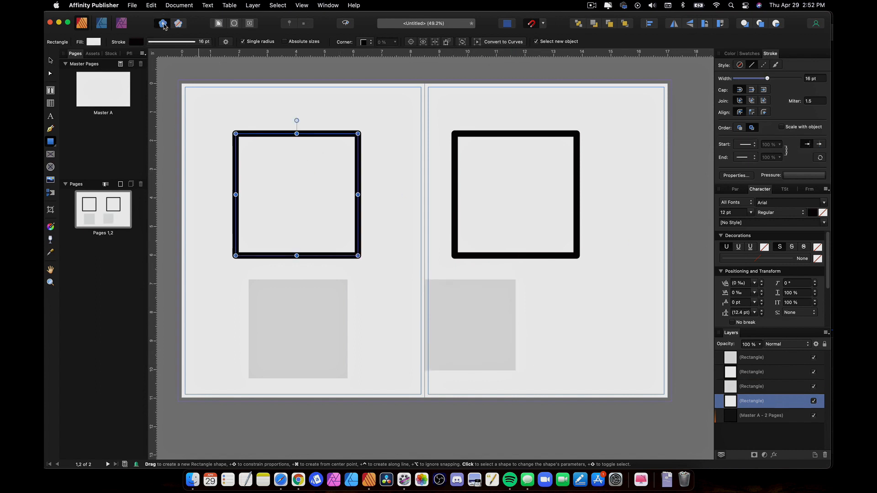
Draw an outlined square about 2.7 in wide on the lower right page and three smaller rectangles around the large outlined squares.
{"action": "mouse_move", "coordinate": [550, 277]}
{"action": "left_mouse_down"}
{"action": "mouse_move", "coordinate": [599, 341]}
{"action": "mouse_move", "coordinate": [633, 360]}
{"action": "left_mouse_up"}
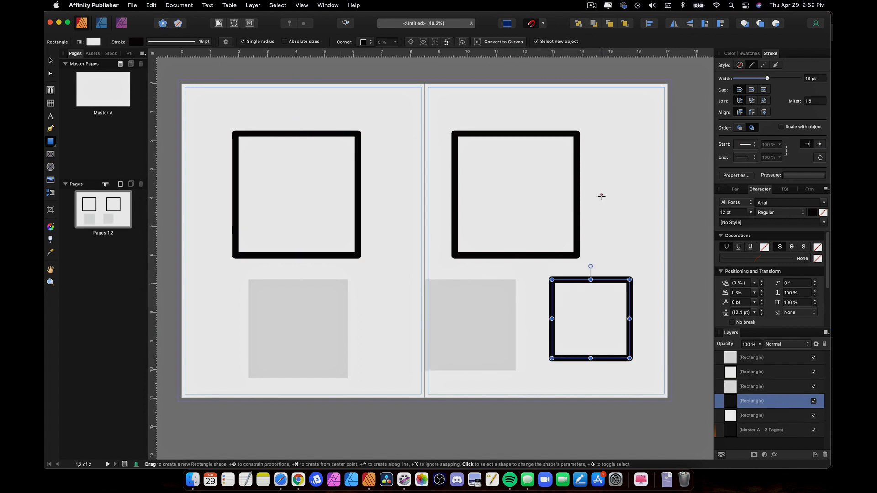
{"action": "left_click_drag", "start_coordinate": [599, 193], "coordinate": [618, 188]}
{"action": "left_click_drag", "start_coordinate": [601, 133], "coordinate": [630, 154]}
{"action": "left_click_drag", "start_coordinate": [383, 111], "coordinate": [455, 165]}
Undo the recently added squares and rectangles, back to the grey square on the left page.
{"action": "key", "text": "super+z"}
{"action": "key", "text": "super+z"}
{"action": "key", "text": "super+z"}
{"action": "key", "text": "super+z"}
{"action": "key", "text": "super+z"}
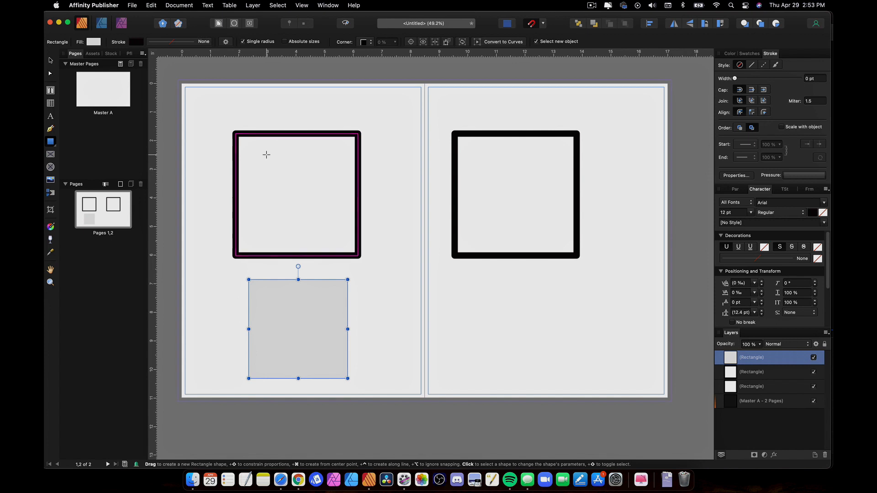
Draw a closed freeform shape across the lower spine with the Pen tool and try reverting to the default object style.
{"action": "left_click", "coordinate": [50, 130]}
{"action": "left_click", "coordinate": [463, 280]}
{"action": "left_click_drag", "start_coordinate": [507, 330], "coordinate": [484, 355]}
{"action": "left_click_drag", "start_coordinate": [432, 363], "coordinate": [414, 360]}
{"action": "left_click", "coordinate": [413, 357]}
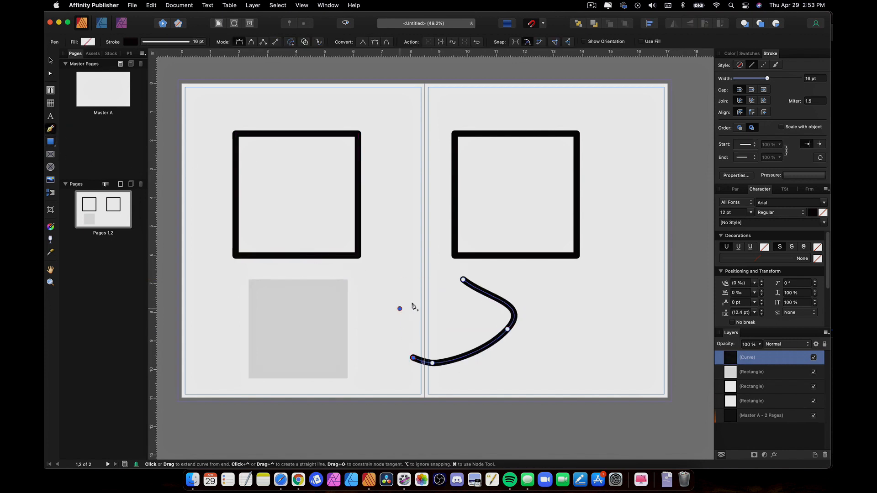
{"action": "left_click", "coordinate": [400, 309]}
{"action": "left_click", "coordinate": [444, 284]}
{"action": "left_click", "coordinate": [463, 279]}
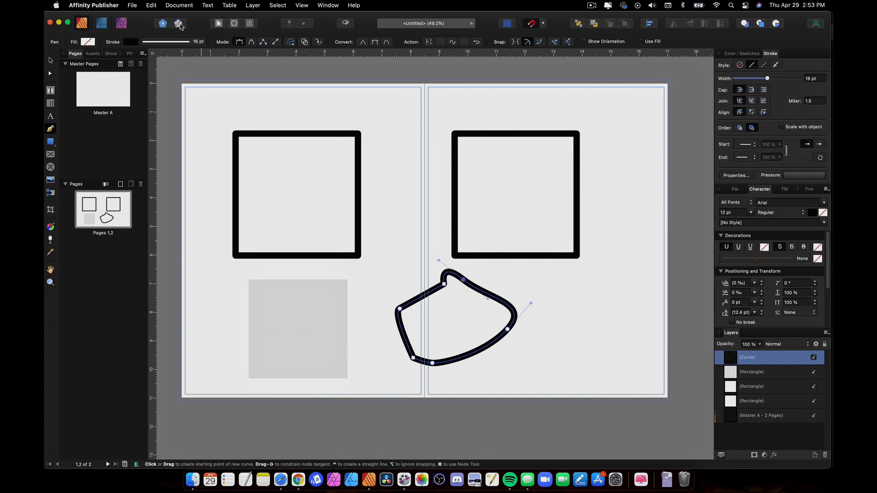
{"action": "left_click", "coordinate": [180, 25]}
{"action": "key", "text": "super+z"}
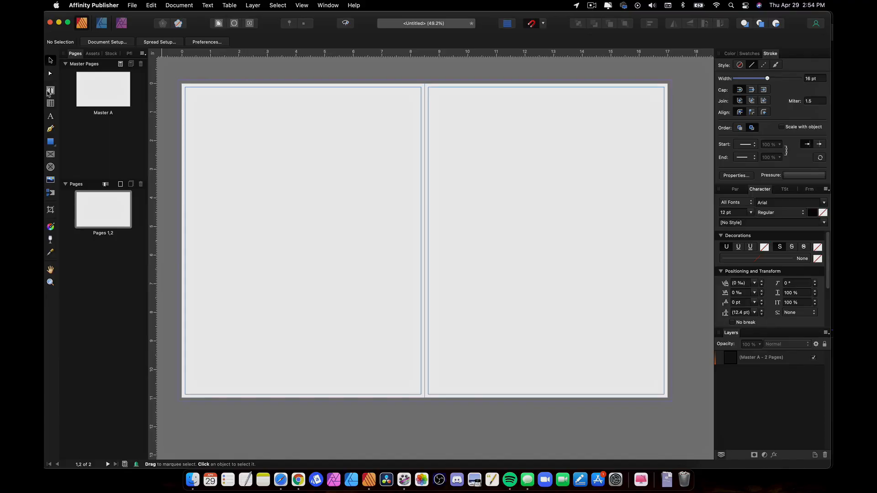
Create a text frame about 2.5 in wide and 8.6 in tall on the left page and insert filler text into it.
{"action": "left_click", "coordinate": [50, 93]}
{"action": "left_click_drag", "start_coordinate": [217, 115], "coordinate": [289, 364]}
{"action": "left_click", "coordinate": [229, 5]}
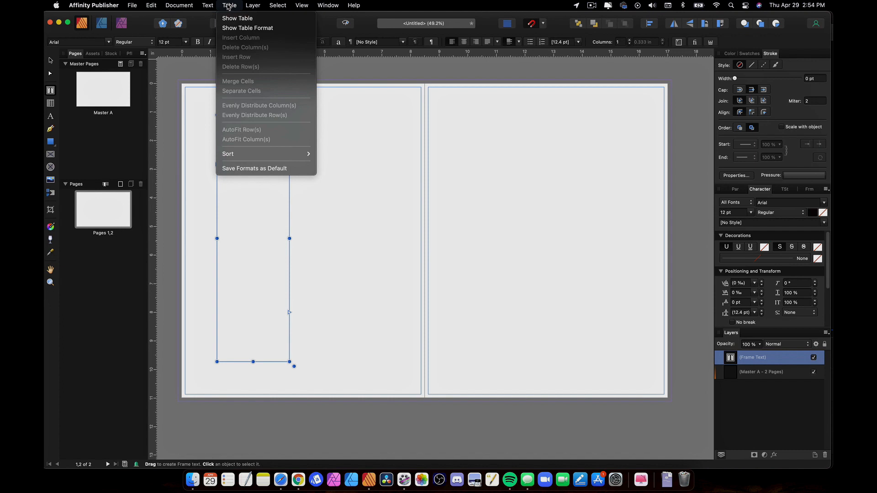
{"action": "mouse_move", "coordinate": [208, 5]}
{"action": "mouse_move", "coordinate": [228, 313]}
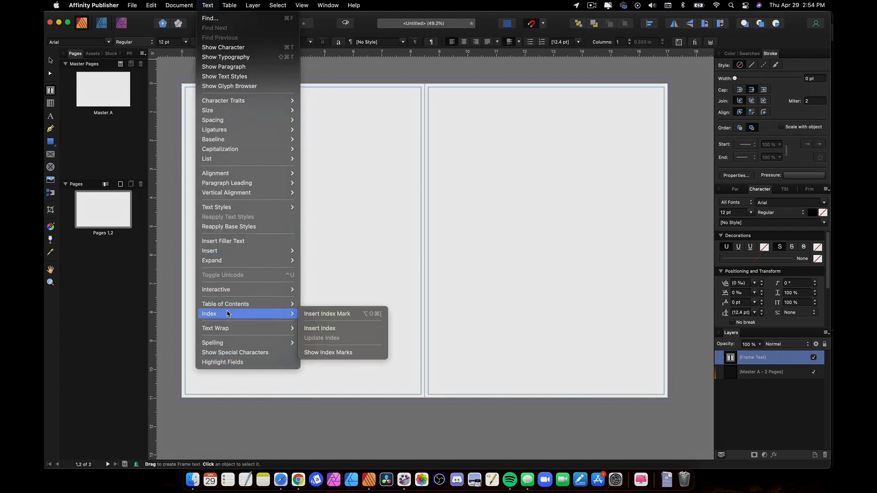
{"action": "left_click", "coordinate": [265, 241]}
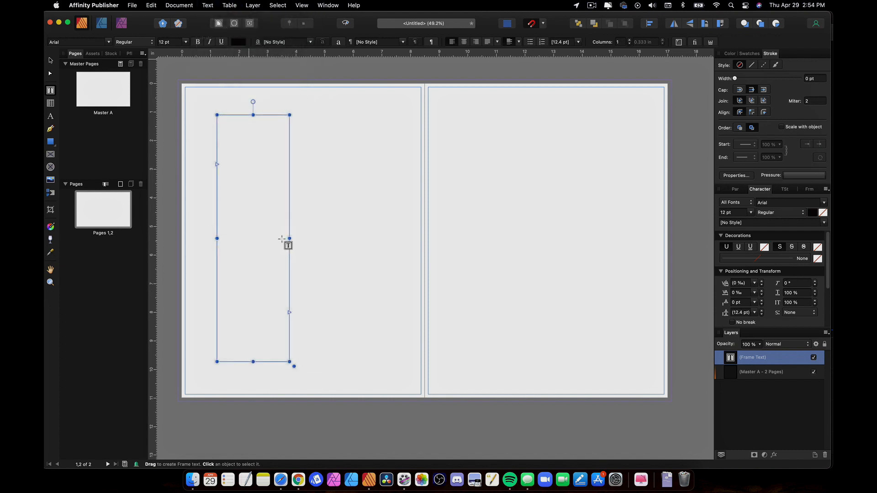
Draw a red rectangle, resize it to about 3.5 by 2.7 in and place it overlapping the text column's right edge.
{"action": "left_click", "coordinate": [50, 142]}
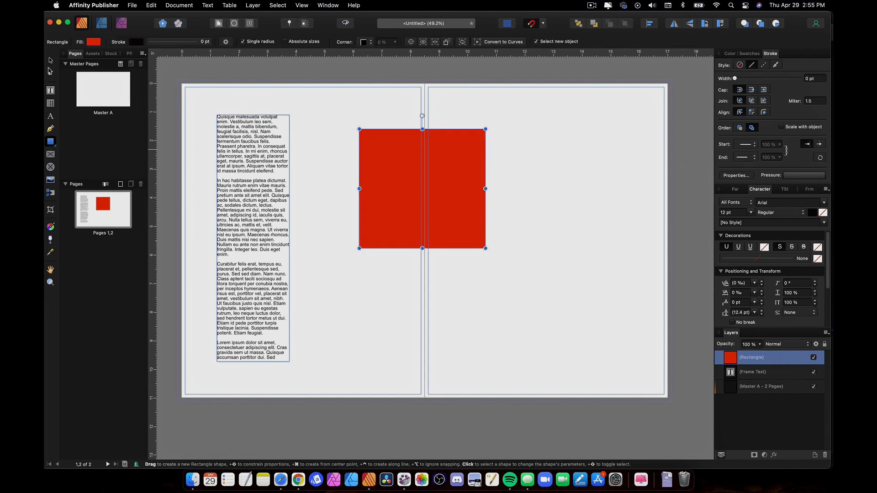
{"action": "key", "text": "v"}
{"action": "left_click_drag", "start_coordinate": [442, 178], "coordinate": [372, 203]}
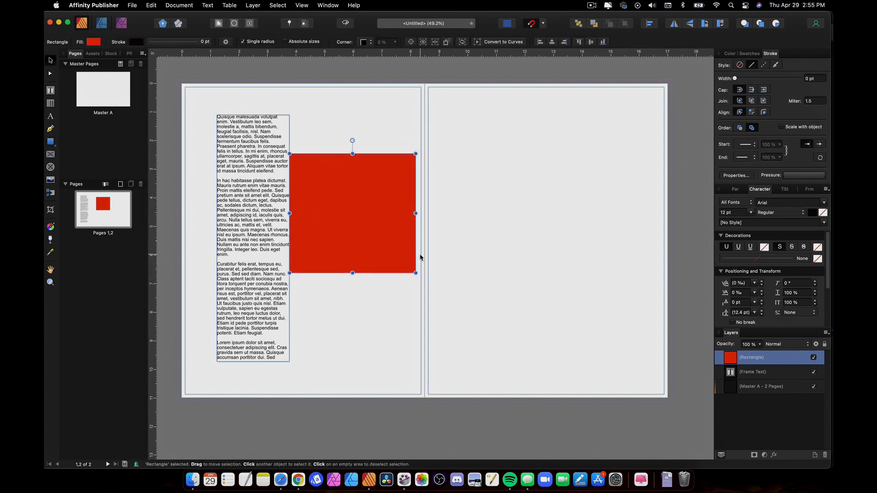
{"action": "left_click_drag", "start_coordinate": [415, 273], "coordinate": [346, 230]}
{"action": "scroll", "coordinate": [294, 199], "scroll_direction": "up", "scroll_amount": 4}
{"action": "scroll", "coordinate": [302, 200], "scroll_direction": "left", "scroll_amount": 2}
{"action": "left_click", "coordinate": [347, 141]}
{"action": "left_click_drag", "start_coordinate": [343, 191], "coordinate": [342, 201]}
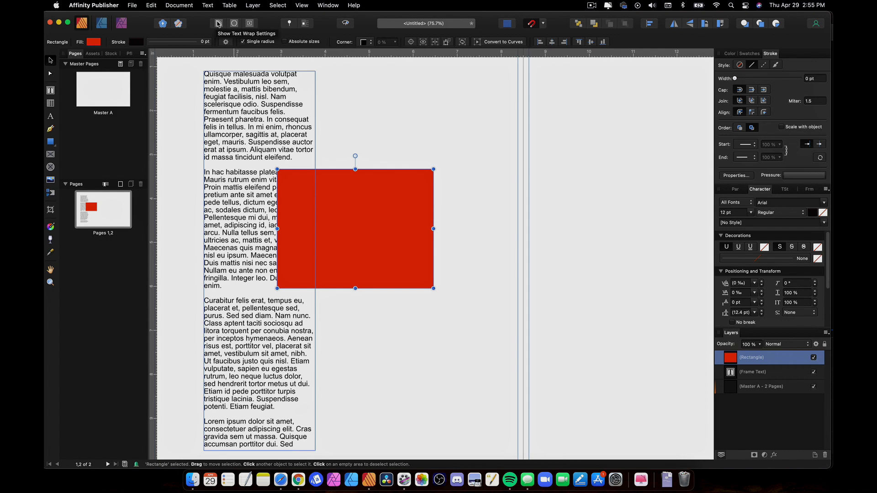
Open the text wrap settings and try the Jump, Square and Tight wrap styles on the red rectangle.
{"action": "left_click", "coordinate": [218, 24]}
{"action": "left_click_drag", "start_coordinate": [57, 106], "coordinate": [649, 94]}
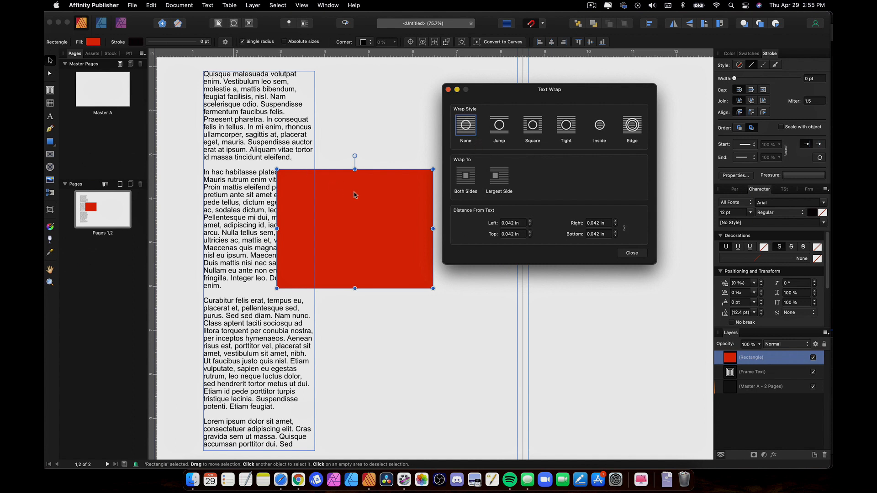
{"action": "left_click", "coordinate": [500, 132]}
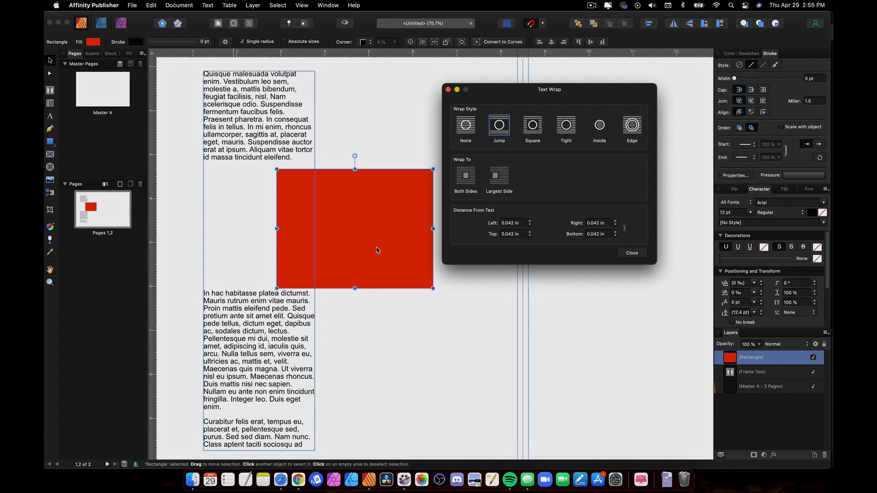
{"action": "left_click", "coordinate": [534, 133]}
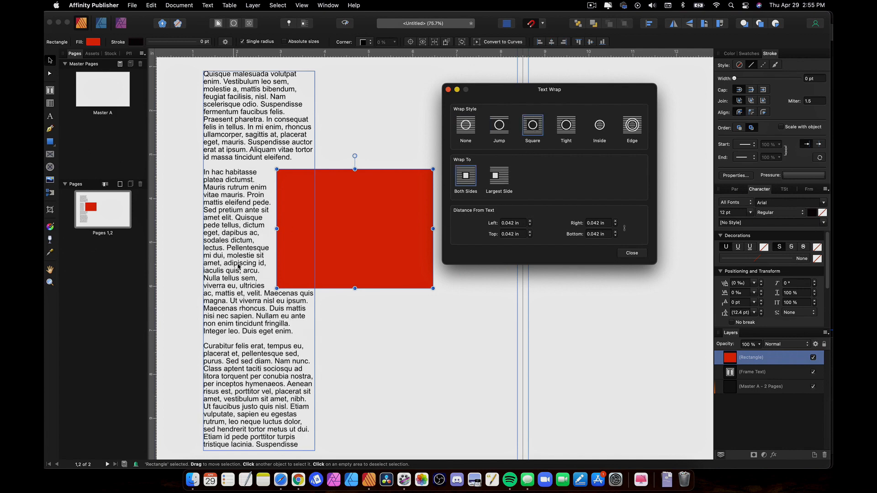
{"action": "left_click_drag", "start_coordinate": [372, 255], "coordinate": [369, 281]}
{"action": "left_click", "coordinate": [565, 128]}
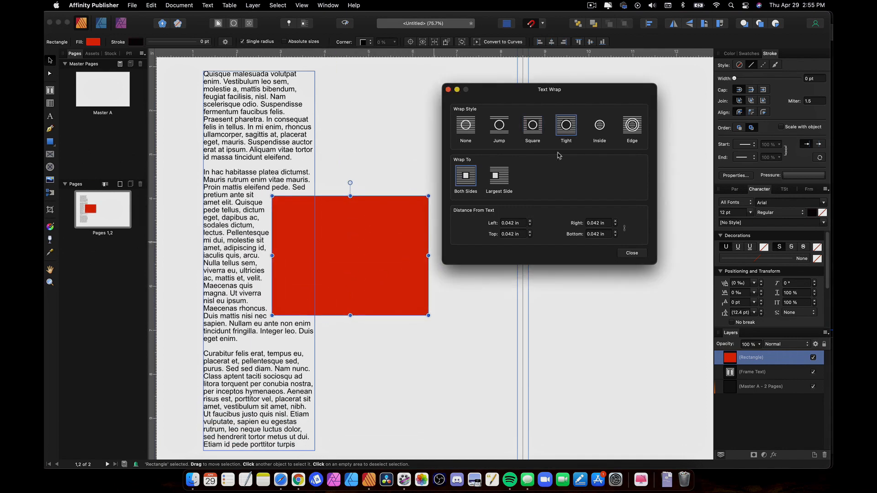
Replace the red rectangle with a circle about 3.2 in wide over the text column's right edge, using Tight text wrap.
{"action": "key", "text": "Delete"}
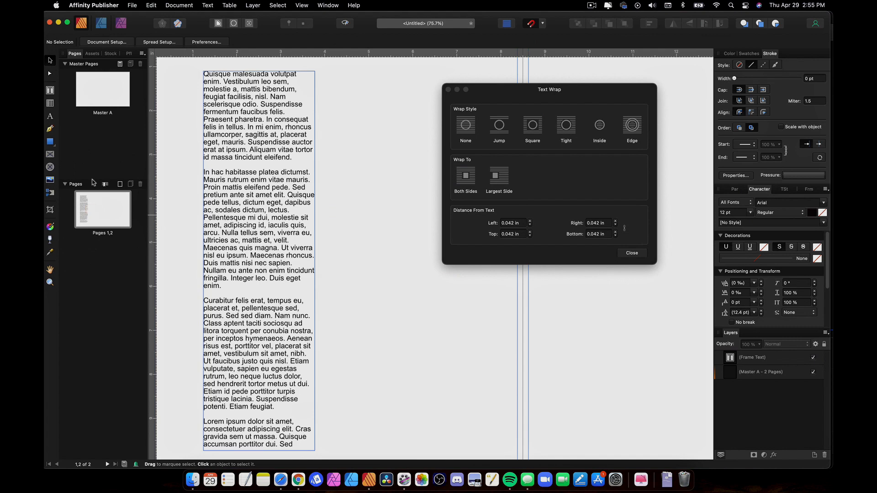
{"action": "left_click_drag", "start_coordinate": [52, 147], "coordinate": [87, 157]}
{"action": "left_click_drag", "start_coordinate": [270, 208], "coordinate": [402, 355]}
{"action": "left_click", "coordinate": [566, 126]}
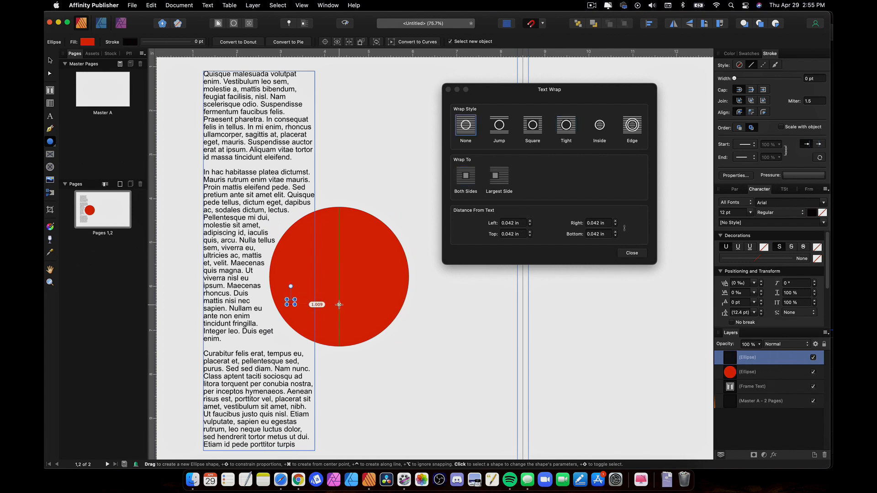
{"action": "key", "text": "v"}
{"action": "left_click_drag", "start_coordinate": [327, 291], "coordinate": [328, 256]}
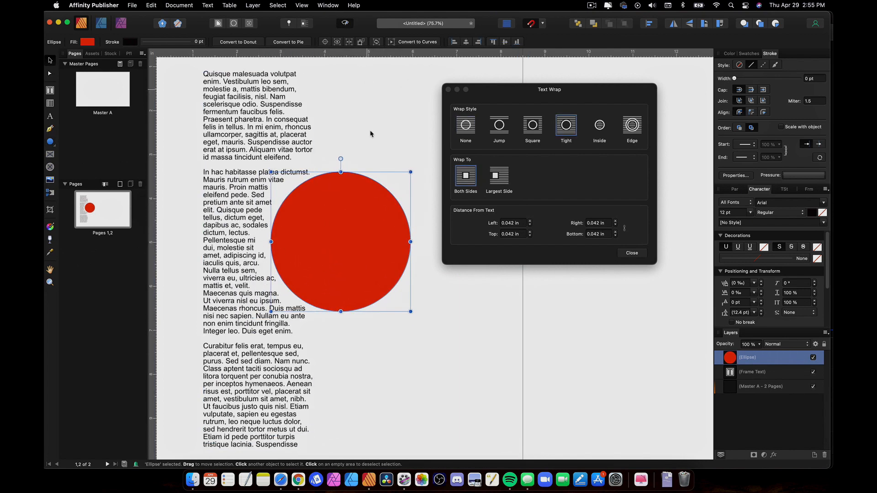
Move the red circle over the middle of the text column and set its wrap style to Inside.
{"action": "left_click", "coordinate": [364, 152]}
{"action": "left_click_drag", "start_coordinate": [351, 212], "coordinate": [251, 195]}
{"action": "left_click", "coordinate": [601, 128]}
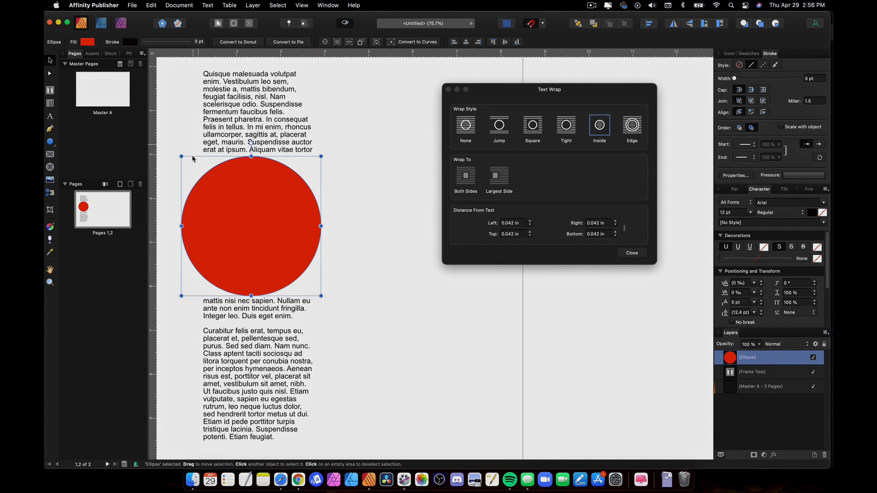
Set the leading to 16 pt and move the circle's layer beneath the text frame.
{"action": "left_click", "coordinate": [754, 313]}
{"action": "left_click", "coordinate": [751, 388]}
{"action": "left_click_drag", "start_coordinate": [726, 362], "coordinate": [739, 379]}
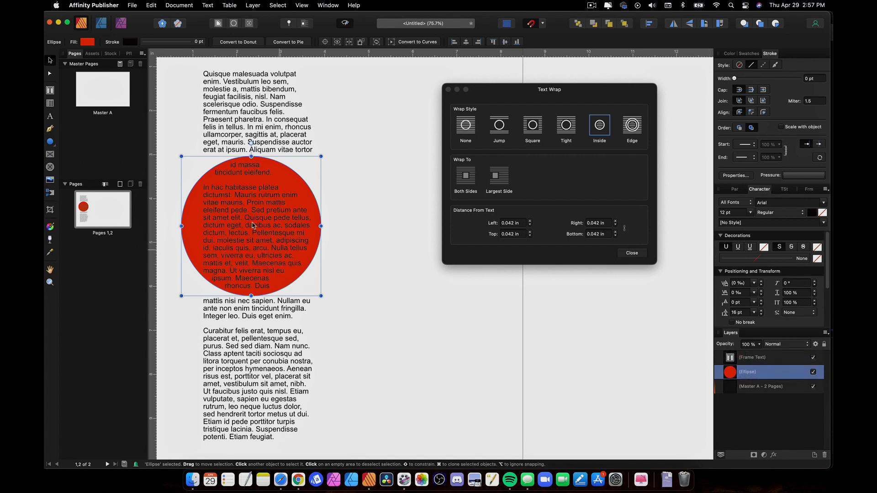
Enlarge the red circle from its centre to about 4.2 in wide and 4.5 in tall.
{"action": "left_click", "coordinate": [301, 246]}
{"action": "left_click", "coordinate": [317, 250]}
{"action": "left_click_drag", "start_coordinate": [320, 296], "coordinate": [342, 324]}
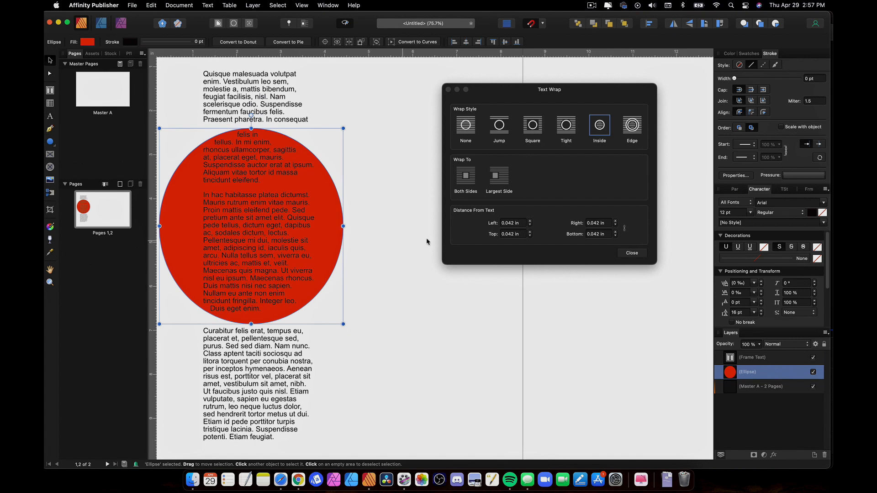
Undo the circle's enlargement and the layer reordering.
{"action": "key", "text": "super+z"}
{"action": "key", "text": "super+z"}
{"action": "key", "text": "super+z"}
{"action": "key", "text": "super+z"}
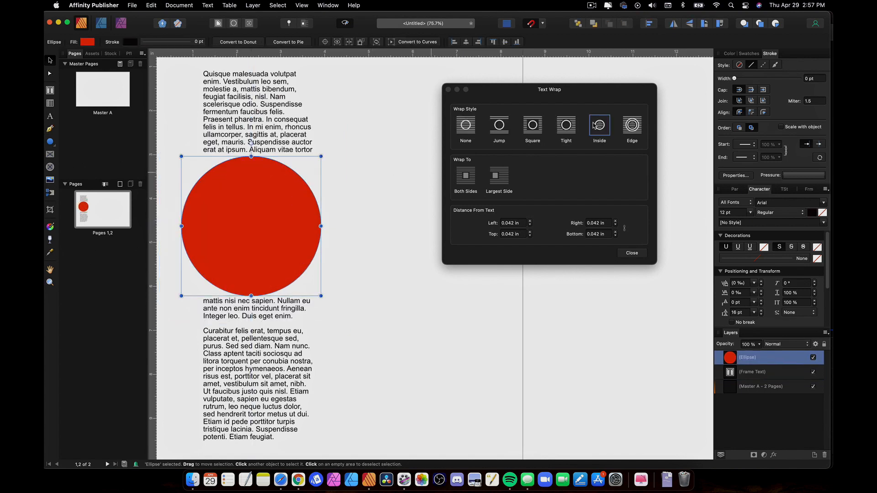
Set the circle's wrap style to Edge and place its layer beneath the text frame.
{"action": "left_click", "coordinate": [637, 127]}
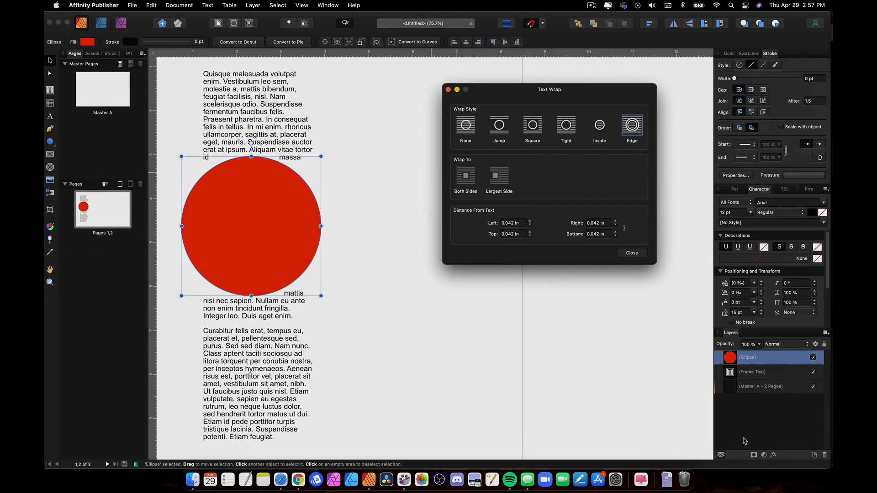
{"action": "left_click_drag", "start_coordinate": [742, 363], "coordinate": [735, 380]}
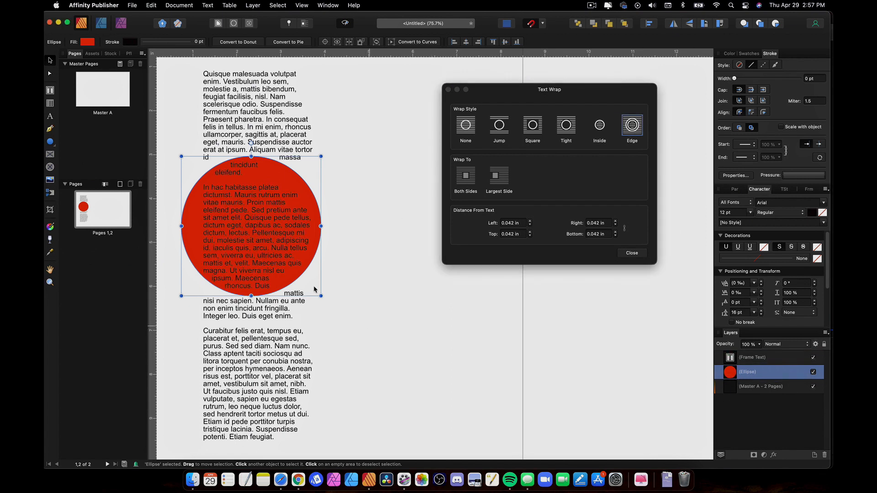
Widen the red circle to about 3.4 in while it holds the wrapped text.
{"action": "left_click", "coordinate": [251, 174]}
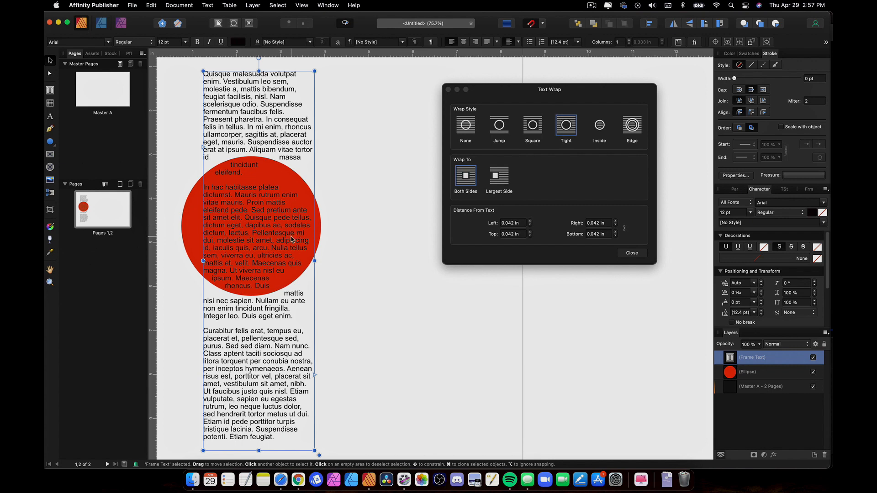
{"action": "left_click", "coordinate": [315, 233]}
{"action": "left_click_drag", "start_coordinate": [321, 226], "coordinate": [332, 227]}
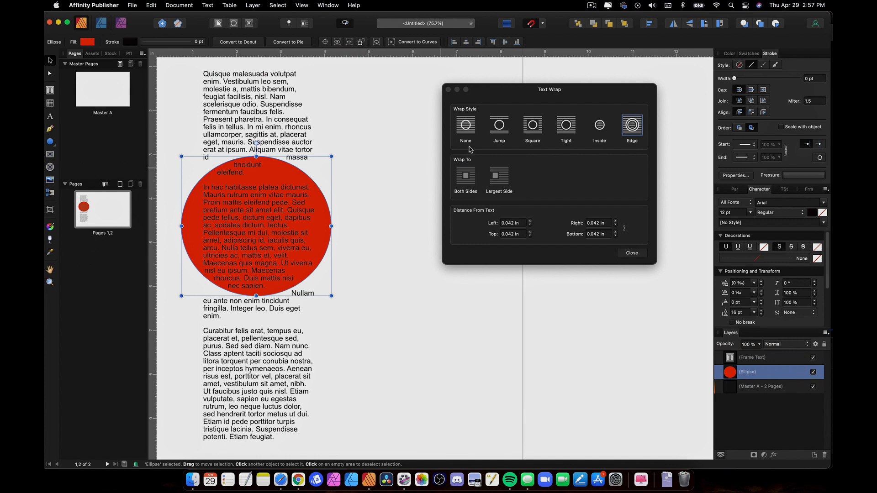
Set the red ellipse's wrap style to Tight and move it over the text column's right edge.
{"action": "left_click", "coordinate": [500, 124]}
{"action": "left_click", "coordinate": [567, 137]}
{"action": "left_click_drag", "start_coordinate": [288, 185], "coordinate": [381, 211]}
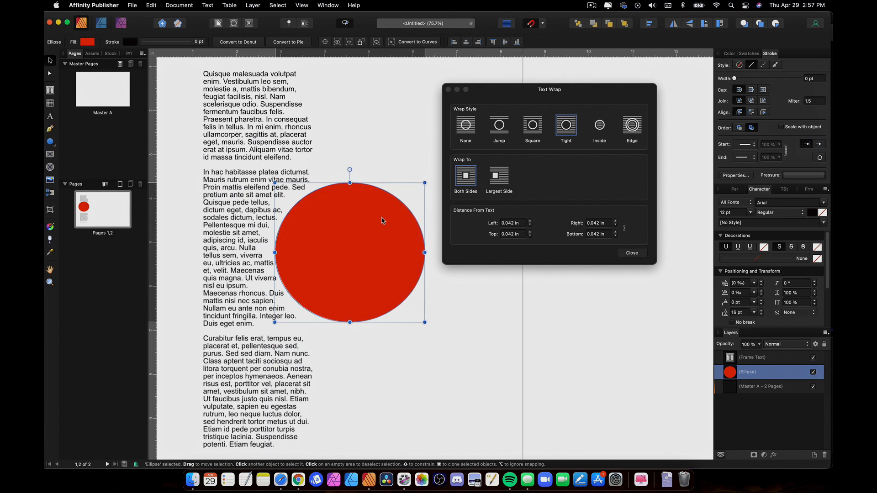
Move the red ellipse up along the text column and shrink it to about 2.1 in wide.
{"action": "left_click_drag", "start_coordinate": [424, 323], "coordinate": [403, 333]}
{"action": "left_click_drag", "start_coordinate": [370, 276], "coordinate": [367, 247]}
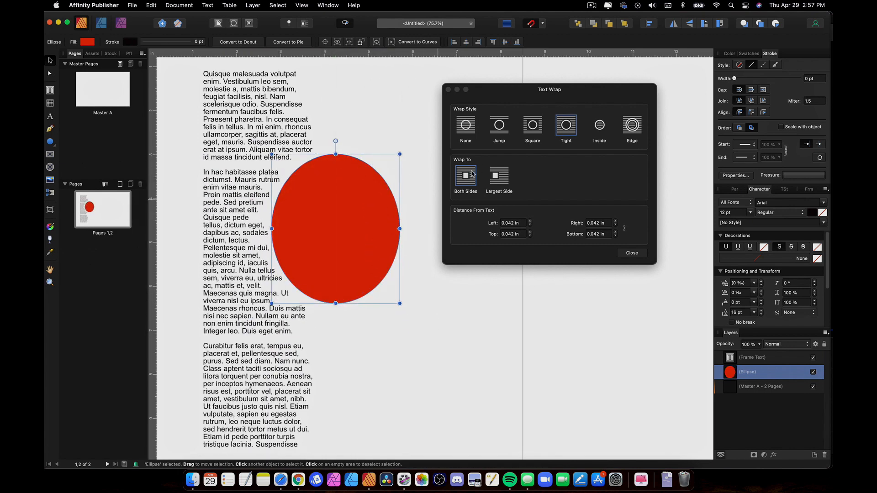
{"action": "left_click_drag", "start_coordinate": [400, 303], "coordinate": [365, 250]}
Duplicate the text column and place the copy directly to the right of the original.
{"action": "left_click", "coordinate": [257, 135]}
{"action": "mouse_move", "coordinate": [257, 135]}
{"action": "left_mouse_down"}
{"action": "mouse_move", "coordinate": [391, 136]}
{"action": "mouse_move", "coordinate": [380, 136]}
{"action": "left_mouse_up"}
{"action": "left_click", "coordinate": [469, 366]}
Position the red ellipse between the two text columns and enlarge it to about 3.3 in wide and 3.2 in tall.
{"action": "left_click", "coordinate": [294, 209]}
{"action": "mouse_move", "coordinate": [327, 226]}
{"action": "left_mouse_down"}
{"action": "mouse_move", "coordinate": [315, 268]}
{"action": "mouse_move", "coordinate": [392, 282]}
{"action": "left_mouse_up"}
{"action": "left_click", "coordinate": [311, 227]}
{"action": "left_click", "coordinate": [319, 237]}
{"action": "left_click_drag", "start_coordinate": [326, 254], "coordinate": [315, 266]}
{"action": "mouse_move", "coordinate": [361, 219]}
{"action": "left_mouse_down"}
{"action": "mouse_move", "coordinate": [365, 228]}
{"action": "mouse_move", "coordinate": [358, 221]}
{"action": "left_mouse_up"}
{"action": "left_click_drag", "start_coordinate": [376, 295], "coordinate": [394, 323]}
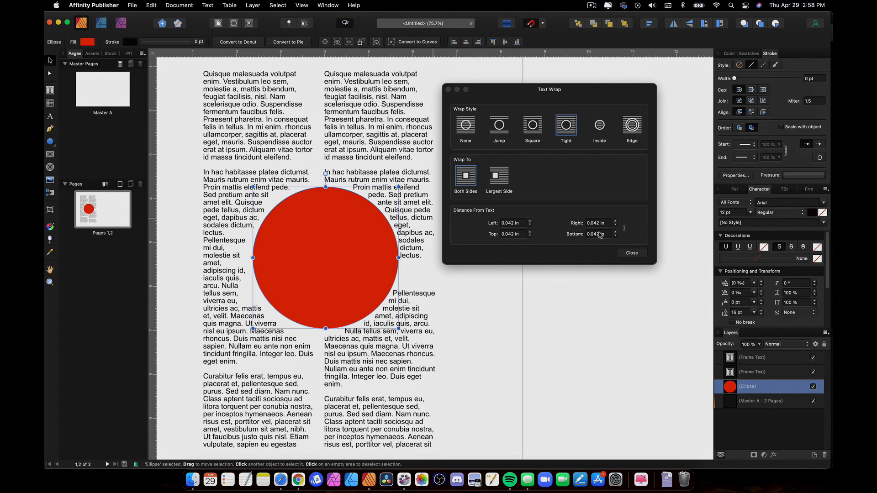
Try the Largest Side wrap option and delete the duplicated text column on the right.
{"action": "left_click", "coordinate": [503, 185]}
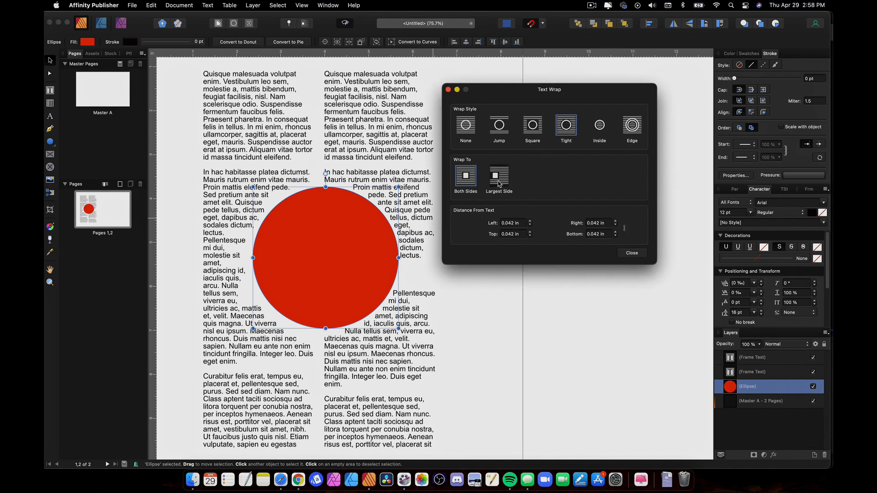
{"action": "left_click", "coordinate": [332, 251]}
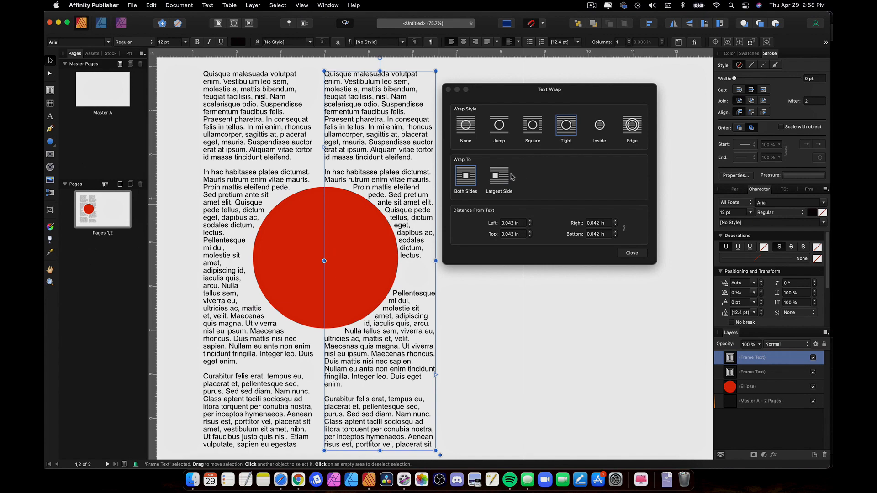
{"action": "left_click_drag", "start_coordinate": [363, 246], "coordinate": [447, 244]}
{"action": "key", "text": "Delete"}
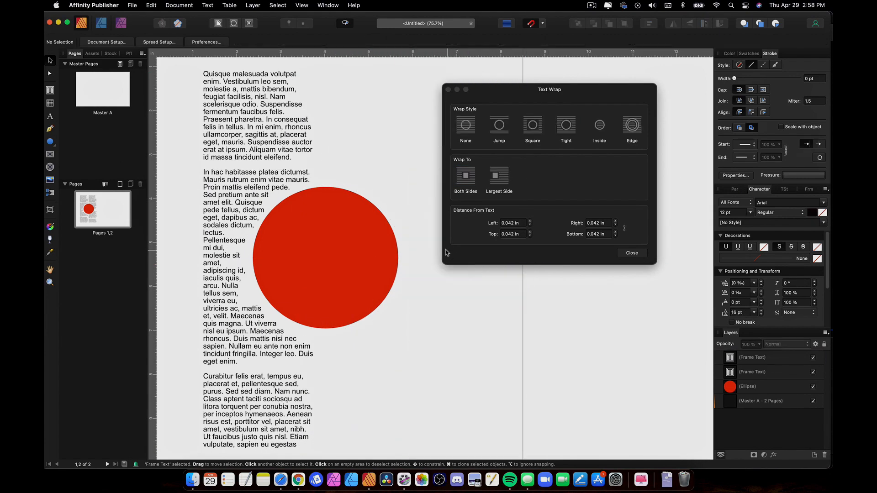
Move the red ellipse left into the remaining text column and widen that text frame to about 3.4 in.
{"action": "left_click", "coordinate": [345, 265]}
{"action": "left_click_drag", "start_coordinate": [345, 264], "coordinate": [301, 264]}
{"action": "left_click", "coordinate": [316, 196]}
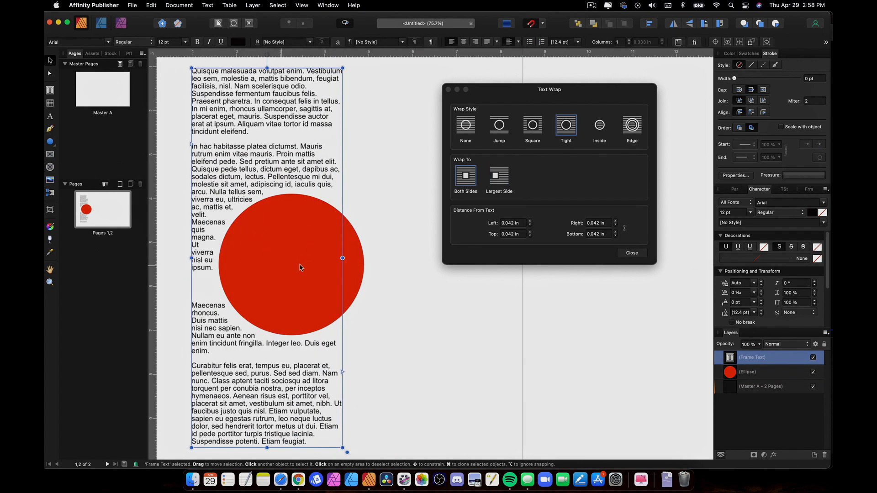
Set the red ellipse's text to wrap to the Largest Side and shift it slightly down and right.
{"action": "left_click", "coordinate": [352, 275]}
{"action": "mouse_move", "coordinate": [350, 274]}
{"action": "left_mouse_down"}
{"action": "mouse_move", "coordinate": [167, 264]}
{"action": "mouse_move", "coordinate": [355, 298]}
{"action": "mouse_move", "coordinate": [357, 281]}
{"action": "left_mouse_up"}
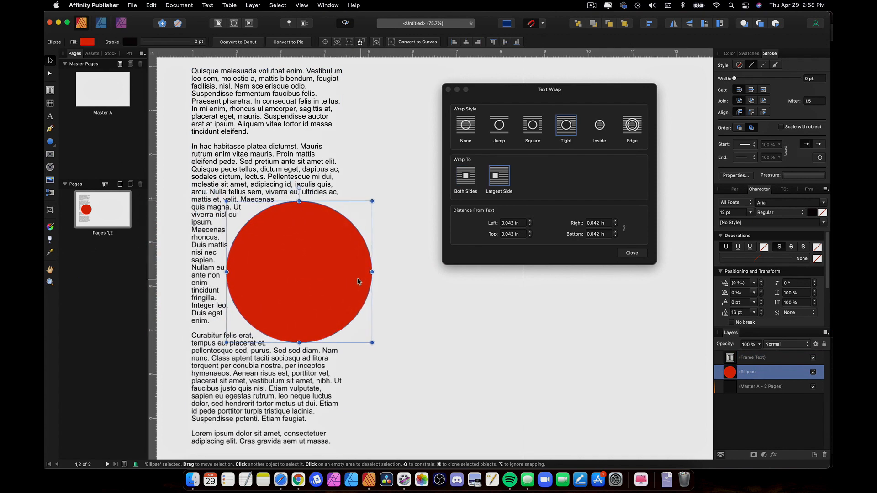
Draw a rectangular picture frame about 3.3 in wide and 3.1 in tall over the text column's right edge and the ellipse.
{"action": "left_click", "coordinate": [50, 155]}
{"action": "left_click_drag", "start_coordinate": [258, 127], "coordinate": [404, 264]}
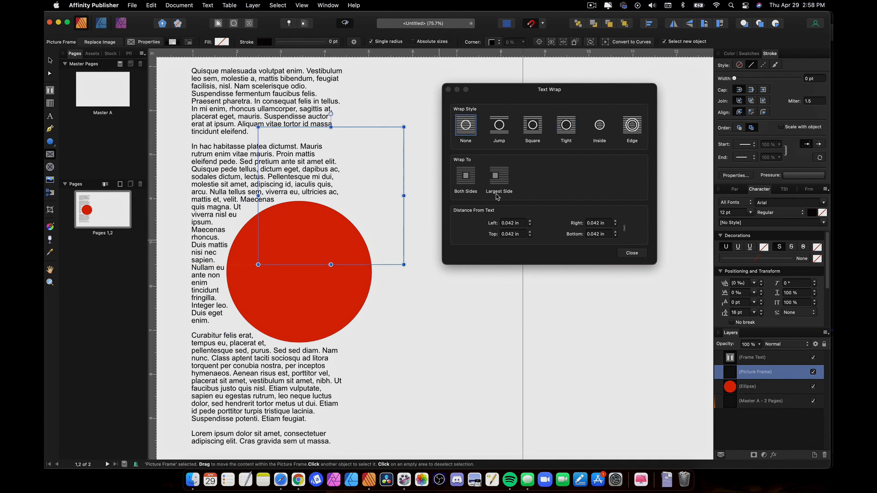
Set the picture frame's text wrap to Square on the Largest Side and delete the red ellipse.
{"action": "left_click", "coordinate": [531, 125]}
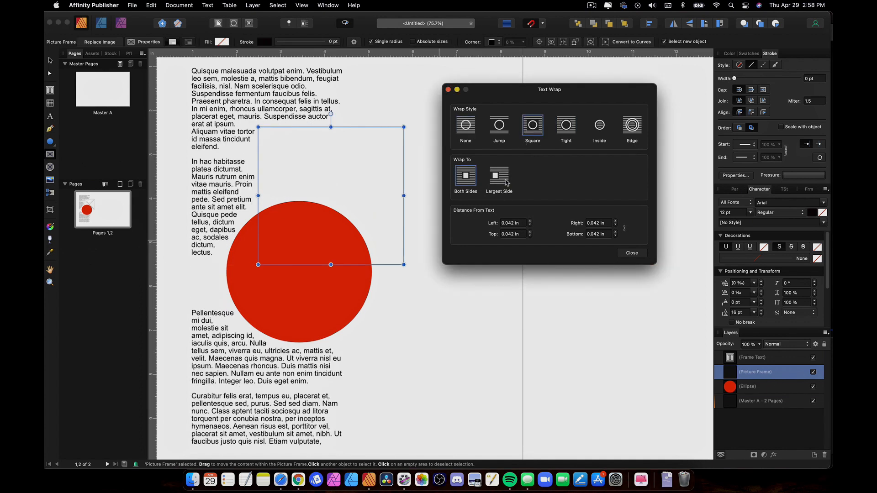
{"action": "left_click", "coordinate": [504, 179]}
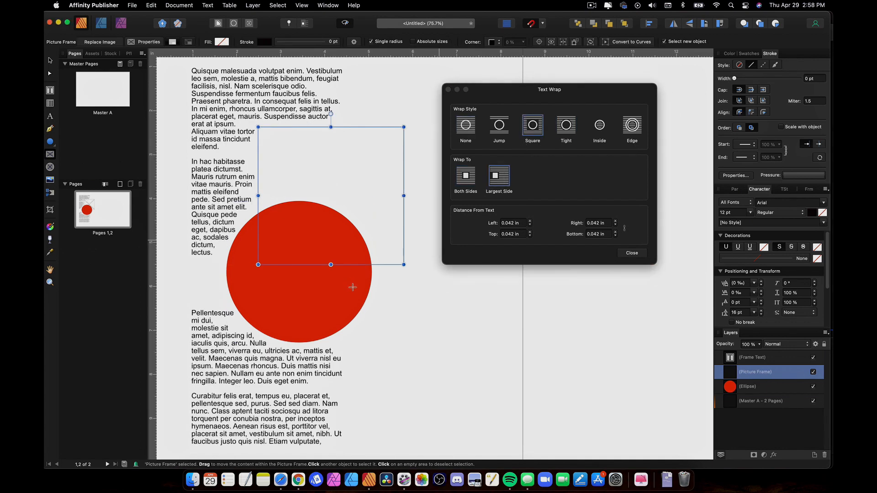
{"action": "left_click", "coordinate": [352, 287]}
{"action": "key", "text": "Delete"}
Duplicate the text frame about 3.4 in to the right and delete the original text column.
{"action": "left_click", "coordinate": [331, 182]}
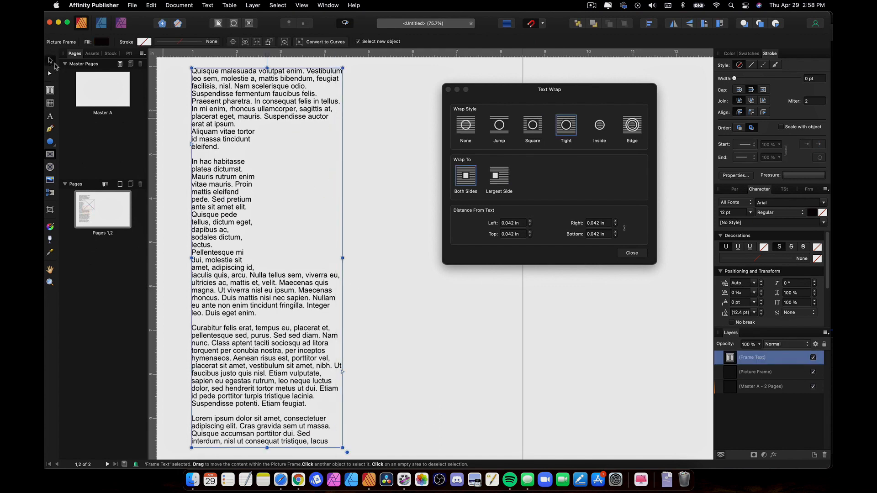
{"action": "left_click_drag", "start_coordinate": [207, 122], "coordinate": [357, 123]}
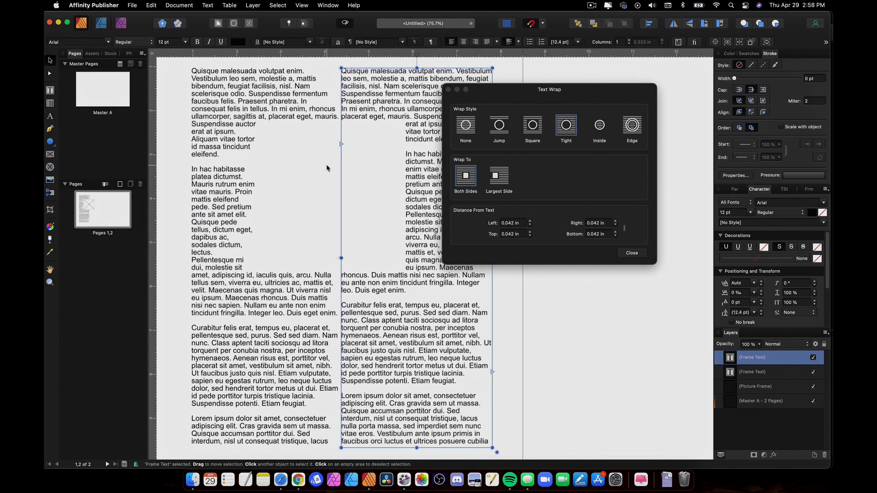
{"action": "left_click", "coordinate": [315, 196]}
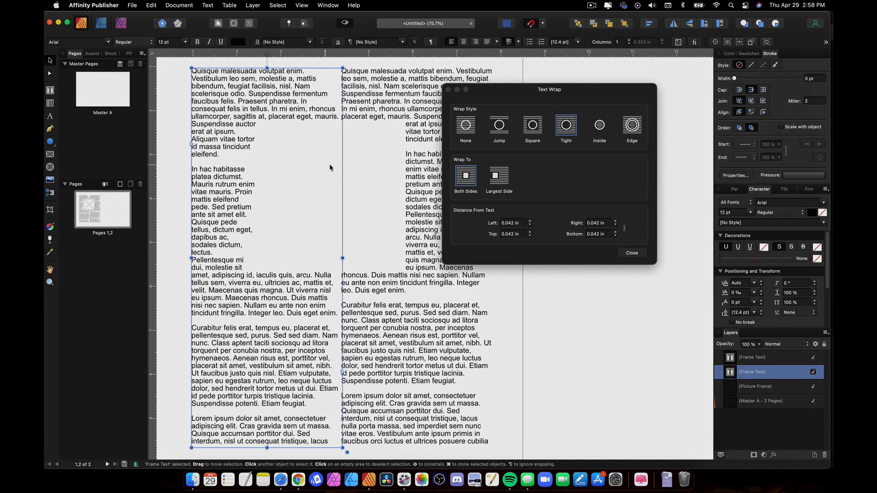
{"action": "key", "text": "Delete"}
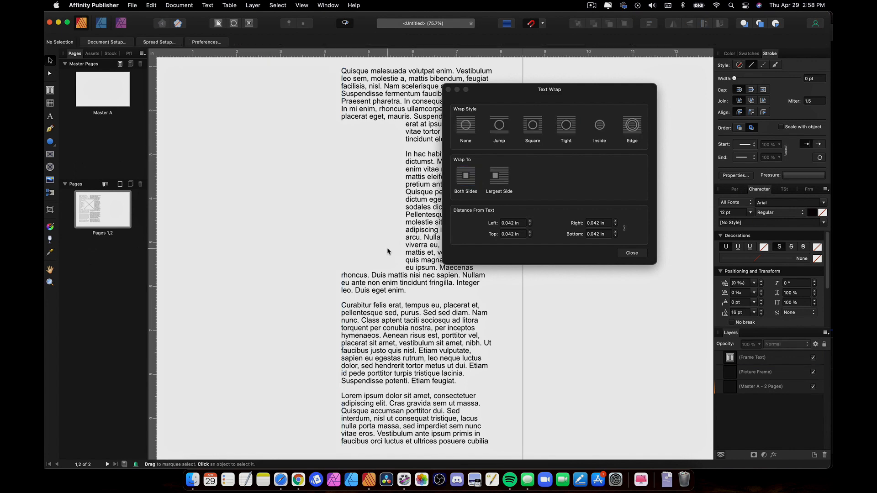
Bring the empty picture frame in front of the text frame and move it about 1.2 in down the column's edge.
{"action": "left_click", "coordinate": [329, 247]}
{"action": "key", "text": "super+shift+bracketright"}
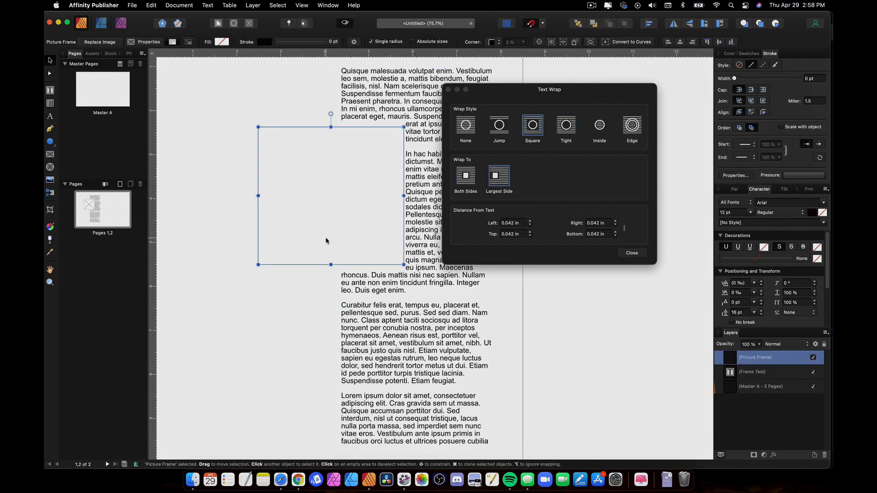
{"action": "left_click_drag", "start_coordinate": [362, 203], "coordinate": [372, 256]}
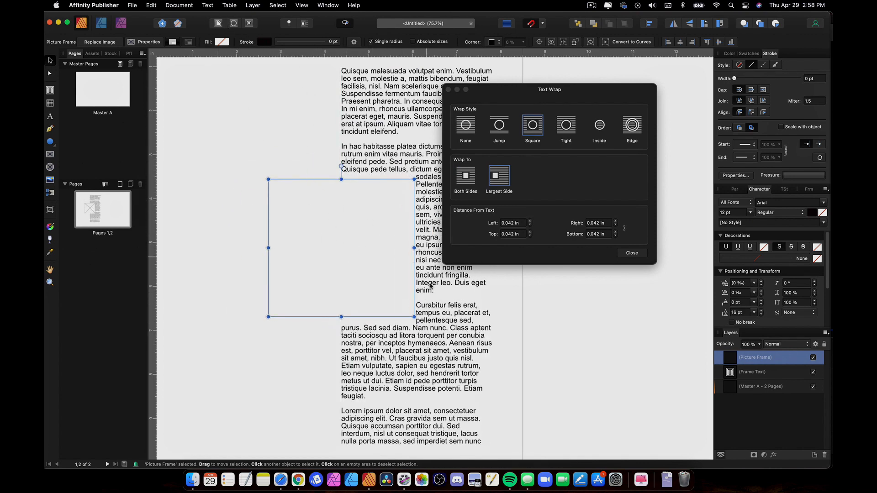
Link the picture frame's four wrap distances and raise them to 0.17 in.
{"action": "left_click", "coordinate": [518, 222]}
{"action": "left_click", "coordinate": [529, 225]}
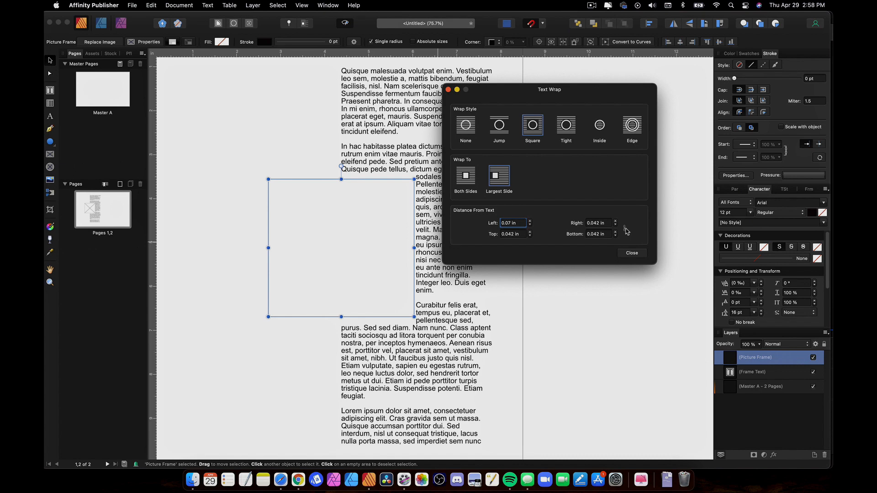
{"action": "left_click", "coordinate": [529, 221]}
{"action": "left_click", "coordinate": [530, 222]}
{"action": "left_click", "coordinate": [530, 222]}
{"action": "left_click", "coordinate": [530, 222]}
{"action": "left_click", "coordinate": [530, 221]}
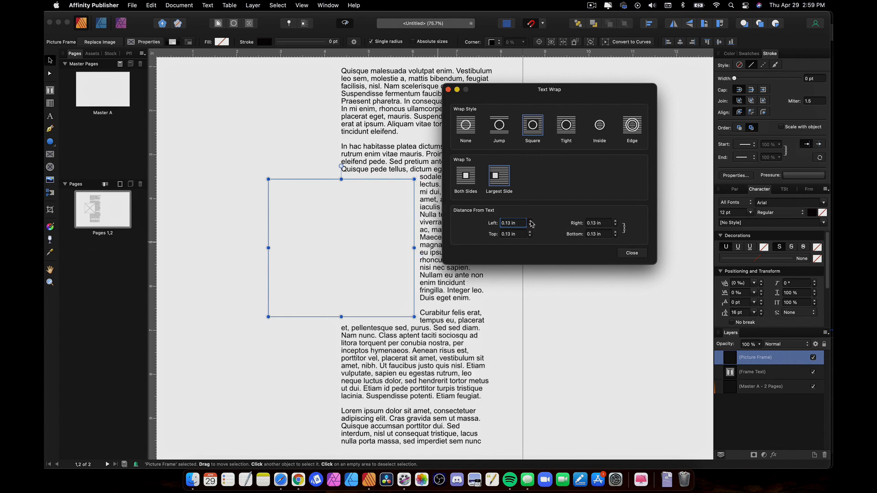
{"action": "left_click", "coordinate": [530, 221]}
{"action": "left_click", "coordinate": [530, 221]}
{"action": "left_click", "coordinate": [529, 221]}
{"action": "scroll", "coordinate": [354, 191], "scroll_direction": "right", "scroll_amount": 4}
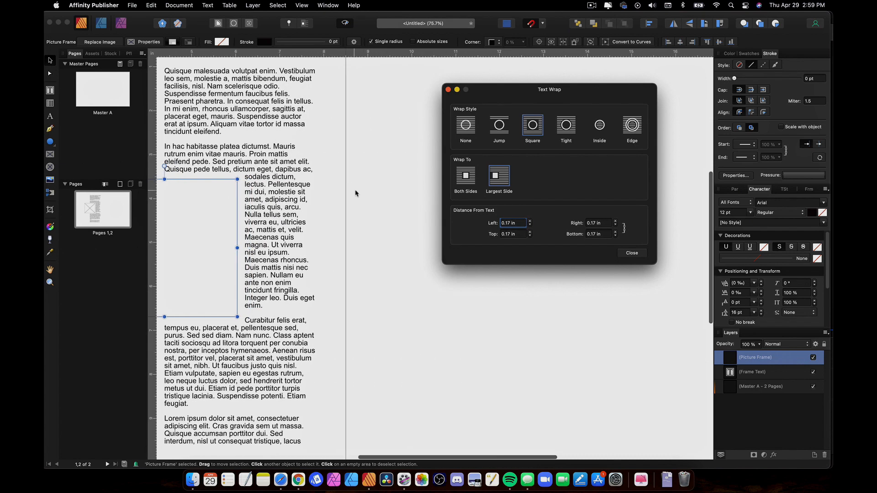
{"action": "left_click", "coordinate": [234, 127]}
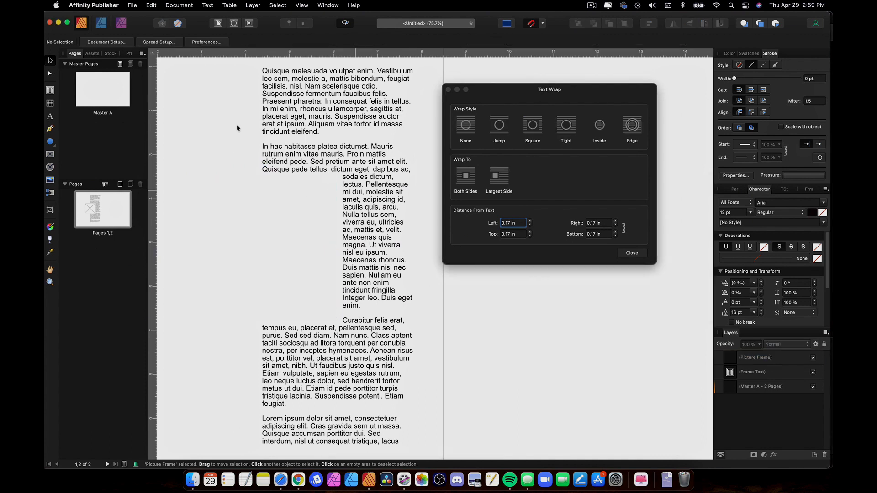
Set the picture frame's linked distance from text to 0.25 in on all sides.
{"action": "left_click", "coordinate": [294, 210]}
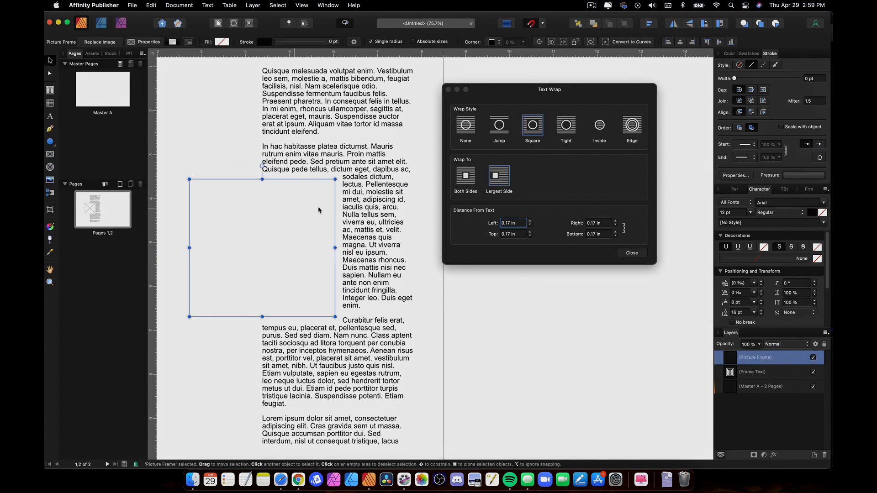
{"action": "left_click", "coordinate": [512, 222]}
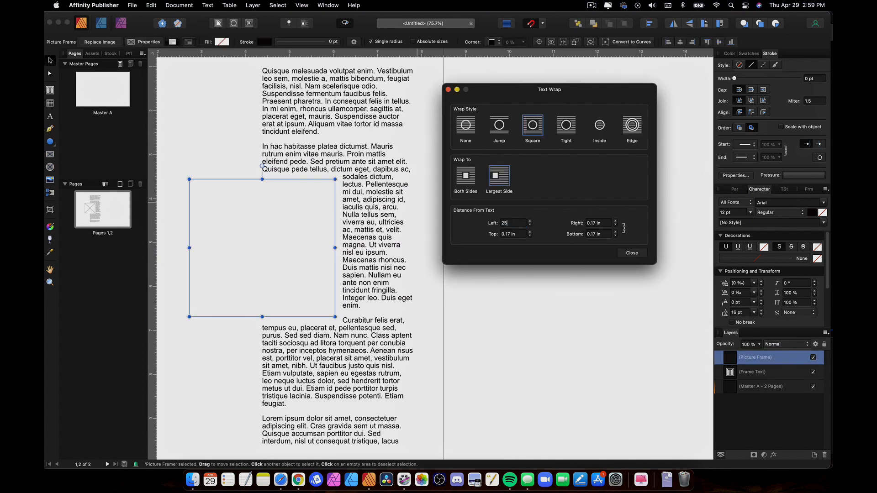
{"action": "type", "text": "25"}
{"action": "key", "text": "Return"}
{"action": "key", "text": "super+z"}
{"action": "left_click", "coordinate": [514, 223]}
{"action": "type", "text": ".25"}
{"action": "key", "text": "Return"}
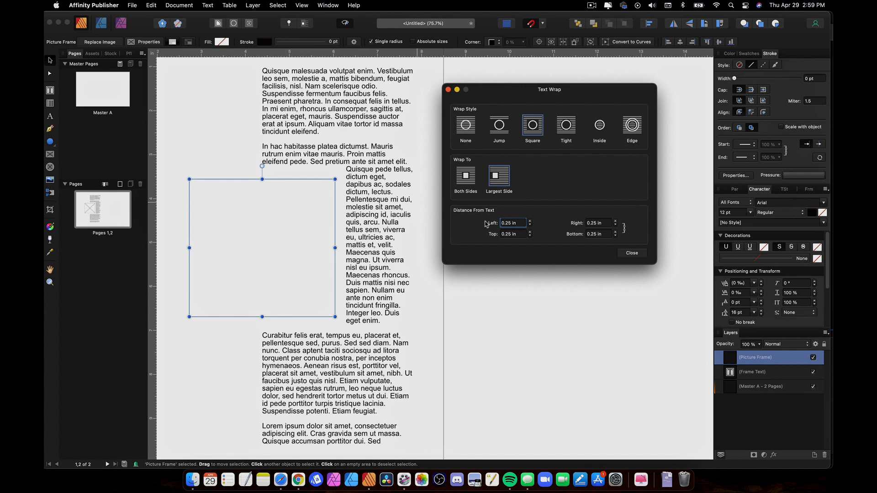
Set the picture frame's linked distance from text to 0.01 in on all sides.
{"action": "left_click", "coordinate": [507, 224]}
{"action": "key", "text": "BackSpace"}
{"action": "type", "text": ".01"}
{"action": "key", "text": "Return"}
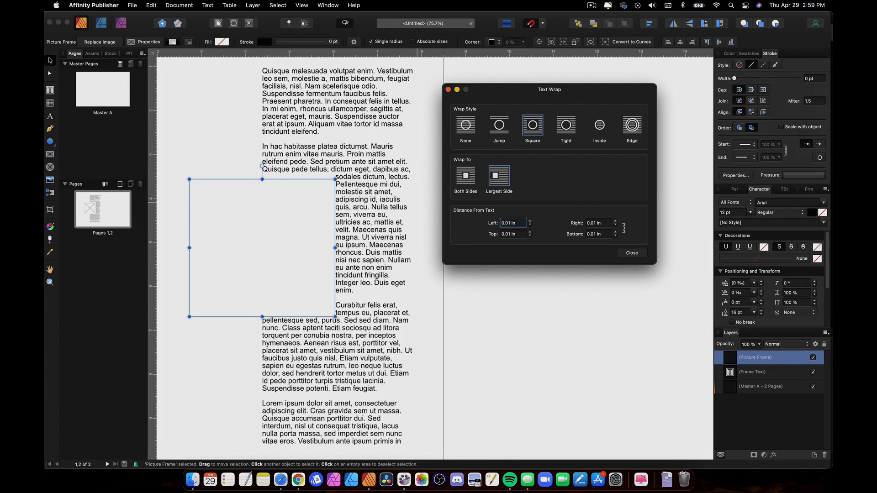
{"action": "left_click", "coordinate": [244, 171]}
{"action": "left_click", "coordinate": [305, 208]}
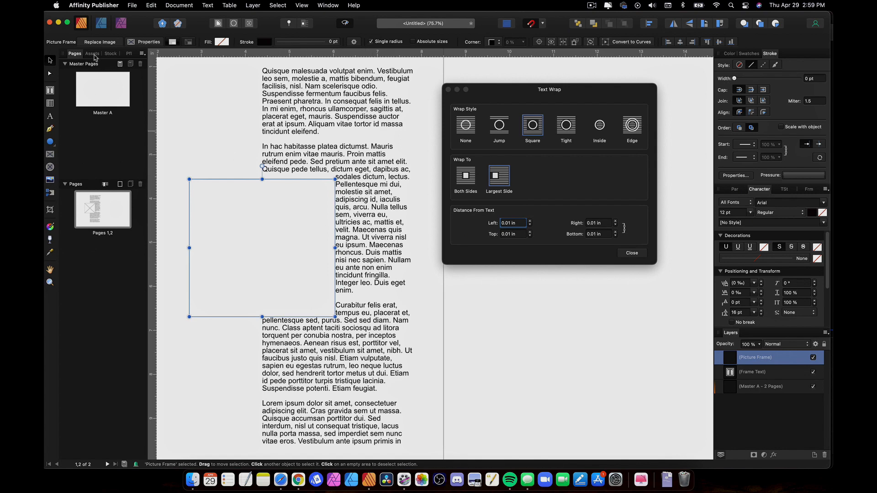
Place the Unsplash stock photo of buildings silhouetted at sunset on the page over the picture frame.
{"action": "left_click", "coordinate": [110, 54]}
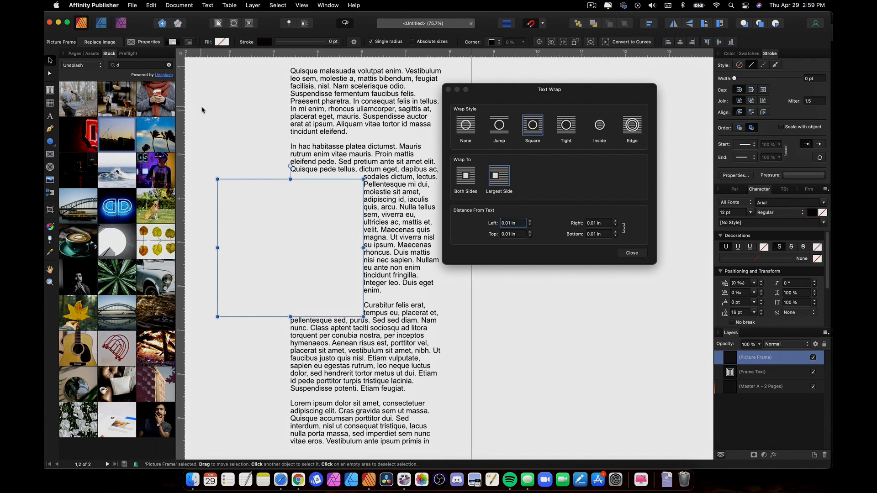
{"action": "left_click_drag", "start_coordinate": [116, 137], "coordinate": [237, 115]}
{"action": "left_click_drag", "start_coordinate": [237, 114], "coordinate": [289, 163]}
{"action": "left_click", "coordinate": [604, 369]}
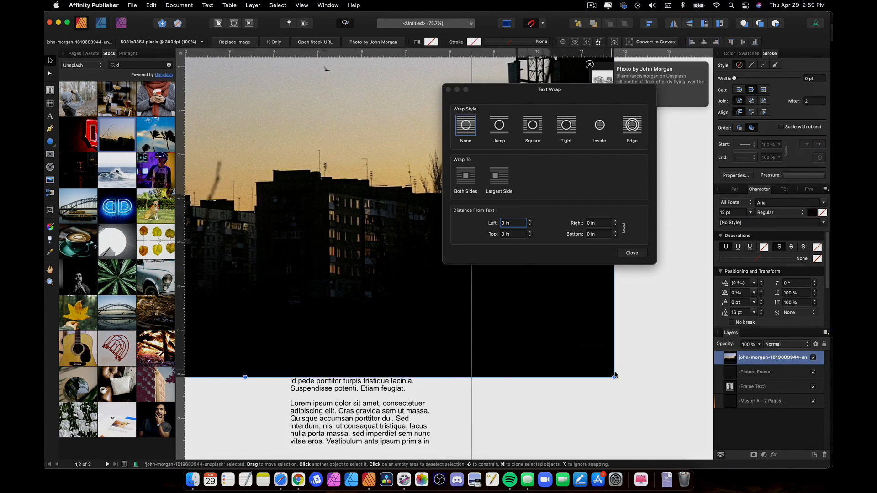
Shrink the sunset photo to about 2.9 in wide and position it over the upper part of the picture frame.
{"action": "left_click_drag", "start_coordinate": [613, 377], "coordinate": [177, 112]}
{"action": "left_click_drag", "start_coordinate": [236, 100], "coordinate": [328, 220]}
{"action": "scroll", "coordinate": [327, 220], "scroll_direction": "left", "scroll_amount": 4}
{"action": "scroll", "coordinate": [328, 220], "scroll_direction": "up", "scroll_amount": 2}
{"action": "scroll", "coordinate": [327, 220], "scroll_direction": "down", "scroll_amount": 5}
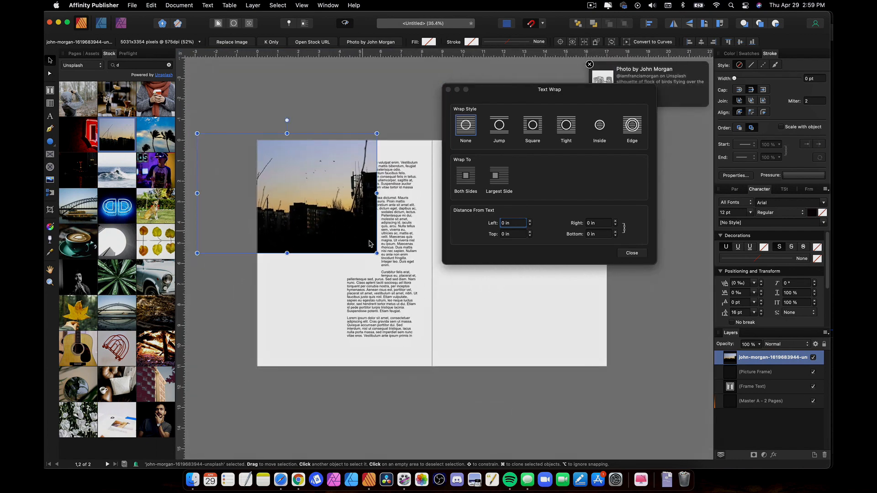
{"action": "left_click_drag", "start_coordinate": [378, 253], "coordinate": [358, 198]}
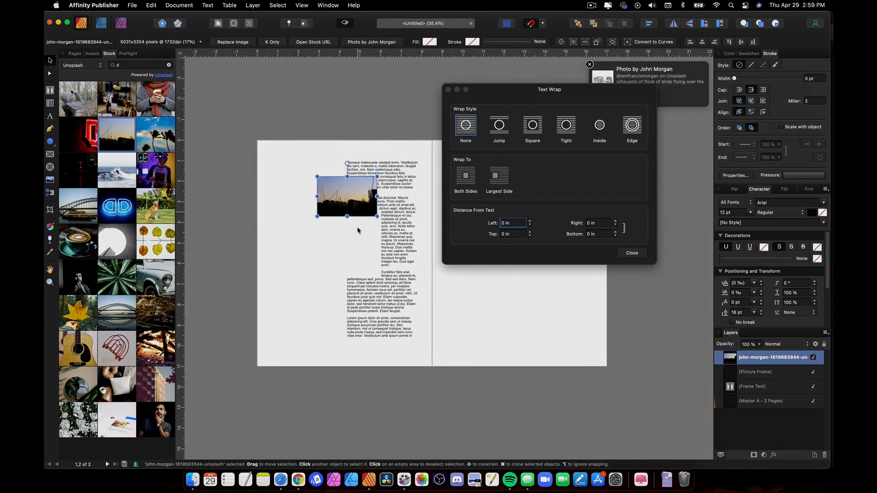
Delete the empty picture frame and reposition the sunset photo over the text column's left edge.
{"action": "left_click", "coordinate": [364, 243]}
{"action": "key", "text": "Delete"}
{"action": "scroll", "coordinate": [317, 277], "scroll_direction": "up", "scroll_amount": 5}
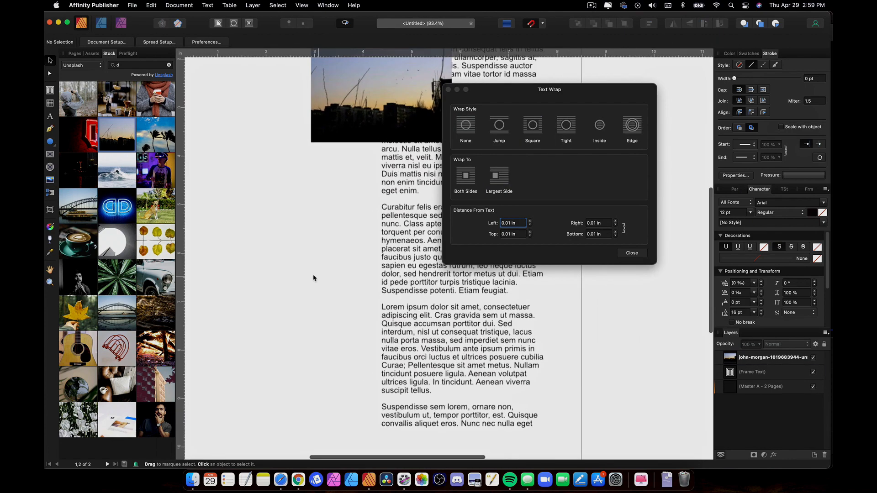
{"action": "left_click_drag", "start_coordinate": [510, 91], "coordinate": [599, 94]}
{"action": "left_click_drag", "start_coordinate": [368, 166], "coordinate": [347, 218]}
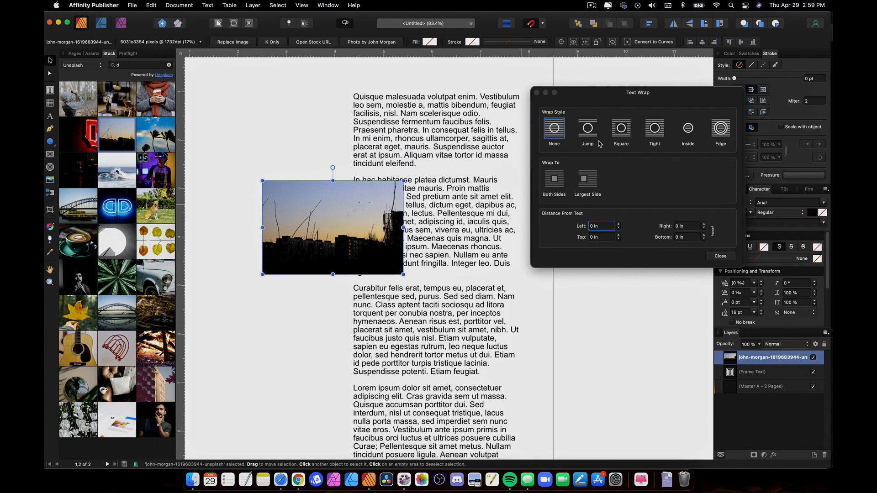
Set the sunset photo's text wrap to Square on Both Sides and enlarge the photo to about 3.1 in wide.
{"action": "left_click", "coordinate": [623, 135]}
{"action": "left_click", "coordinate": [592, 181]}
{"action": "left_click", "coordinate": [554, 179]}
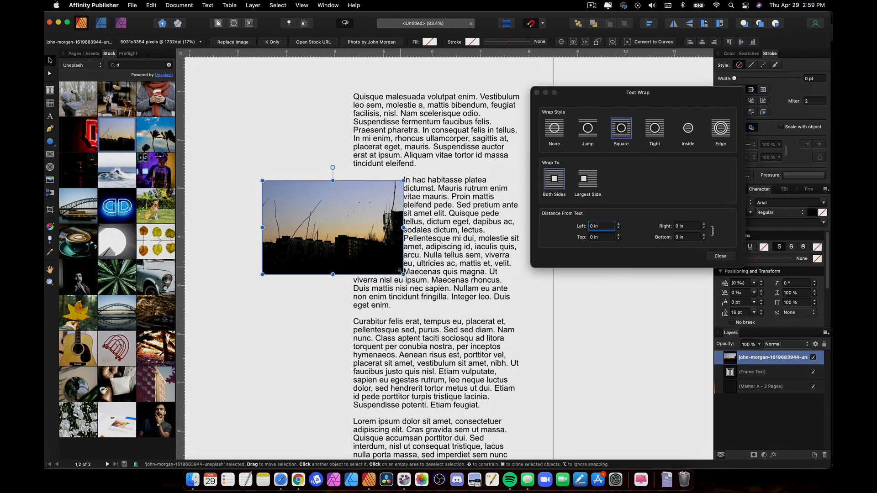
{"action": "mouse_move", "coordinate": [403, 274]}
{"action": "left_mouse_down"}
{"action": "mouse_move", "coordinate": [425, 290]}
{"action": "mouse_move", "coordinate": [414, 282]}
{"action": "left_mouse_up"}
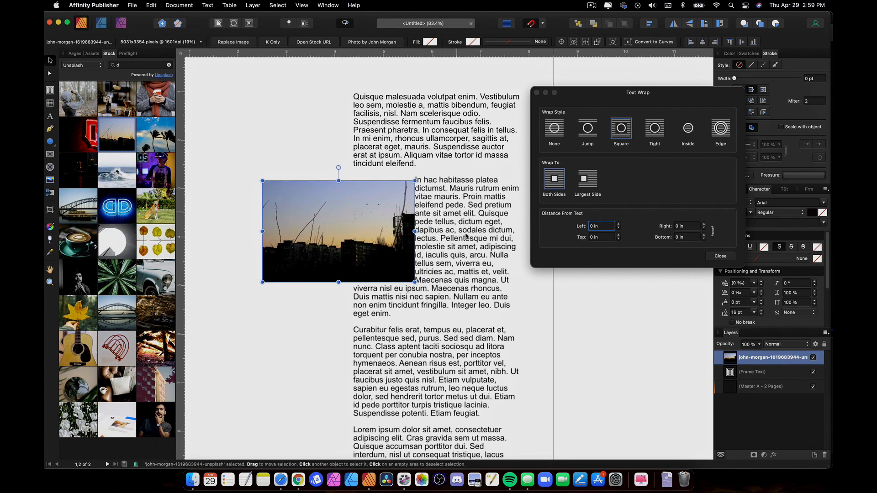
Set the sunset photo's distance from text to 0.2 in on all sides.
{"action": "left_click", "coordinate": [624, 404]}
{"action": "scroll", "coordinate": [408, 251], "scroll_direction": "up", "scroll_amount": 5}
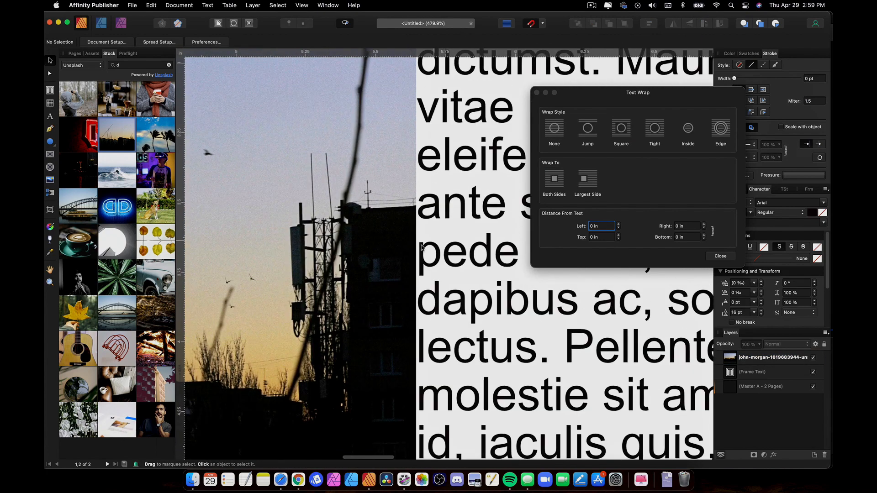
{"action": "scroll", "coordinate": [411, 249], "scroll_direction": "down", "scroll_amount": 3}
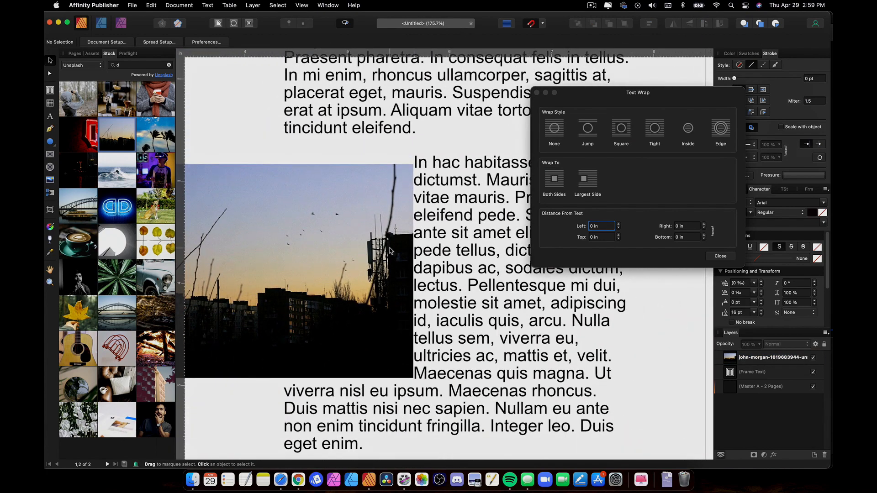
{"action": "left_click", "coordinate": [394, 240]}
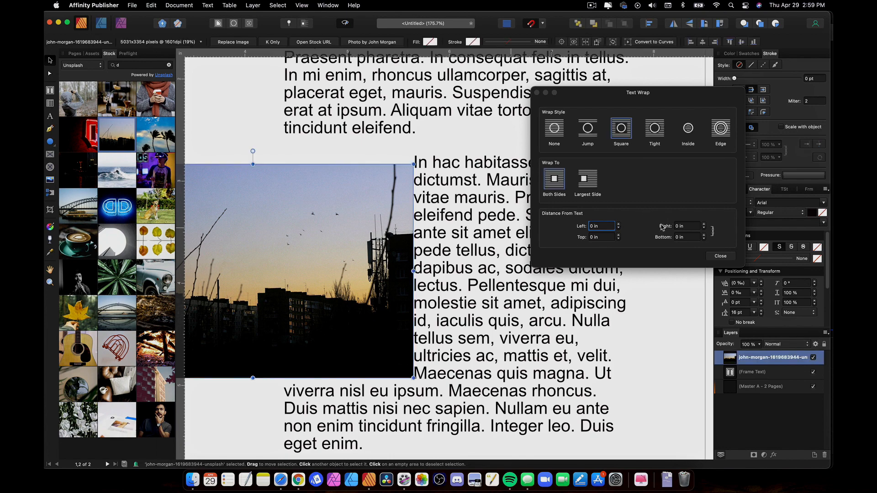
{"action": "left_click", "coordinate": [612, 225]}
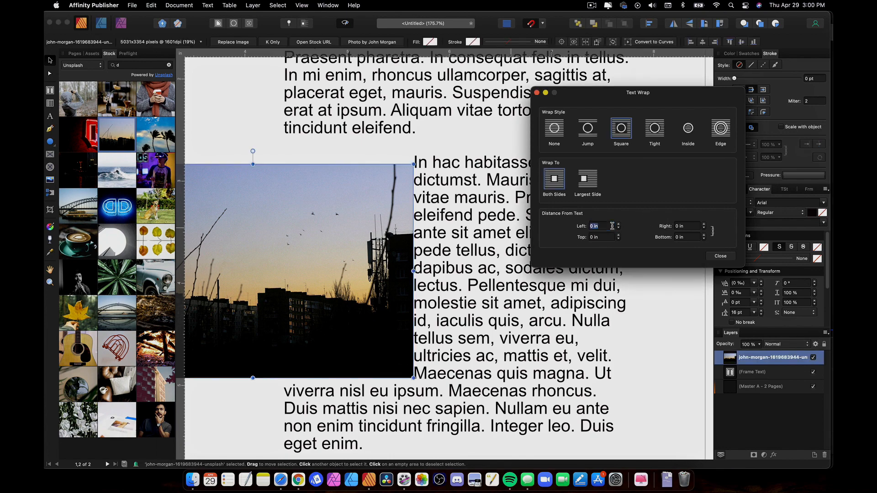
{"action": "key", "text": "Return"}
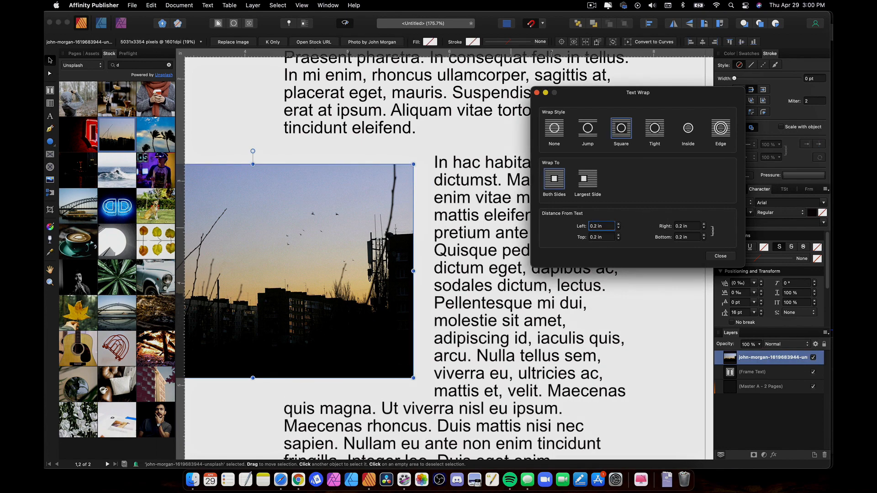
{"action": "scroll", "coordinate": [378, 218], "scroll_direction": "down", "scroll_amount": 5}
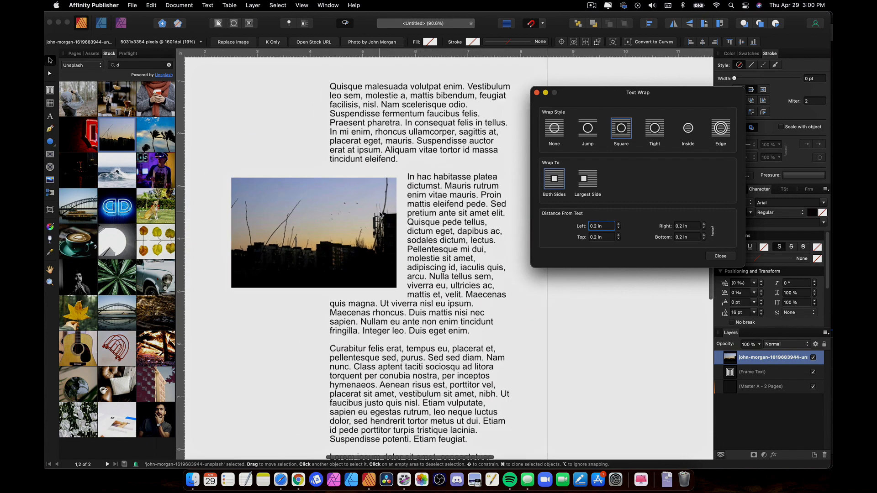
Move the sunset photo down and to the right across the text column.
{"action": "left_click_drag", "start_coordinate": [366, 219], "coordinate": [512, 297]}
{"action": "left_click", "coordinate": [374, 242]}
{"action": "scroll", "coordinate": [255, 216], "scroll_direction": "right", "scroll_amount": 3}
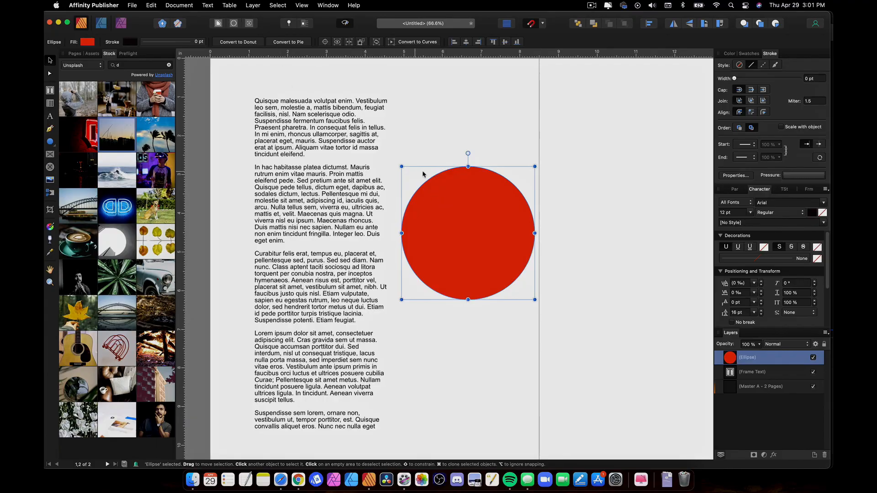
Float-pin the red circle to the text column.
{"action": "left_click", "coordinate": [341, 176]}
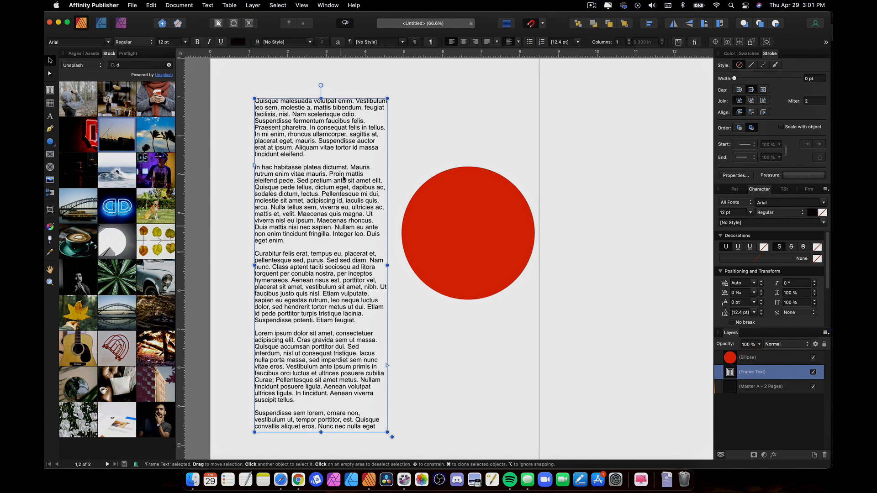
{"action": "left_click", "coordinate": [461, 221]}
{"action": "left_click", "coordinate": [370, 214], "text": "shift"}
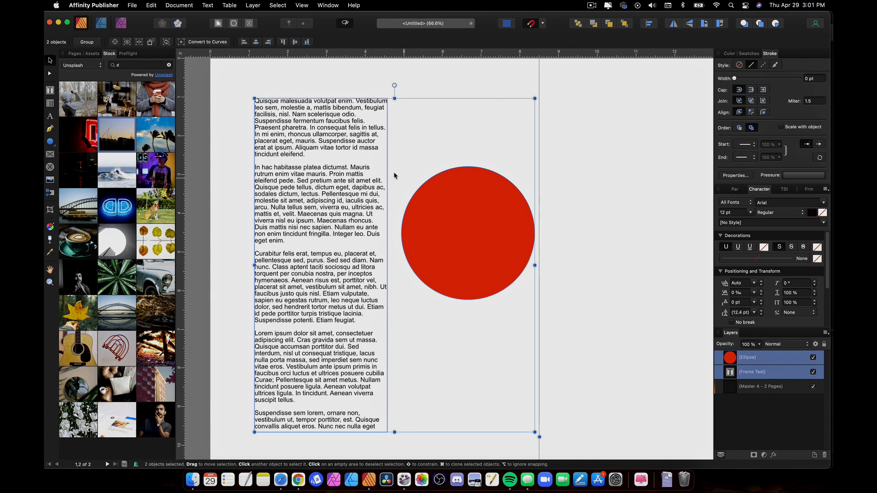
{"action": "left_click", "coordinate": [455, 130]}
{"action": "left_click", "coordinate": [468, 222]}
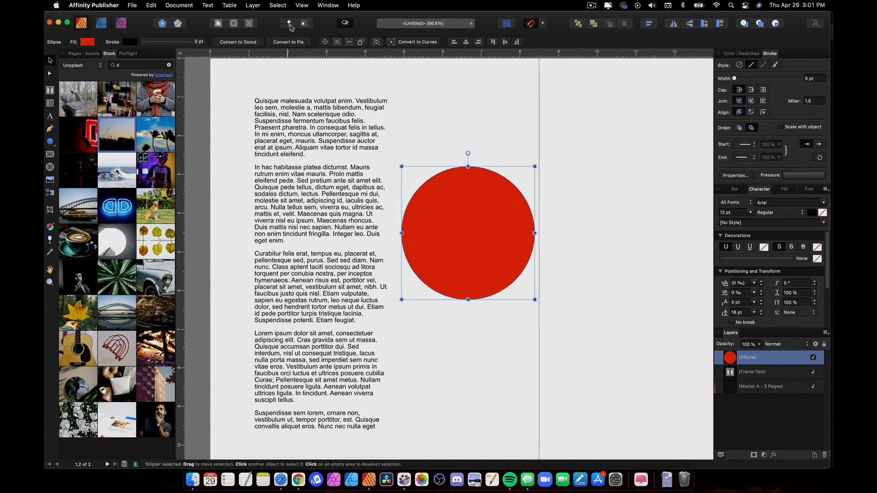
{"action": "left_click", "coordinate": [305, 23]}
{"action": "left_click", "coordinate": [288, 24]}
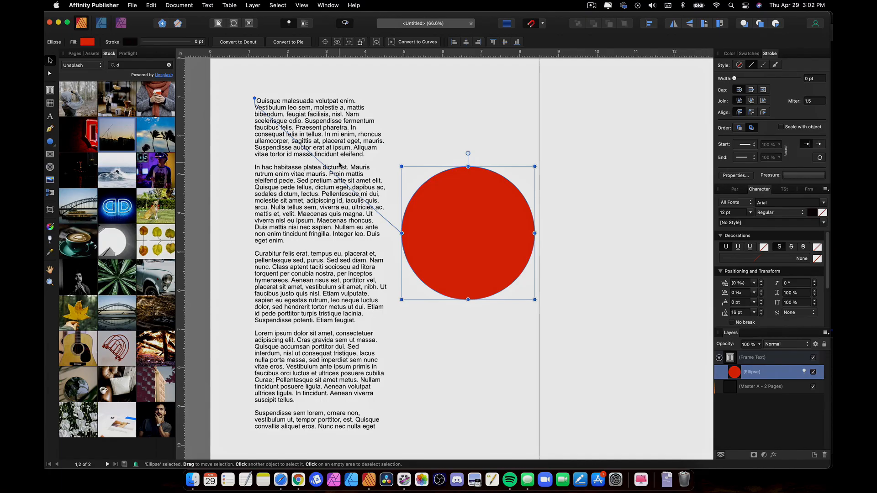
Move the text column to test the floating pin, and place the pinned circle on the other side of the text.
{"action": "left_click", "coordinate": [327, 157]}
{"action": "left_click_drag", "start_coordinate": [321, 132], "coordinate": [320, 115]}
{"action": "left_click_drag", "start_coordinate": [489, 240], "coordinate": [278, 304]}
{"action": "left_click", "coordinate": [371, 166]}
{"action": "left_click_drag", "start_coordinate": [371, 166], "coordinate": [500, 176]}
{"action": "left_click_drag", "start_coordinate": [366, 315], "coordinate": [281, 237]}
{"action": "left_click_drag", "start_coordinate": [500, 254], "coordinate": [488, 299]}
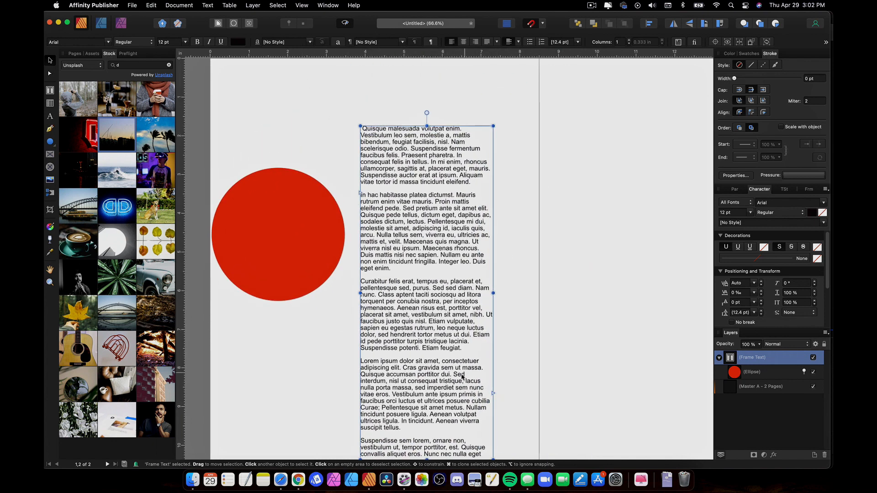
Unpin the circle from the text frame and pin it inline at the start of the text.
{"action": "left_click", "coordinate": [283, 172]}
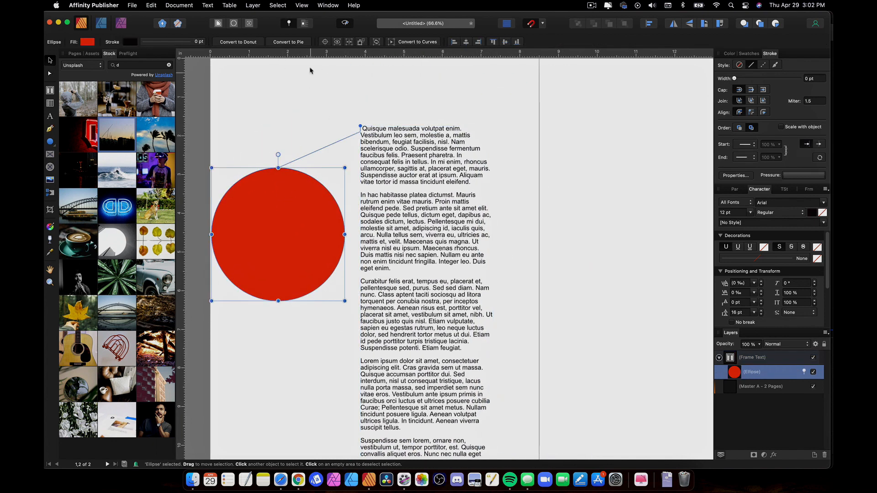
{"action": "left_click", "coordinate": [289, 24]}
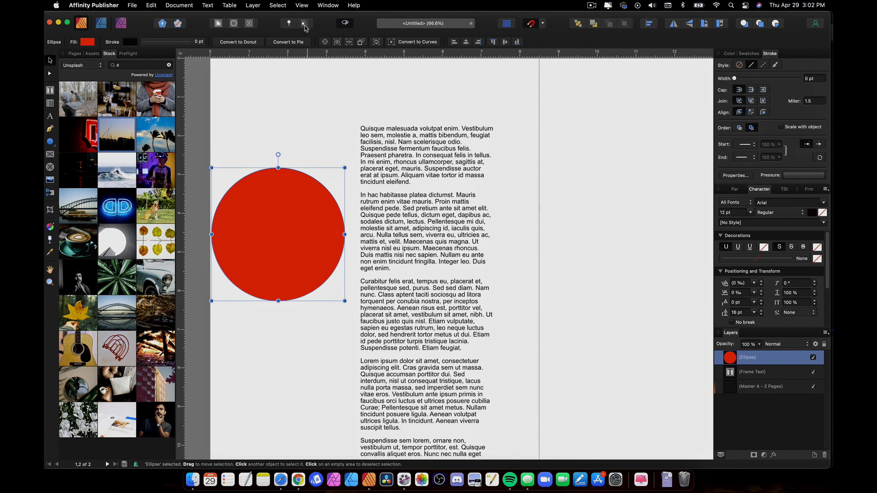
{"action": "left_click", "coordinate": [304, 27]}
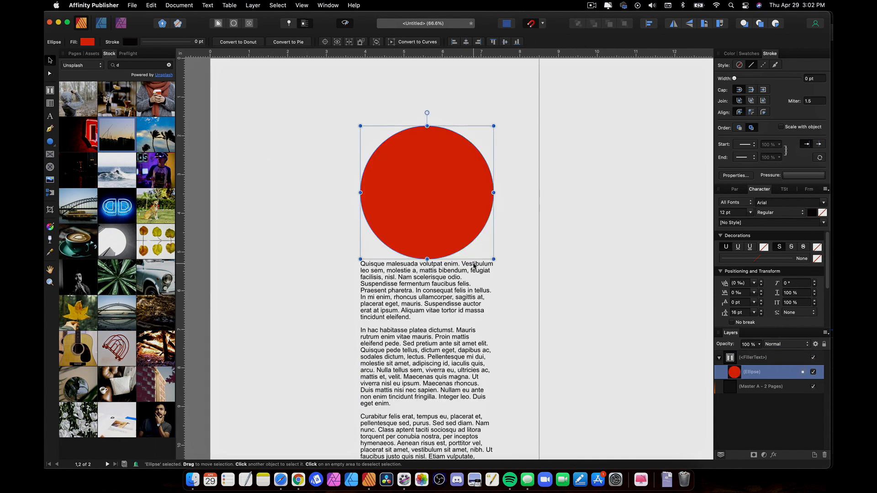
{"action": "scroll", "coordinate": [468, 259], "scroll_direction": "down", "scroll_amount": 5}
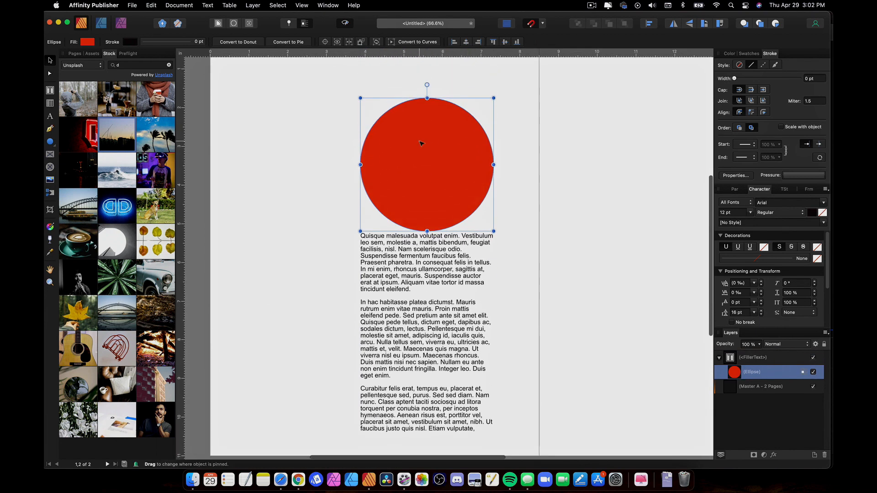
{"action": "left_click", "coordinate": [442, 275]}
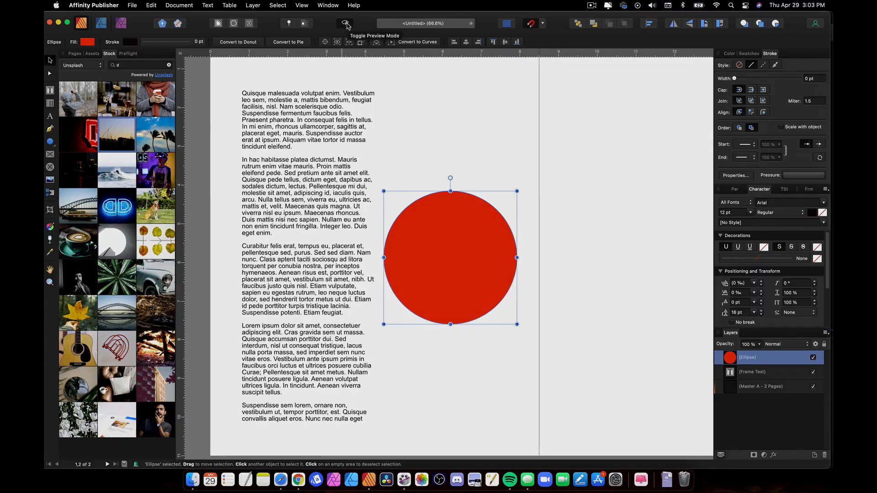
Toggle Preview Mode to compare the page with and without margin and frame outlines, ending with it off.
{"action": "left_click", "coordinate": [345, 23]}
{"action": "scroll", "coordinate": [454, 151], "scroll_direction": "up", "scroll_amount": 2}
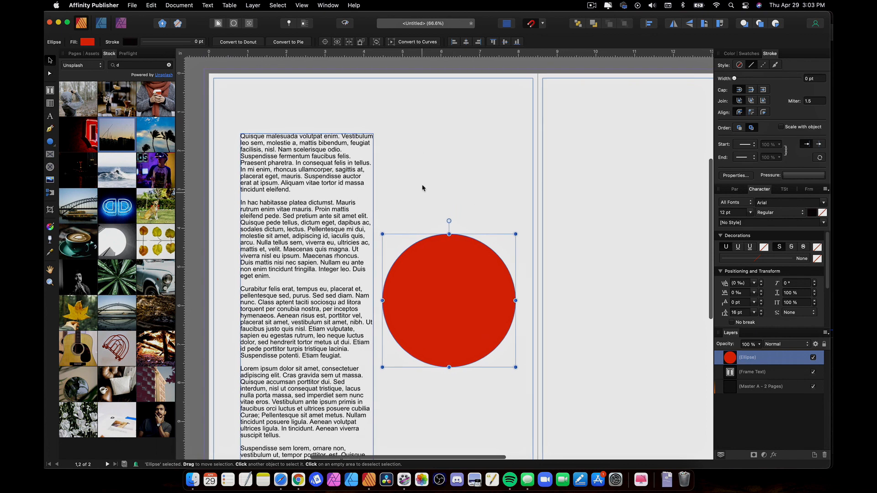
{"action": "left_click", "coordinate": [346, 197]}
{"action": "left_click", "coordinate": [345, 224]}
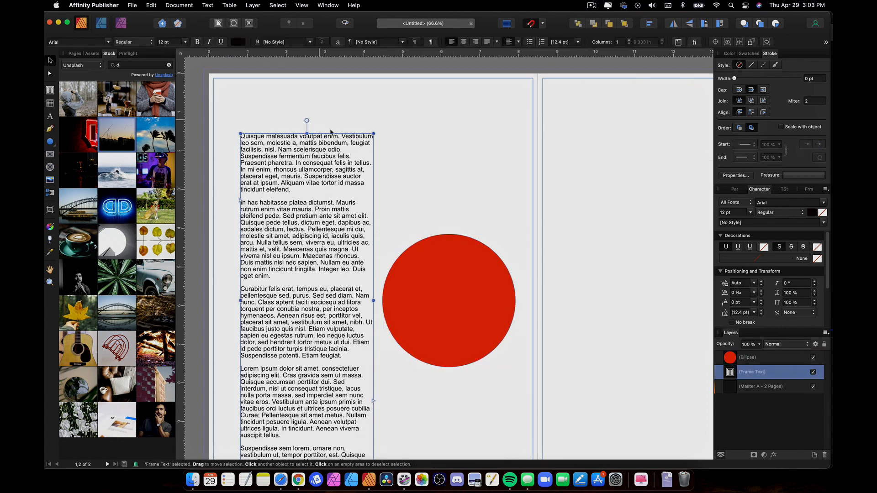
{"action": "left_click", "coordinate": [466, 296]}
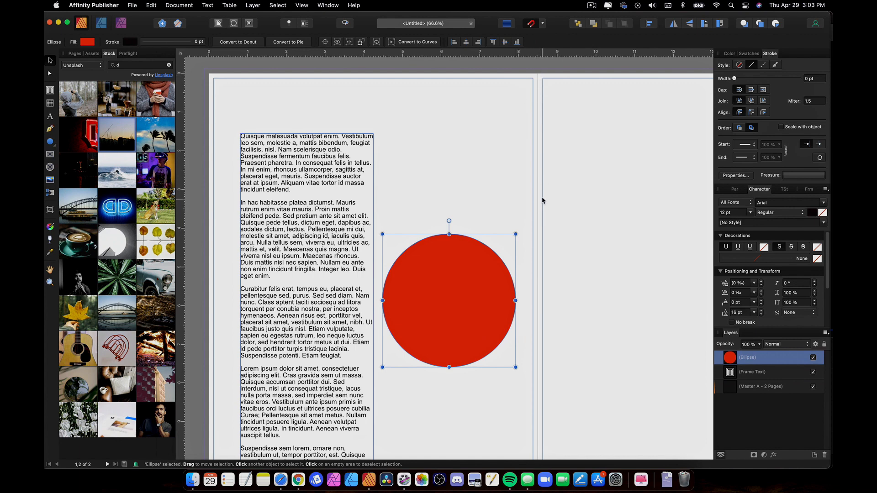
{"action": "left_click", "coordinate": [347, 23]}
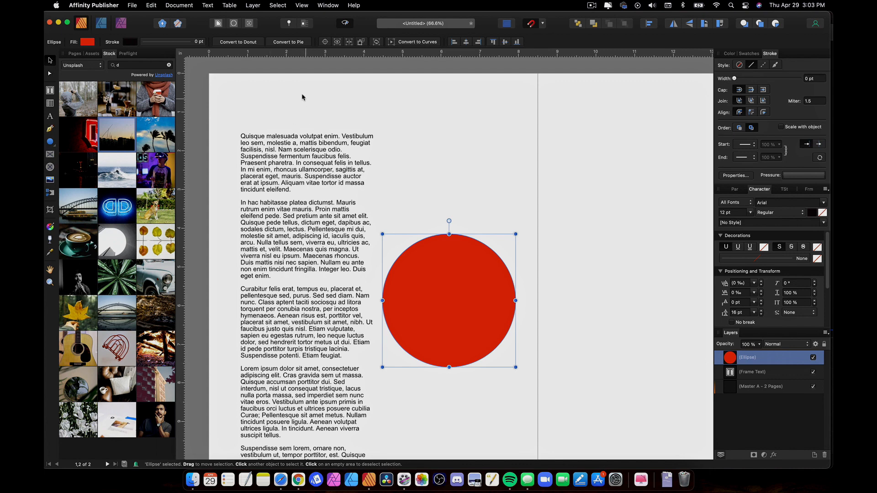
{"action": "left_click", "coordinate": [346, 25]}
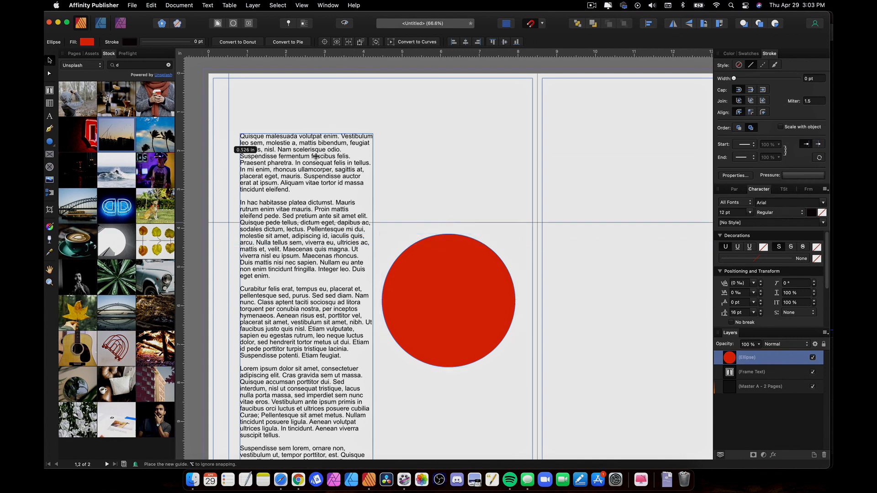
Show the grid over the pages and select the red circle.
{"action": "left_click", "coordinate": [554, 158]}
{"action": "key", "text": "super+apostrophe"}
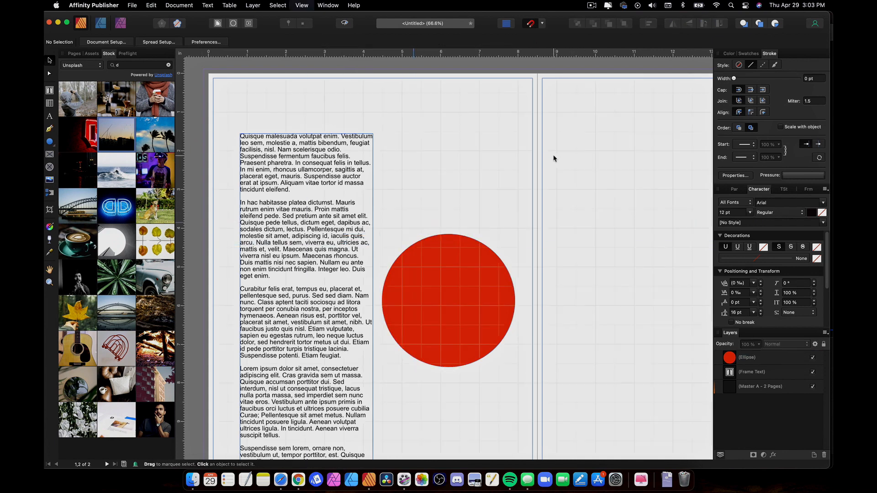
{"action": "scroll", "coordinate": [554, 158], "scroll_direction": "right", "scroll_amount": 1}
{"action": "left_click", "coordinate": [492, 286]}
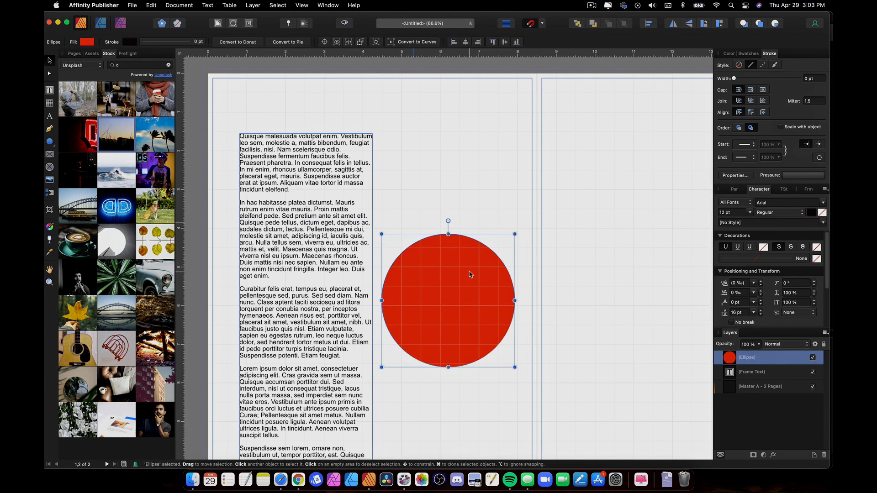
{"action": "scroll", "coordinate": [394, 137], "scroll_direction": "down", "scroll_amount": 3}
Show the special characters in the text and select the text frame.
{"action": "left_click", "coordinate": [230, 5]}
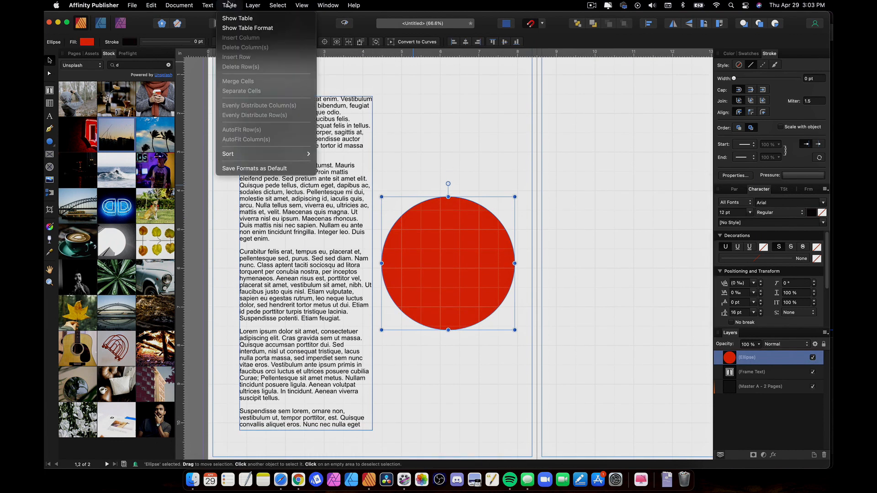
{"action": "mouse_move", "coordinate": [207, 5]}
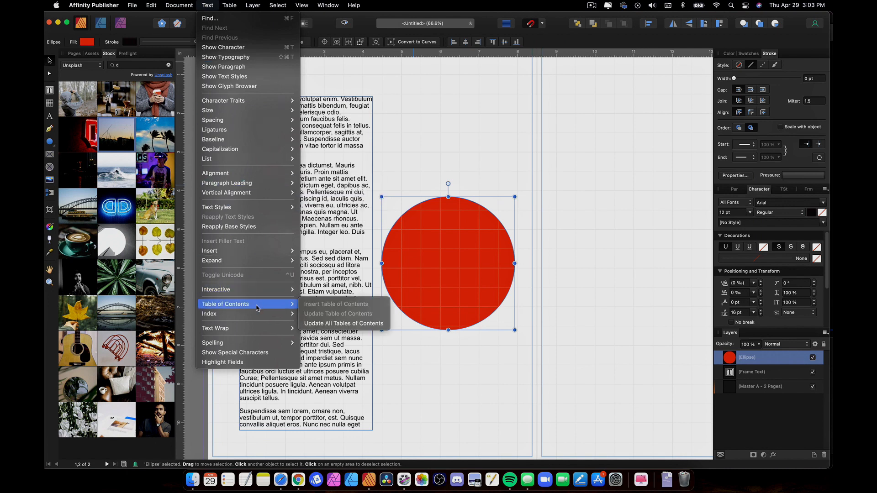
{"action": "left_click", "coordinate": [268, 359]}
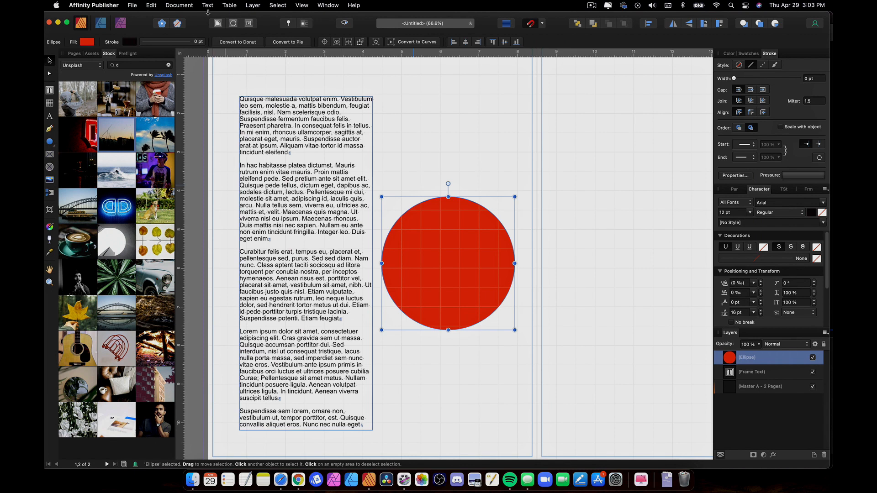
{"action": "left_click", "coordinate": [225, 5]}
{"action": "left_click", "coordinate": [475, 171]}
{"action": "left_click", "coordinate": [366, 161]}
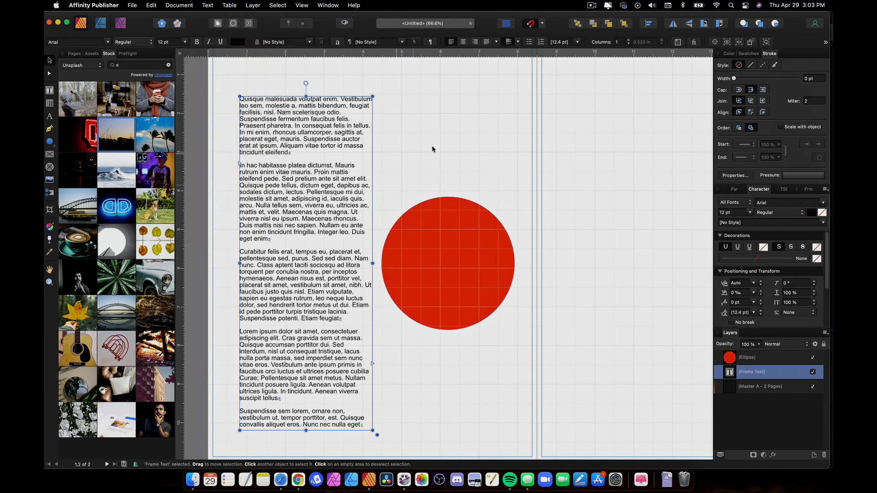
{"action": "left_click", "coordinate": [446, 140]}
{"action": "left_click", "coordinate": [359, 142]}
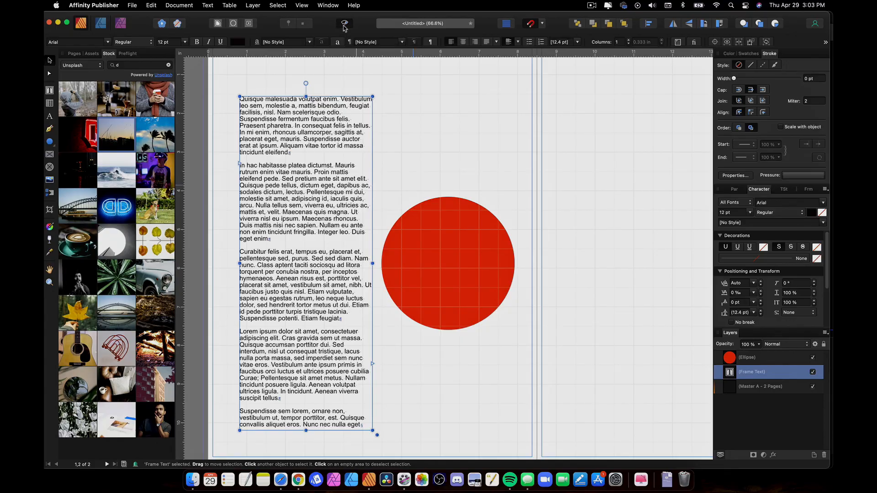
Open the Baseline Grid Manager and move its dialog clear of the text column.
{"action": "left_click", "coordinate": [462, 160]}
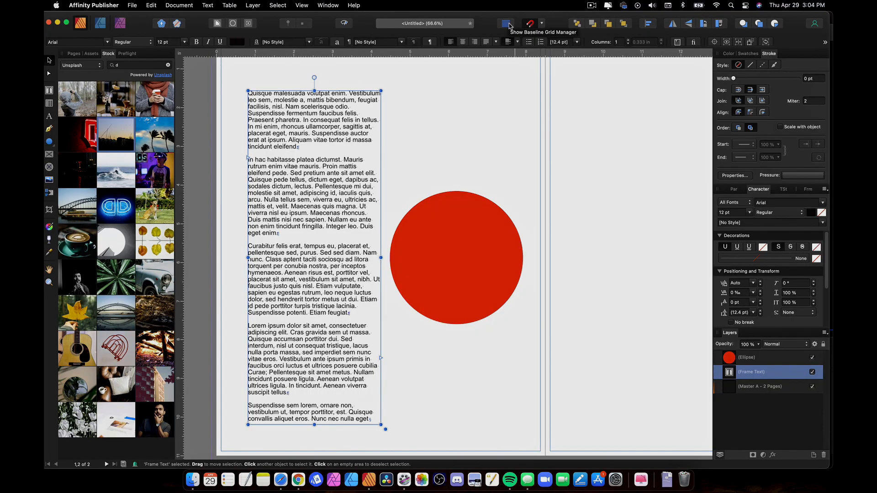
{"action": "left_click", "coordinate": [505, 28]}
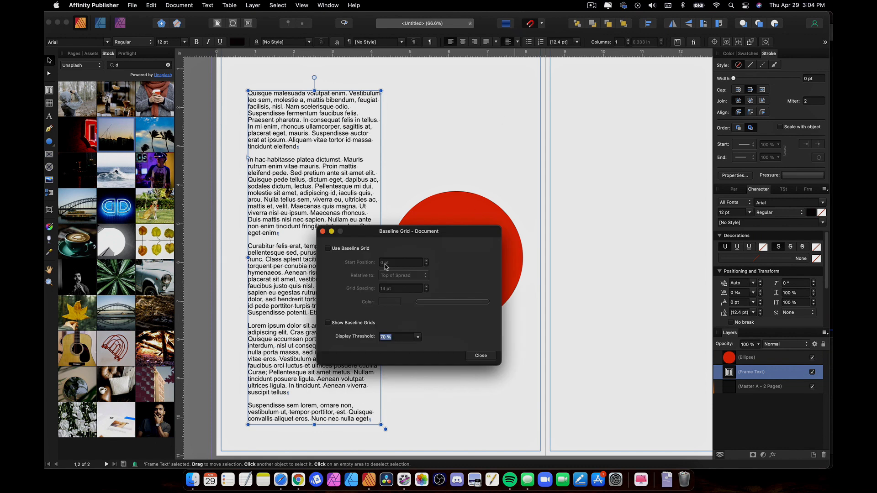
{"action": "left_click_drag", "start_coordinate": [394, 241], "coordinate": [566, 118]}
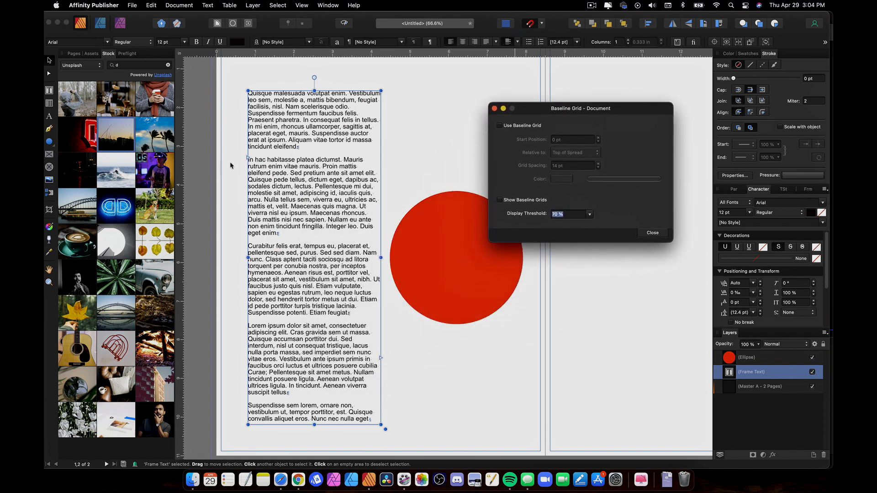
Move the red circle onto the facing page and duplicate the text frame beside the original as a second column.
{"action": "left_click", "coordinate": [456, 228]}
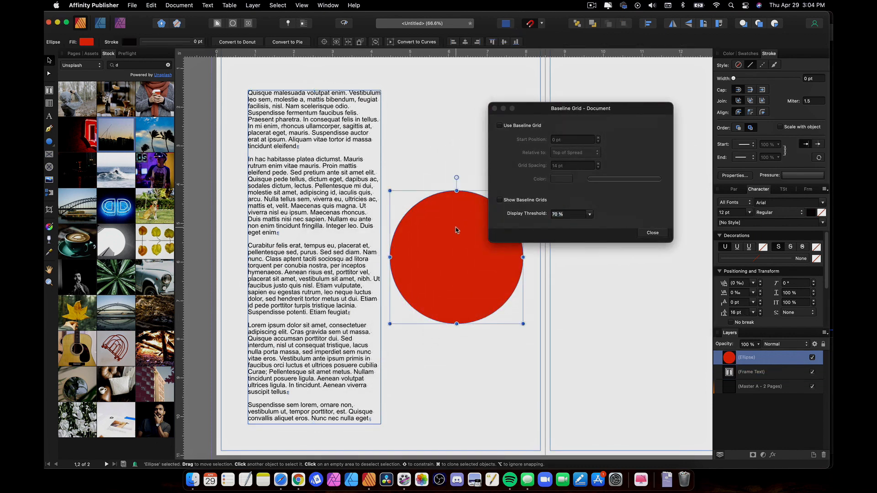
{"action": "left_click_drag", "start_coordinate": [449, 262], "coordinate": [623, 288]}
{"action": "left_click_drag", "start_coordinate": [320, 212], "coordinate": [460, 217]}
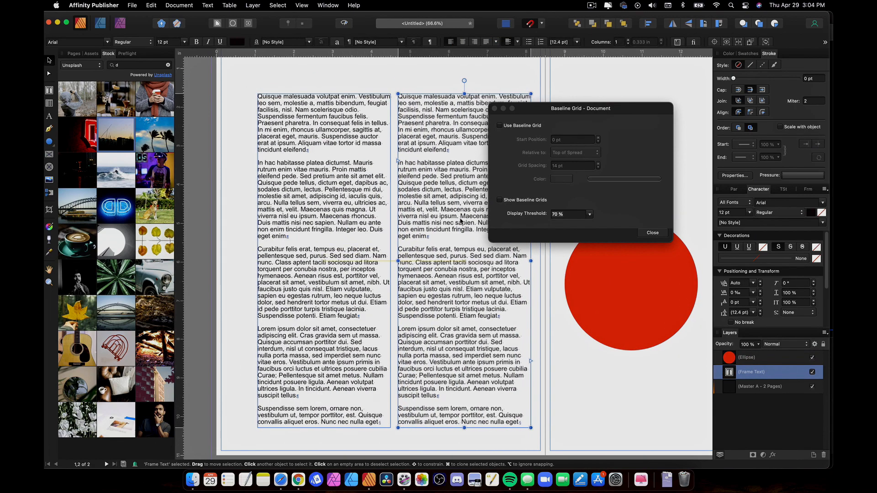
{"action": "left_click", "coordinate": [389, 64]}
Examine how the first lines of the two text columns line up with each other.
{"action": "scroll", "coordinate": [409, 112], "scroll_direction": "up", "scroll_amount": 5}
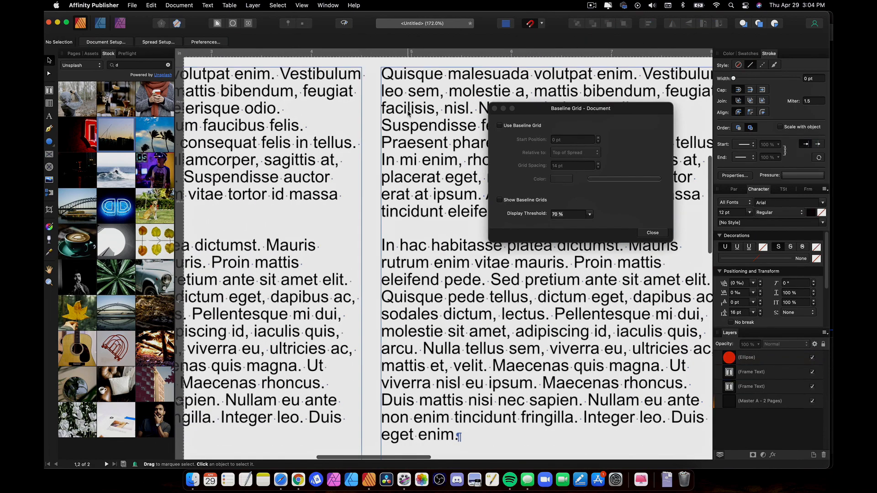
{"action": "scroll", "coordinate": [404, 114], "scroll_direction": "up", "scroll_amount": 3}
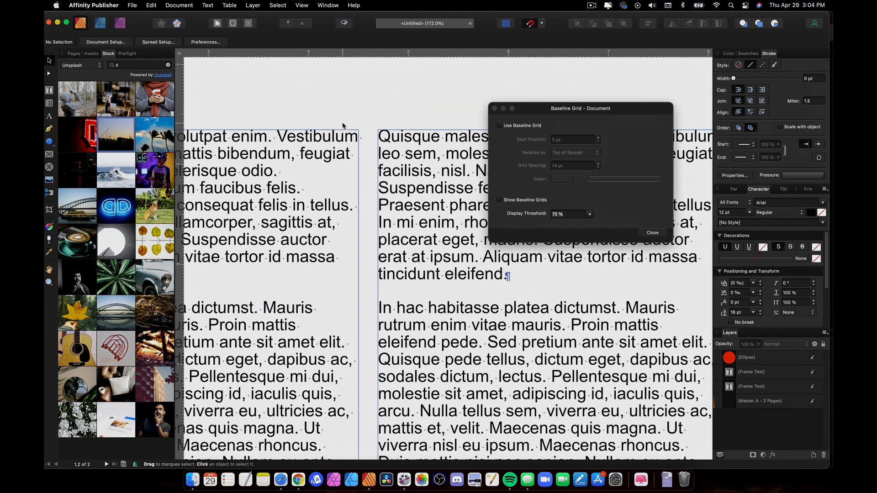
{"action": "scroll", "coordinate": [342, 126], "scroll_direction": "up", "scroll_amount": 3}
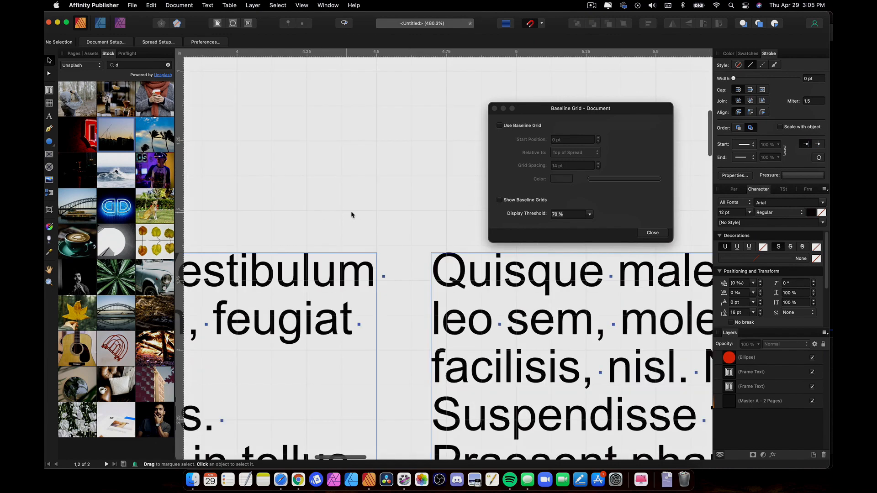
{"action": "scroll", "coordinate": [345, 191], "scroll_direction": "down", "scroll_amount": 8}
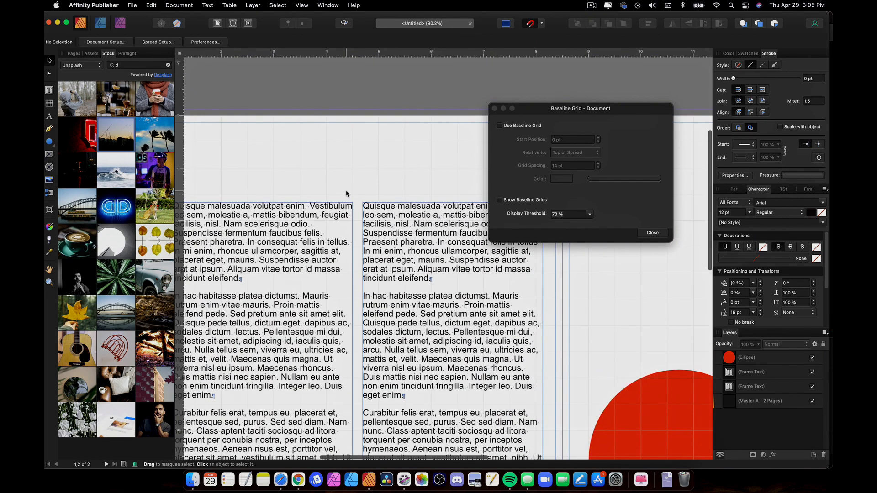
{"action": "scroll", "coordinate": [352, 191], "scroll_direction": "down", "scroll_amount": 2}
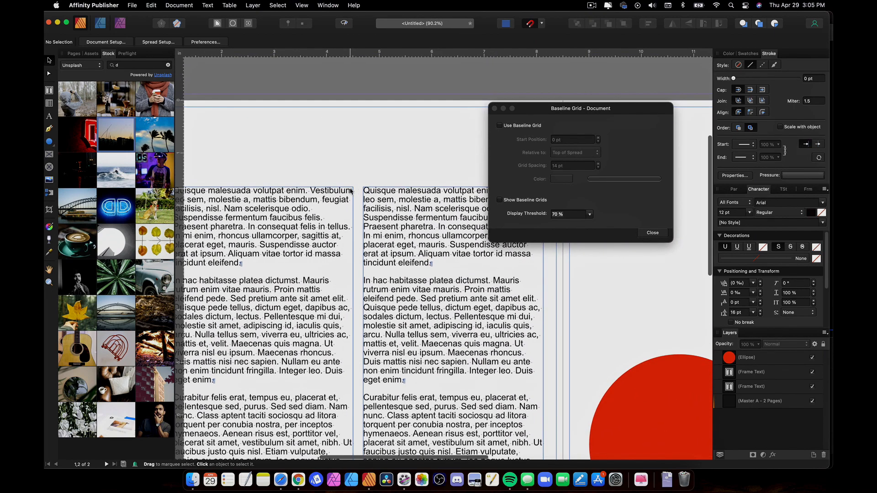
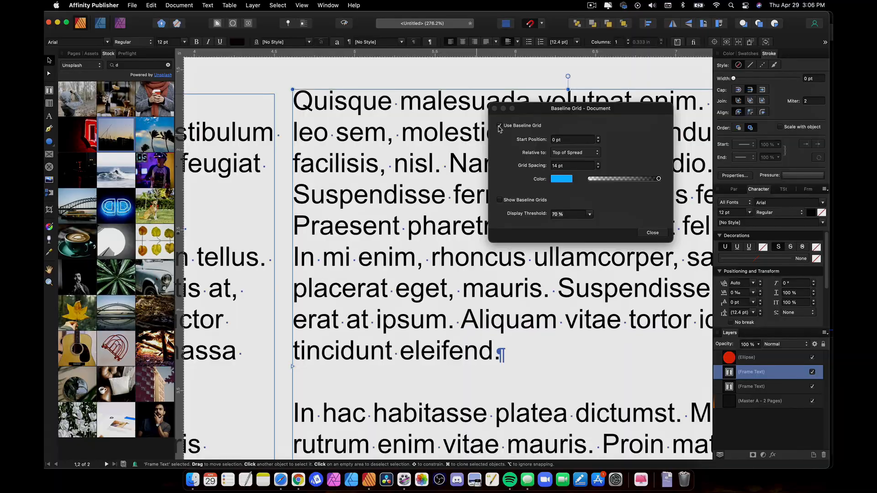
Turn off Use Baseline Grid for the document and deselect the text frame.
{"action": "left_click", "coordinate": [499, 126]}
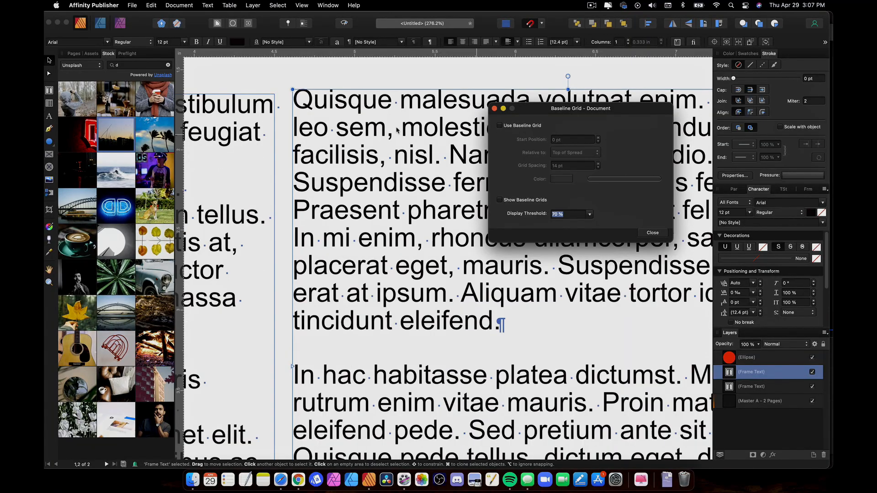
{"action": "scroll", "coordinate": [341, 129], "scroll_direction": "down", "scroll_amount": 3}
{"action": "left_click", "coordinate": [310, 90]}
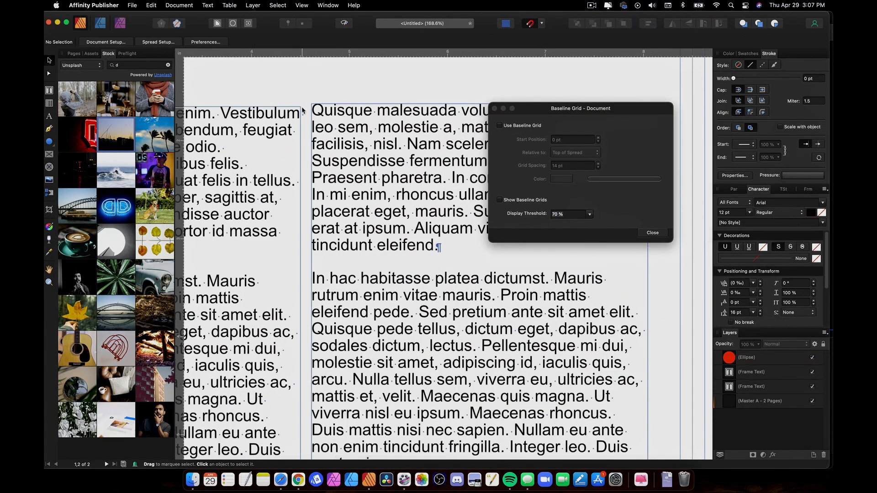
Compare how the lines of the two text columns sit against each other with the baseline grid off.
{"action": "scroll", "coordinate": [305, 105], "scroll_direction": "down", "scroll_amount": 5}
{"action": "scroll", "coordinate": [304, 111], "scroll_direction": "up", "scroll_amount": 7}
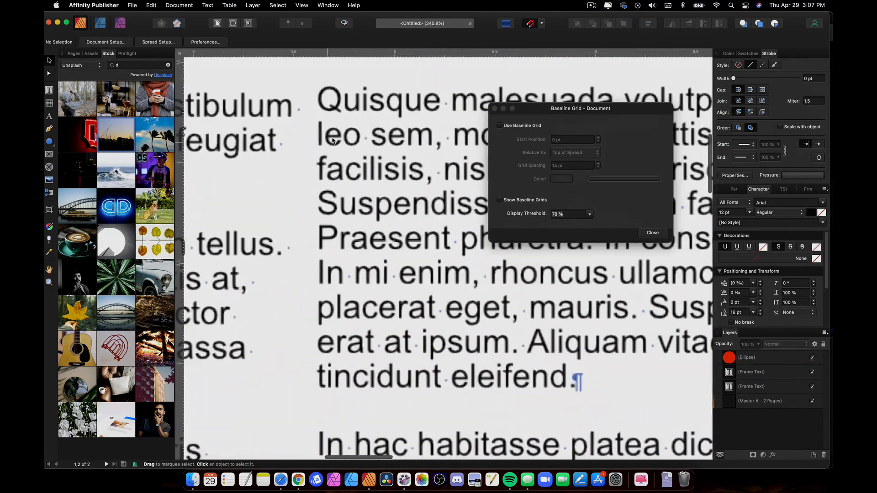
{"action": "left_click", "coordinate": [335, 129]}
{"action": "left_click", "coordinate": [298, 82]}
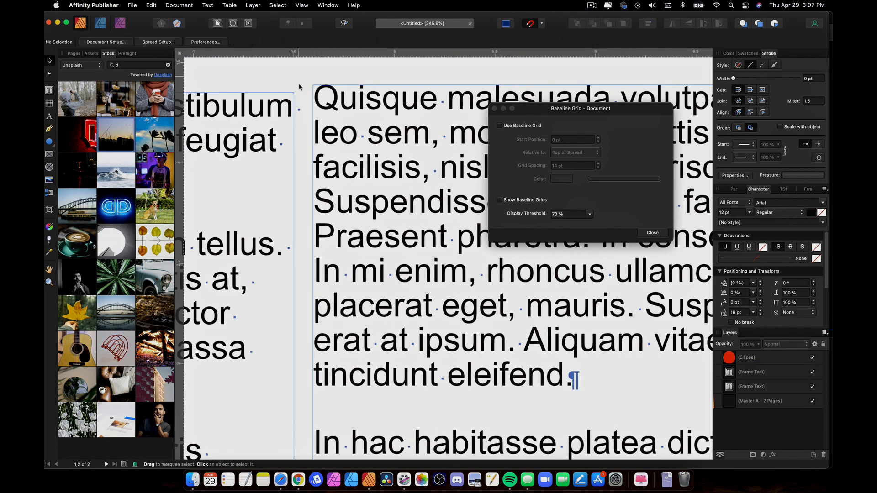
{"action": "scroll", "coordinate": [347, 117], "scroll_direction": "down", "scroll_amount": 3}
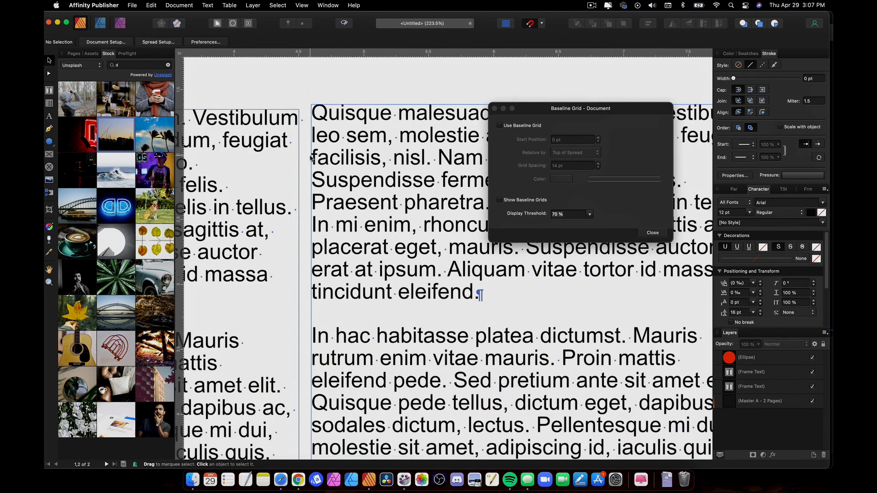
{"action": "scroll", "coordinate": [310, 150], "scroll_direction": "down", "scroll_amount": 10}
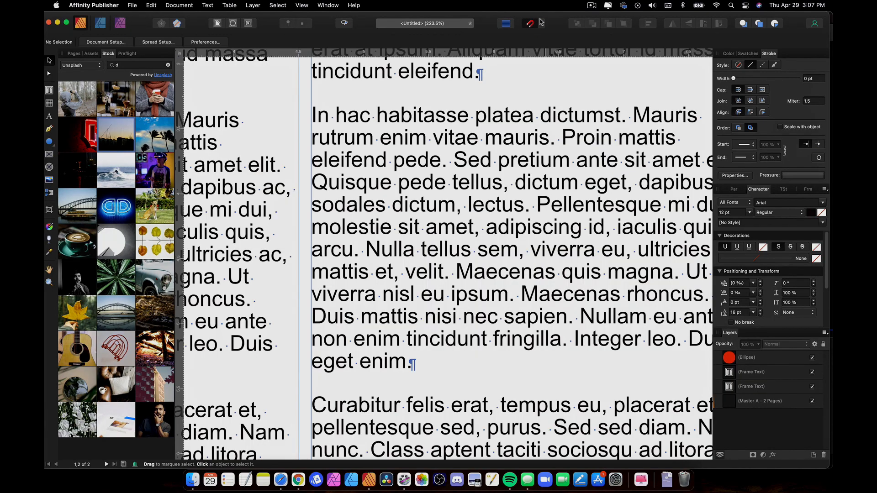
Review the snapping options, including those for grids, guides, spreads, margins and object bounding boxes.
{"action": "left_click", "coordinate": [544, 36]}
{"action": "mouse_move", "coordinate": [544, 32]}
{"action": "left_mouse_down"}
{"action": "mouse_move", "coordinate": [522, 43]}
{"action": "mouse_move", "coordinate": [542, 30]}
{"action": "mouse_move", "coordinate": [543, 17]}
{"action": "left_mouse_up"}
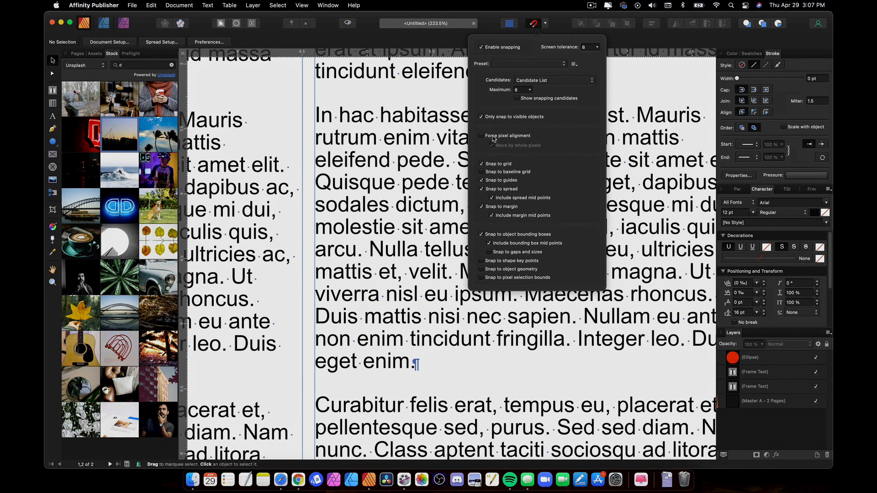
{"action": "left_click", "coordinate": [547, 23]}
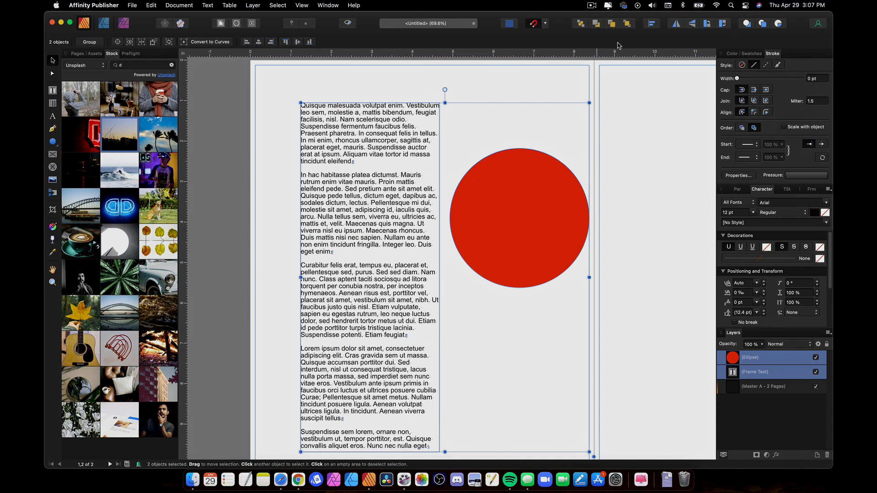
Move the red circle over the edge of the text column and send it one layer back, behind the text.
{"action": "left_click", "coordinate": [505, 98]}
{"action": "left_click", "coordinate": [509, 231]}
{"action": "left_click_drag", "start_coordinate": [541, 230], "coordinate": [467, 210]}
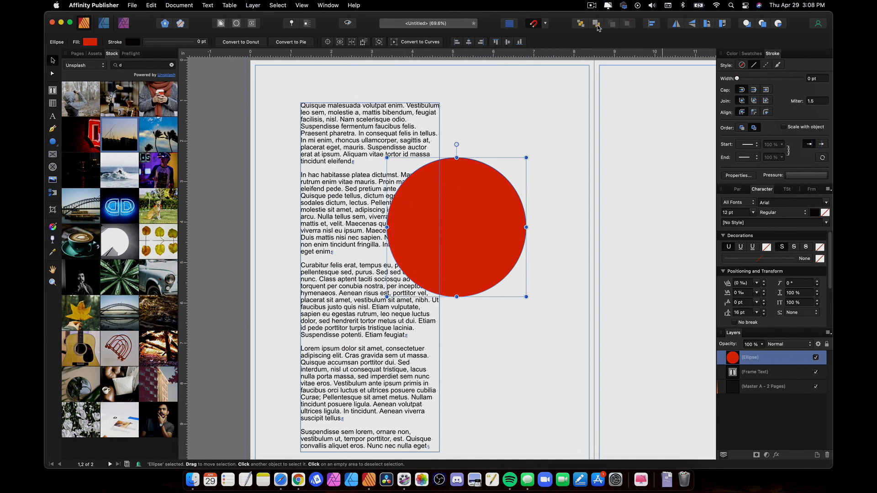
{"action": "left_click", "coordinate": [596, 24]}
{"action": "left_click", "coordinate": [541, 137]}
{"action": "left_click", "coordinate": [476, 198]}
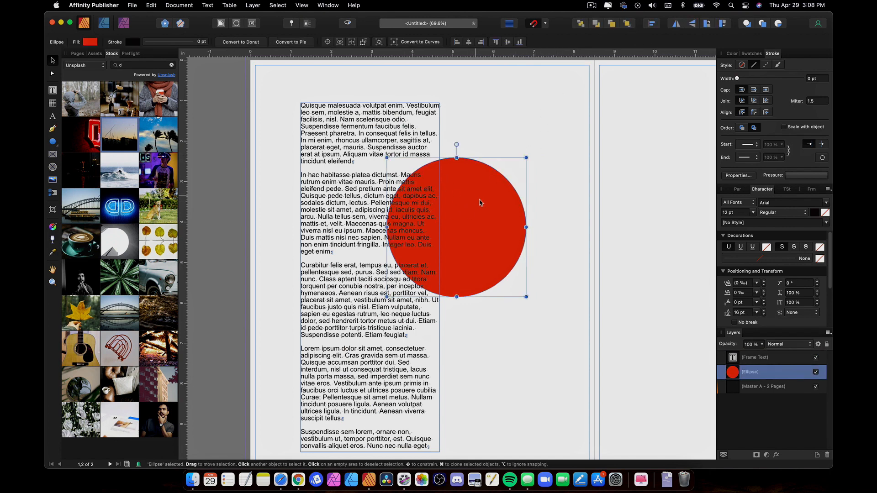
Move the red circle clear of the text and draw a second circle below it, overlapping the text column.
{"action": "left_click_drag", "start_coordinate": [475, 198], "coordinate": [543, 195]}
{"action": "left_click", "coordinate": [408, 171]}
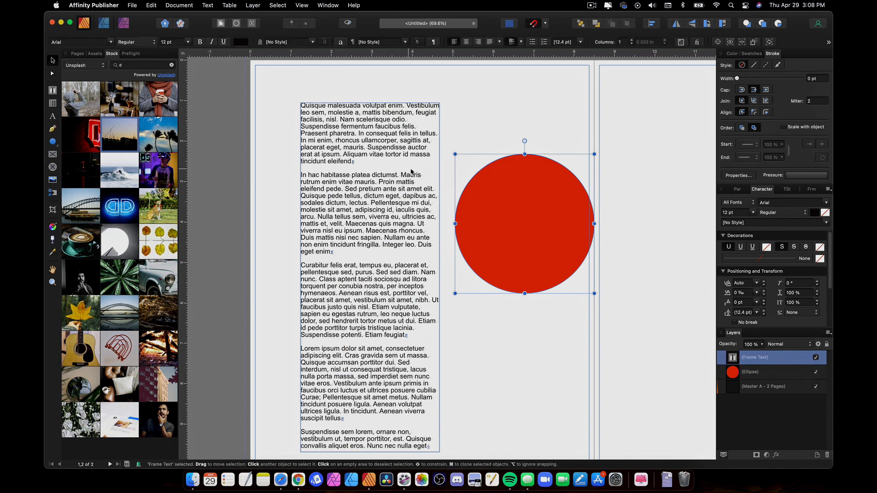
{"action": "left_click", "coordinate": [52, 142]}
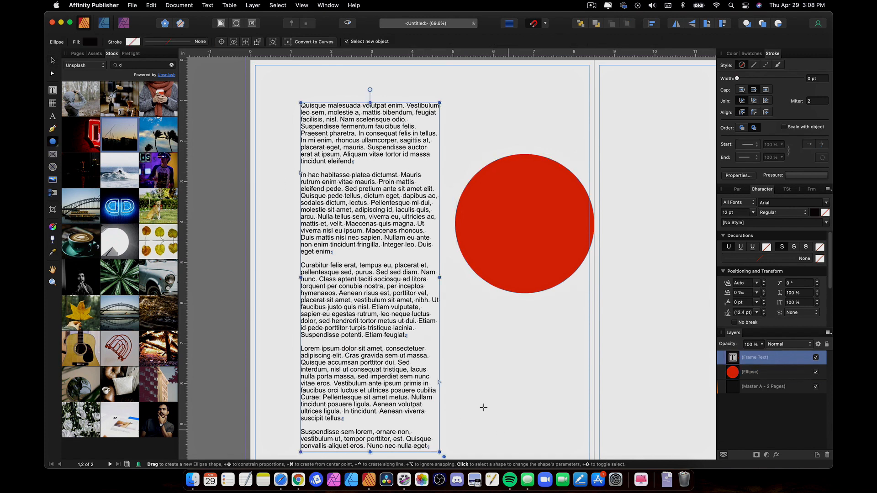
{"action": "left_click_drag", "start_coordinate": [410, 301], "coordinate": [546, 438]}
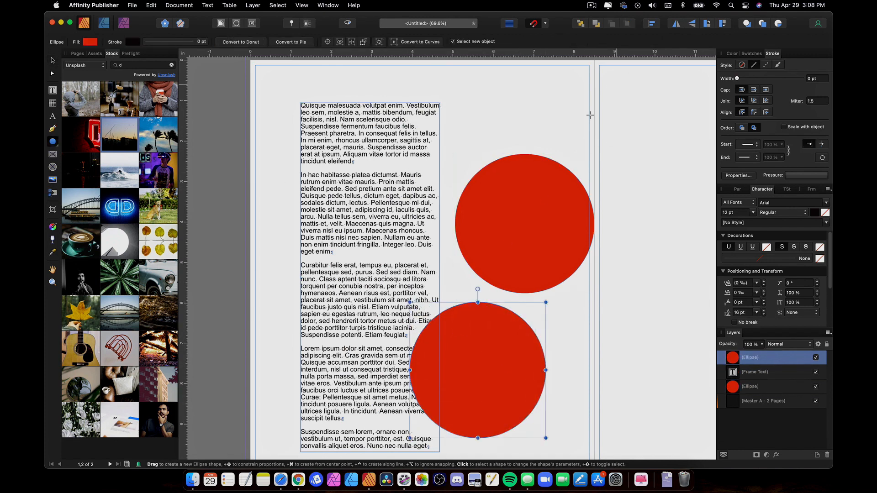
Set the new circle's stroke color to D81FA4 and its fill color to FF1FFF.
{"action": "left_click", "coordinate": [733, 54]}
{"action": "left_click_drag", "start_coordinate": [767, 86], "coordinate": [797, 86]}
{"action": "left_click", "coordinate": [778, 105]}
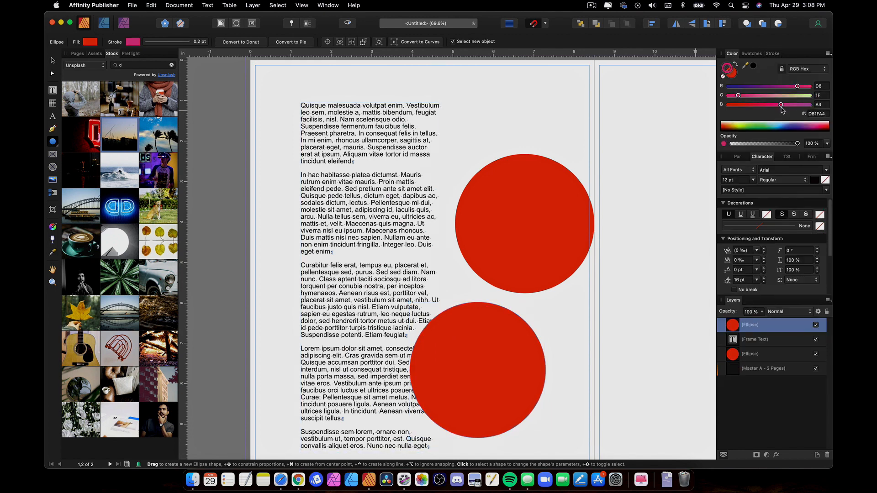
{"action": "left_click", "coordinate": [731, 74]}
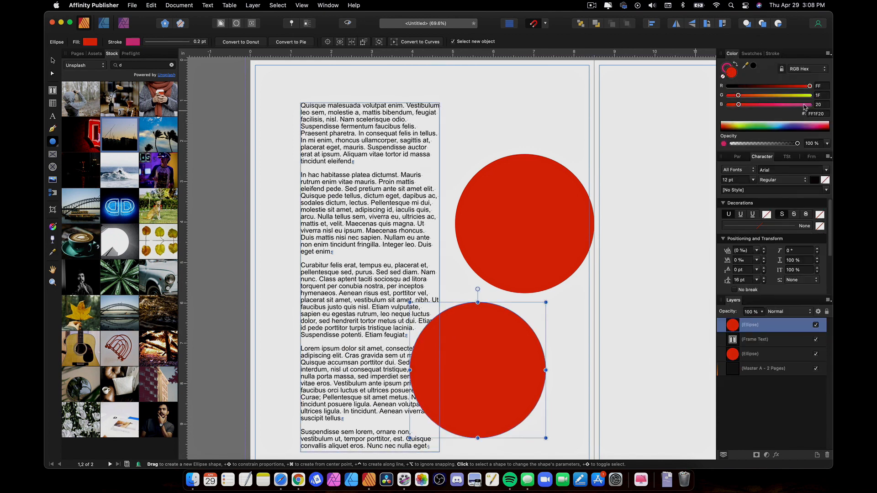
{"action": "left_click_drag", "start_coordinate": [805, 105], "coordinate": [812, 104]}
Move the magenta circle up over the red circle and shift both circles together onto the text column.
{"action": "key", "text": "v"}
{"action": "left_click_drag", "start_coordinate": [487, 304], "coordinate": [484, 187]}
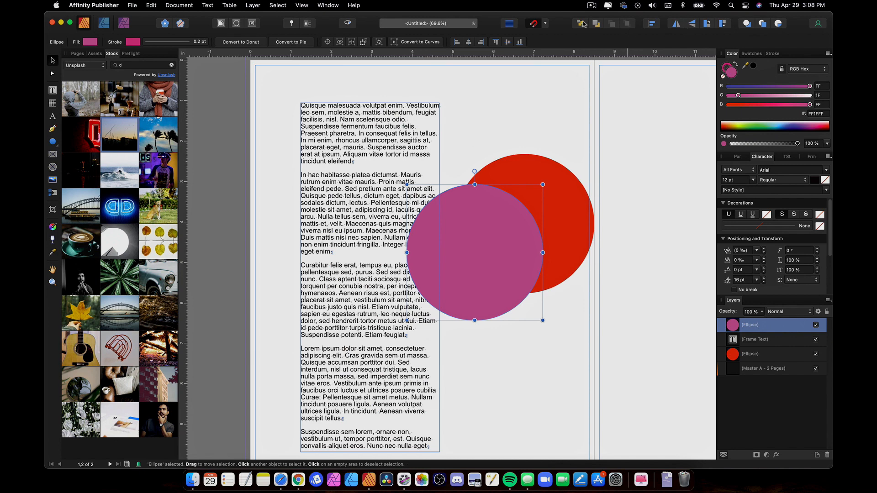
{"action": "left_click", "coordinate": [533, 176], "text": "shift"}
{"action": "key", "text": "super+a"}
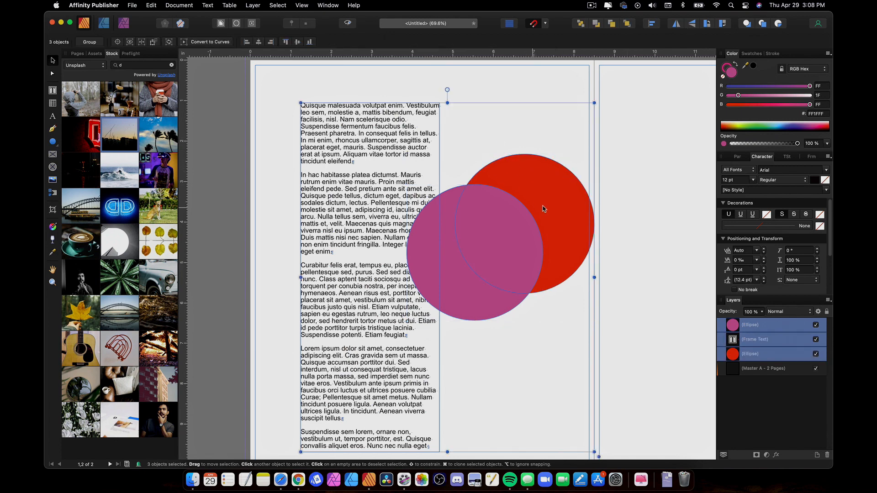
{"action": "left_click", "coordinate": [514, 147]}
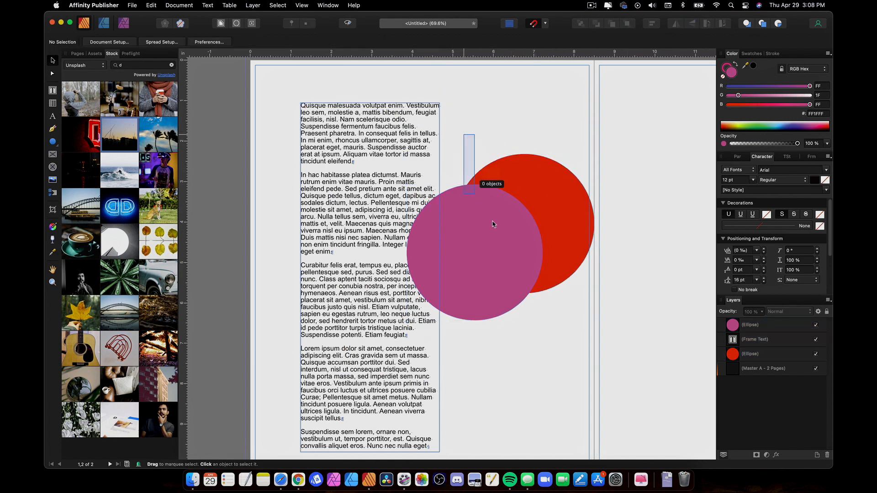
{"action": "left_click", "coordinate": [541, 202]}
{"action": "left_click", "coordinate": [495, 203], "text": "shift"}
{"action": "left_click_drag", "start_coordinate": [495, 202], "coordinate": [417, 213]}
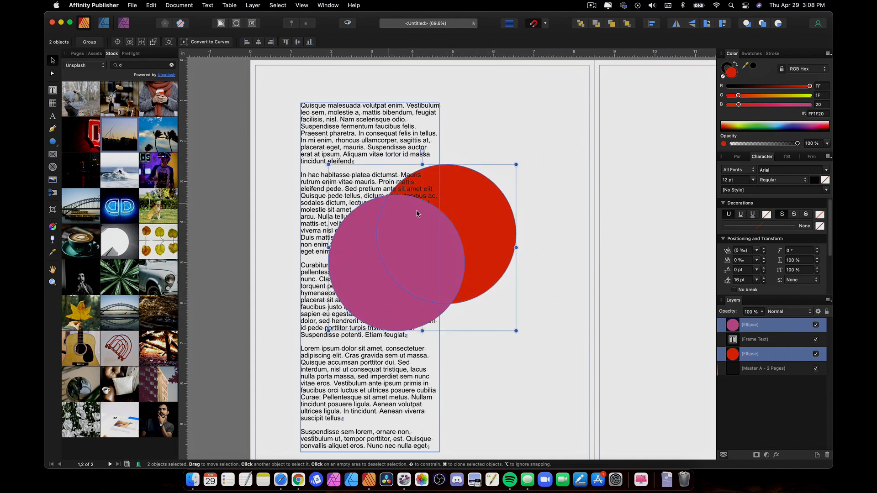
Send both circles to the back of the layer stack, followed by the text frame.
{"action": "left_click", "coordinate": [584, 24]}
{"action": "left_click", "coordinate": [545, 136]}
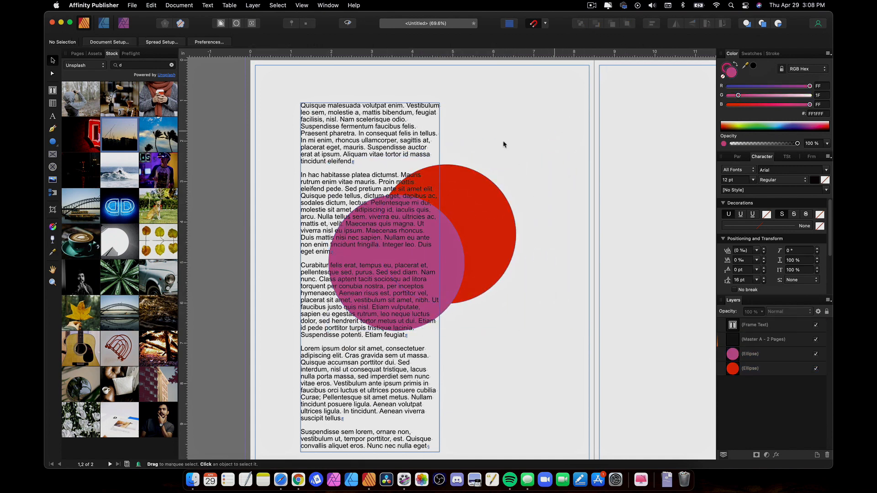
{"action": "left_click", "coordinate": [436, 258]}
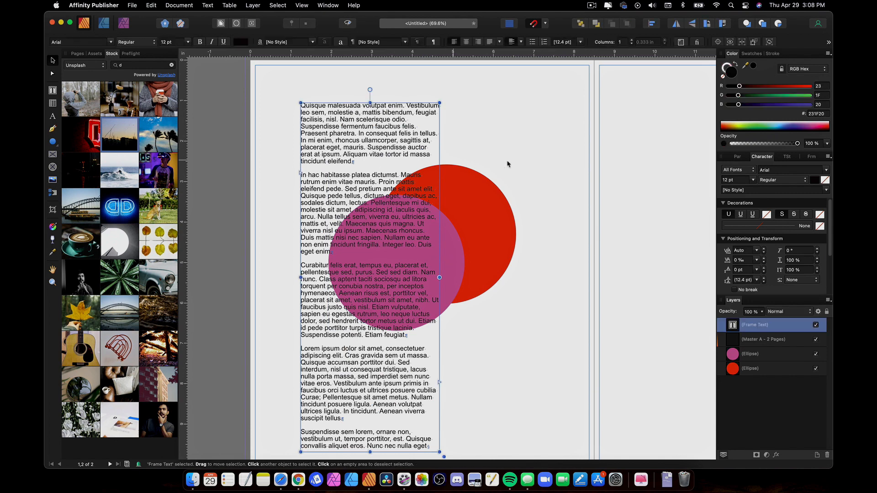
{"action": "left_click", "coordinate": [584, 23]}
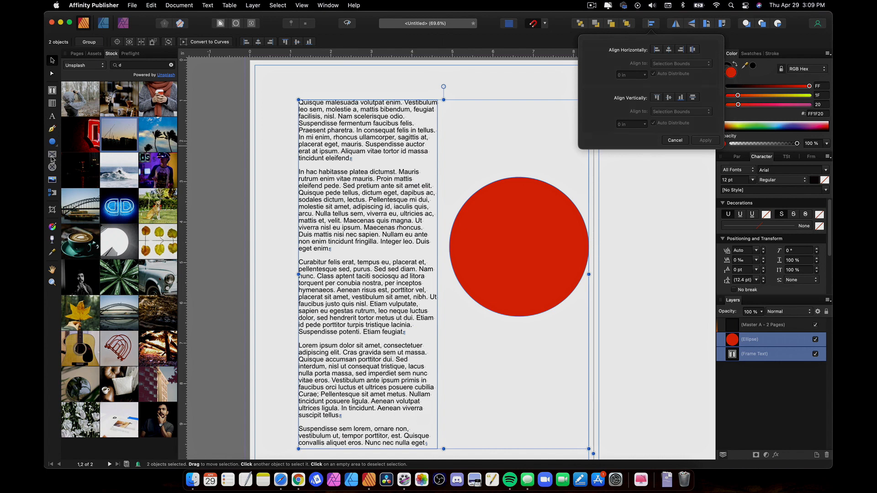
Close the alignment options and draw a magenta circle on the facing page.
{"action": "left_click", "coordinate": [56, 135]}
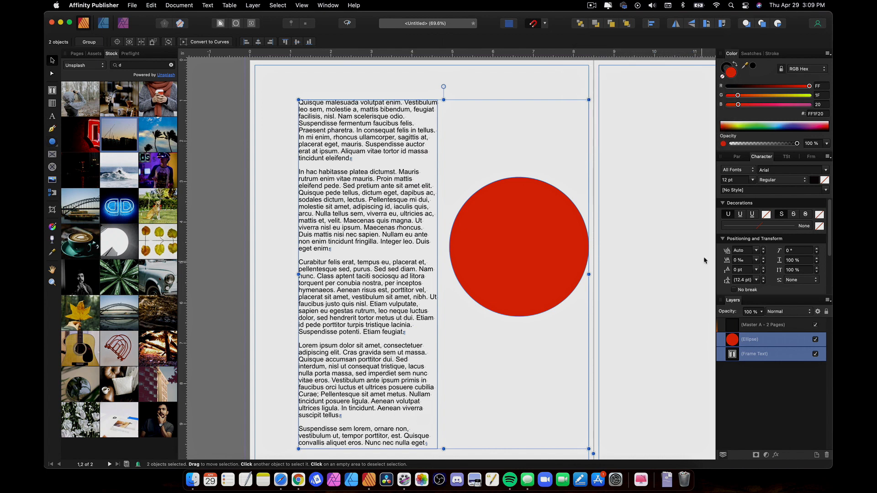
{"action": "left_click_drag", "start_coordinate": [621, 188], "coordinate": [658, 226]}
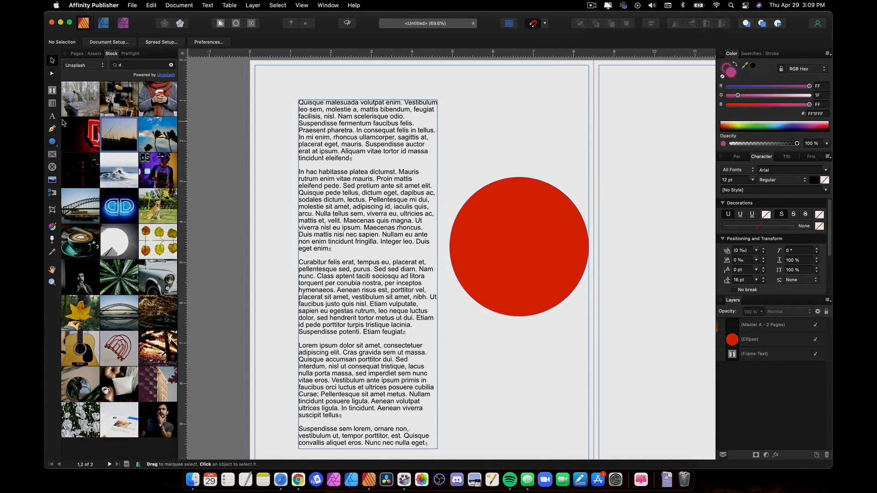
{"action": "left_click", "coordinate": [52, 143]}
{"action": "left_click_drag", "start_coordinate": [597, 176], "coordinate": [694, 298]}
{"action": "left_click", "coordinate": [52, 142]}
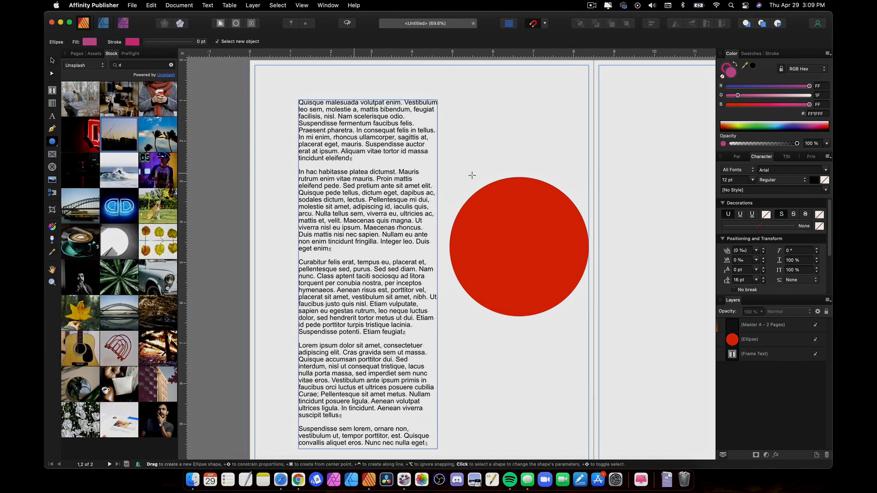
{"action": "mouse_move", "coordinate": [616, 177]}
{"action": "left_mouse_down"}
{"action": "mouse_move", "coordinate": [706, 310]}
{"action": "mouse_move", "coordinate": [710, 299]}
{"action": "left_mouse_up"}
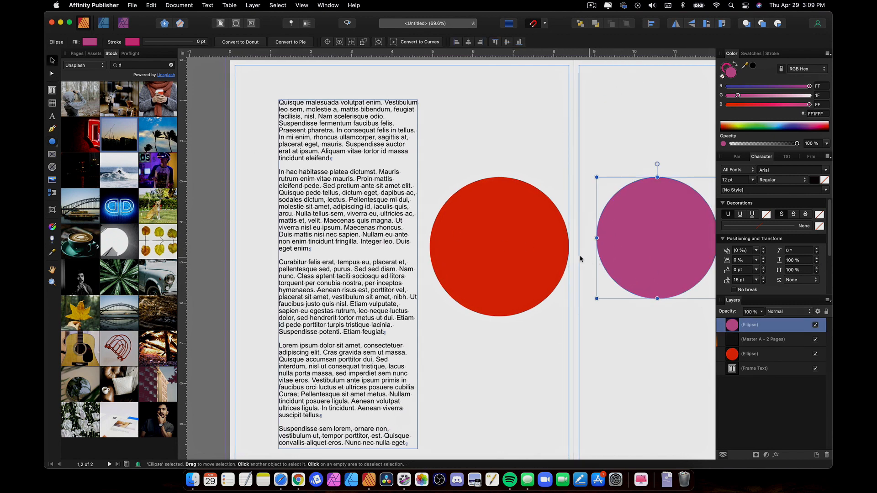
Reposition the magenta circle near the spine and space the text frame and both circles evenly in the horizontal direction.
{"action": "left_click_drag", "start_coordinate": [637, 256], "coordinate": [614, 284]}
{"action": "left_click", "coordinate": [534, 245], "text": "shift"}
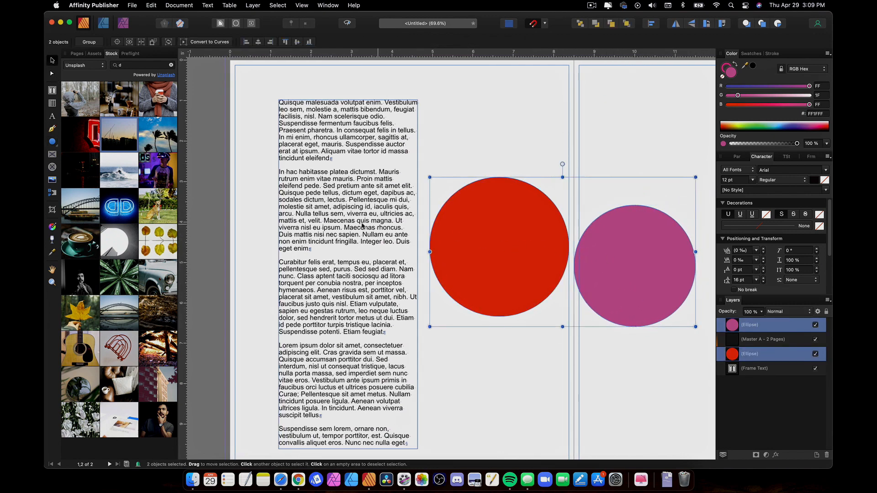
{"action": "left_click", "coordinate": [375, 225], "text": "shift"}
{"action": "left_click", "coordinate": [652, 24]}
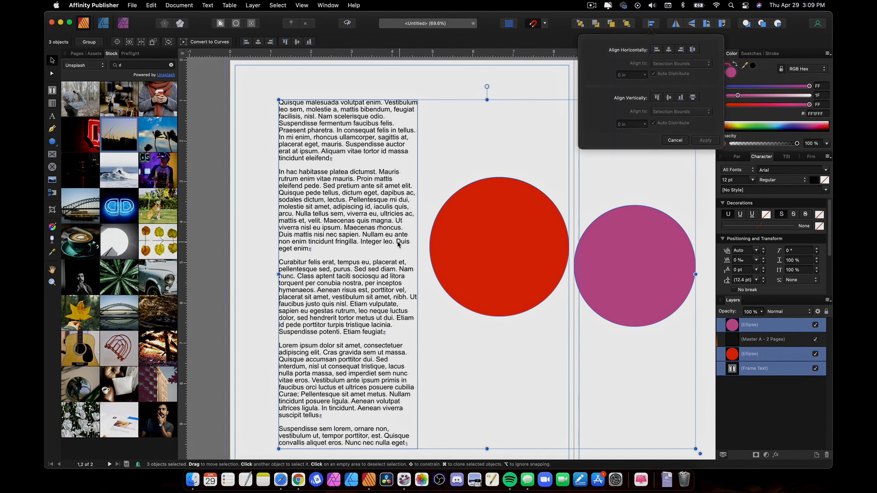
{"action": "left_click", "coordinate": [693, 50]}
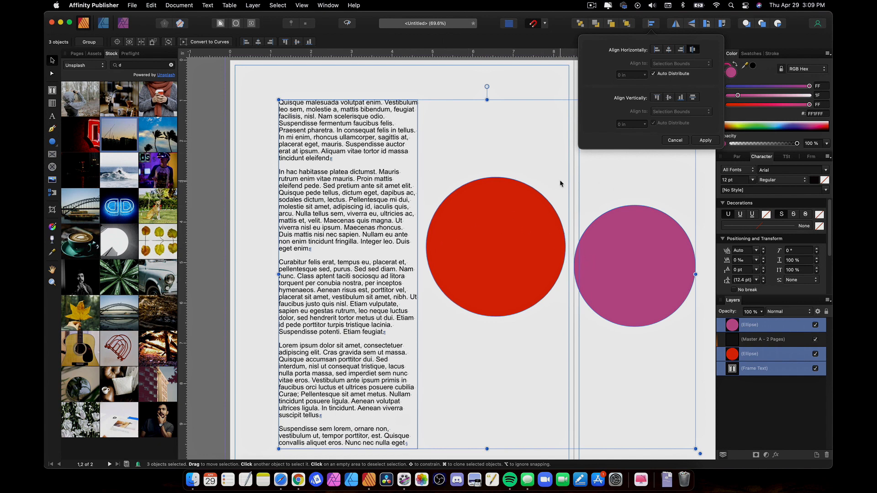
{"action": "scroll", "coordinate": [560, 182], "scroll_direction": "down", "scroll_amount": 1}
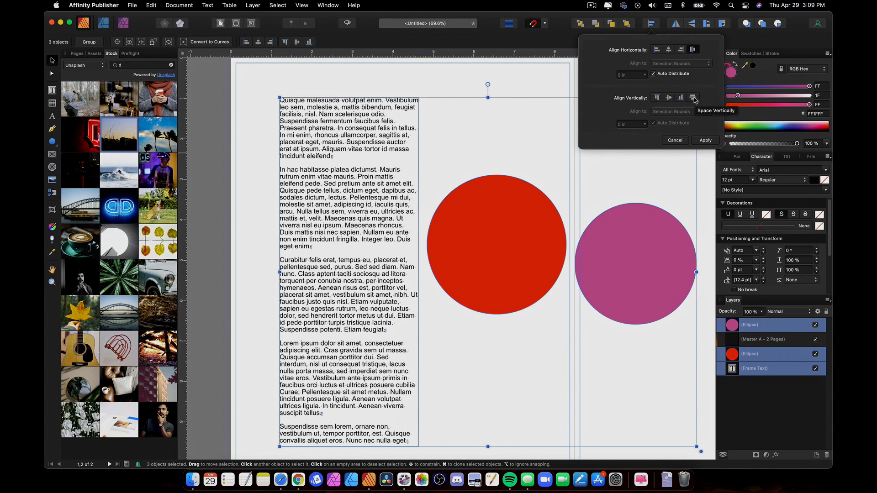
{"action": "mouse_move", "coordinate": [518, 230]}
{"action": "left_mouse_down"}
{"action": "mouse_move", "coordinate": [424, 364]}
{"action": "mouse_move", "coordinate": [510, 220]}
{"action": "left_mouse_up"}
{"action": "left_click", "coordinate": [487, 350]}
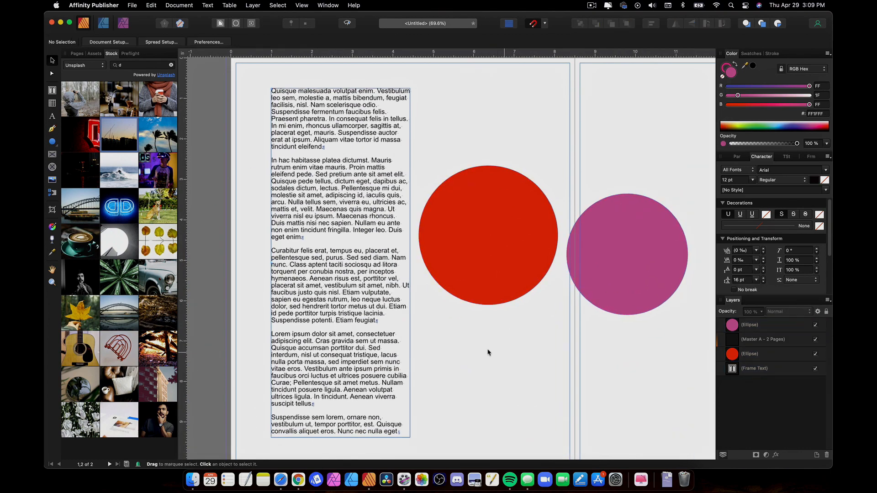
Move both circles over the edge of the text column, with the magenta one below the red one.
{"action": "left_click", "coordinate": [477, 217]}
{"action": "left_click", "coordinate": [624, 244]}
{"action": "left_click_drag", "start_coordinate": [655, 262], "coordinate": [465, 413]}
{"action": "left_click_drag", "start_coordinate": [528, 227], "coordinate": [464, 255]}
{"action": "left_click", "coordinate": [391, 152], "text": "shift"}
{"action": "left_click", "coordinate": [440, 234]}
Select the text frame and both circles and space them vertically.
{"action": "scroll", "coordinate": [521, 354], "scroll_direction": "left", "scroll_amount": 1}
{"action": "key", "text": "super+a"}
{"action": "scroll", "coordinate": [655, 274], "scroll_direction": "up", "scroll_amount": 1}
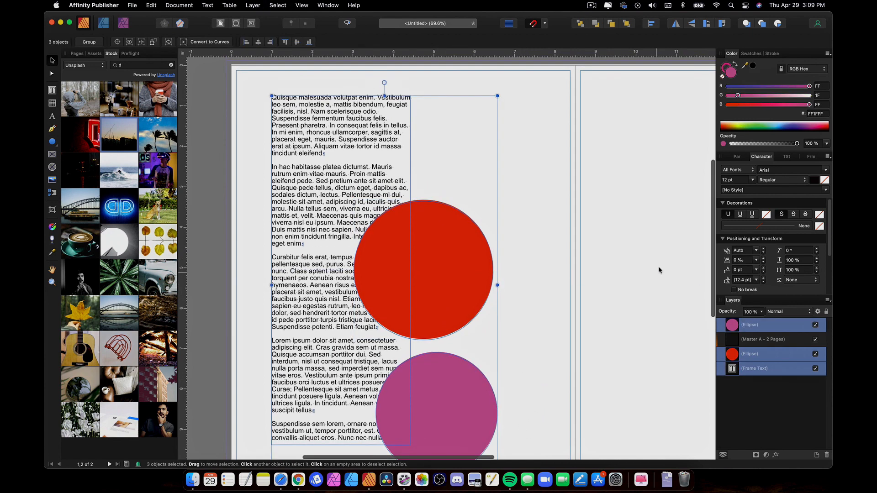
{"action": "left_click", "coordinate": [651, 24]}
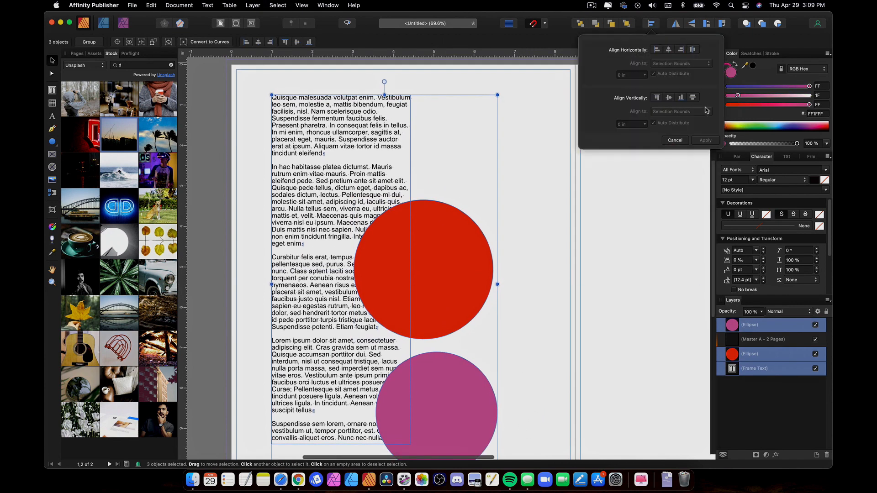
{"action": "left_click", "coordinate": [693, 97]}
{"action": "scroll", "coordinate": [518, 325], "scroll_direction": "down", "scroll_amount": 3}
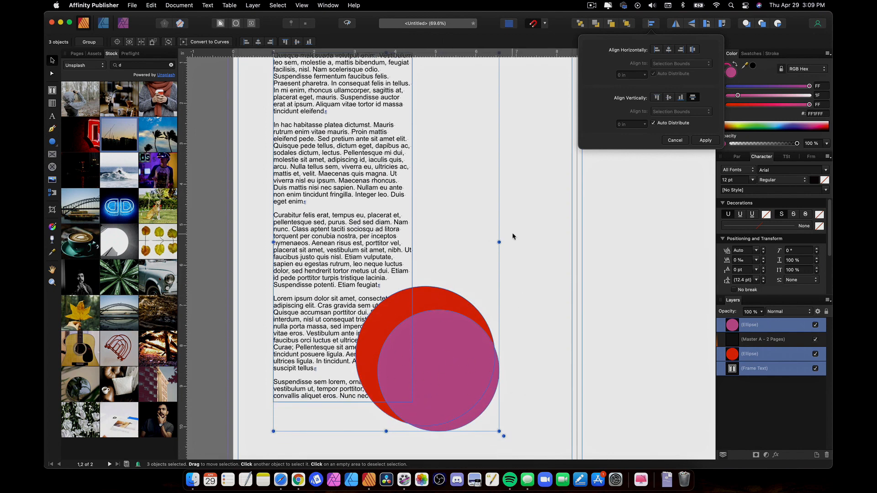
Shorten the text frame from its bottom edge so that it ends partway through the second paragraph.
{"action": "left_click", "coordinate": [363, 194]}
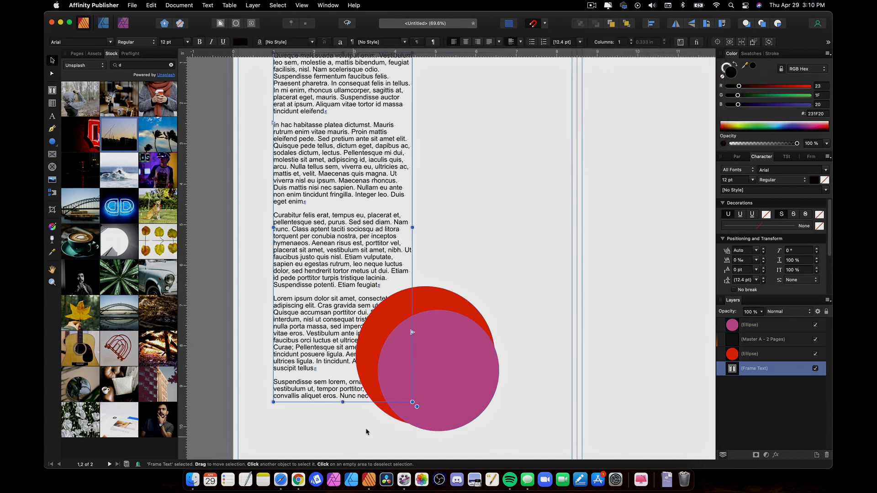
{"action": "left_click_drag", "start_coordinate": [343, 403], "coordinate": [359, 158]}
{"action": "scroll", "coordinate": [436, 288], "scroll_direction": "up", "scroll_amount": 3}
Select the text frame and both circles and space them vertically, then clear the selection.
{"action": "key", "text": "super+a"}
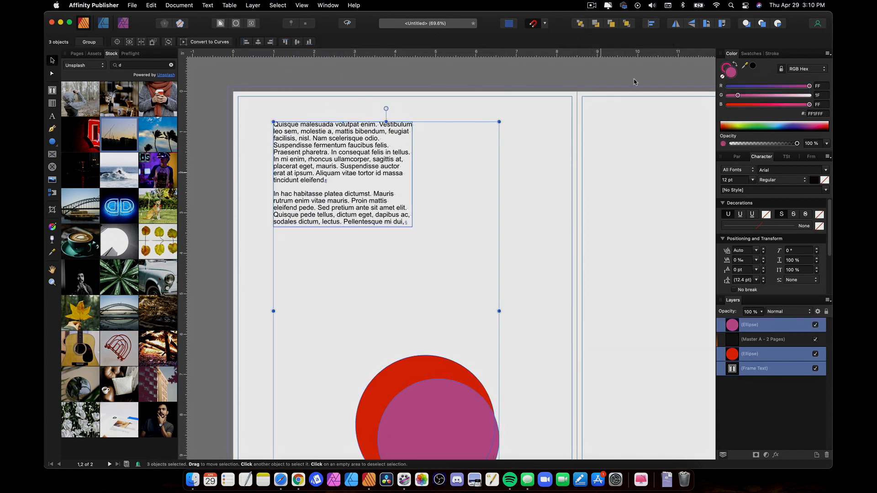
{"action": "left_click", "coordinate": [651, 23]}
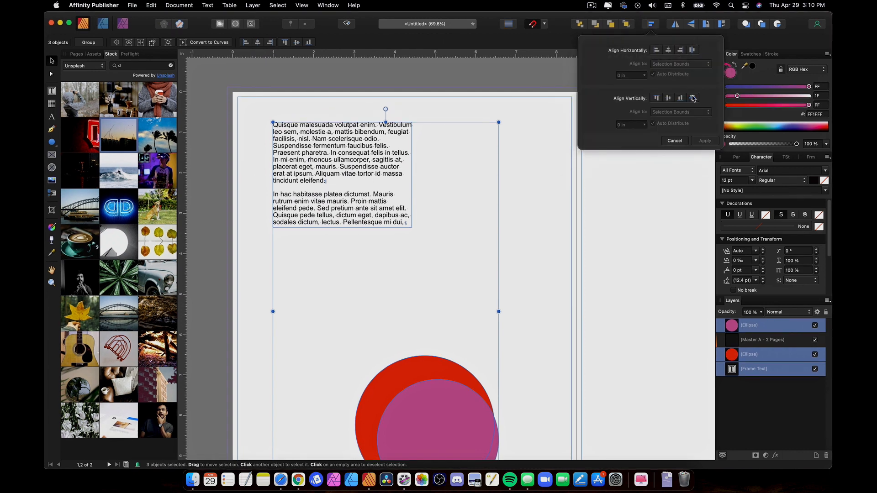
{"action": "left_click", "coordinate": [692, 98]}
{"action": "left_click", "coordinate": [572, 260]}
{"action": "scroll", "coordinate": [525, 244], "scroll_direction": "down", "scroll_amount": 2}
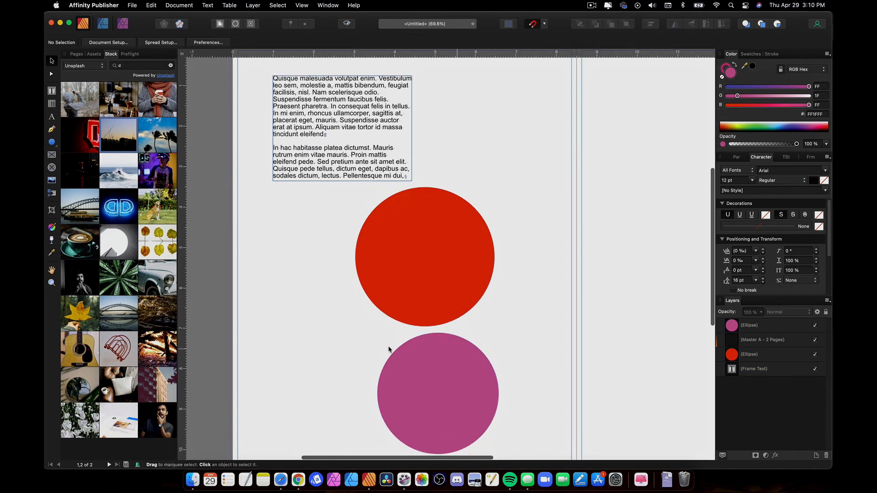
{"action": "scroll", "coordinate": [425, 212], "scroll_direction": "right", "scroll_amount": 1}
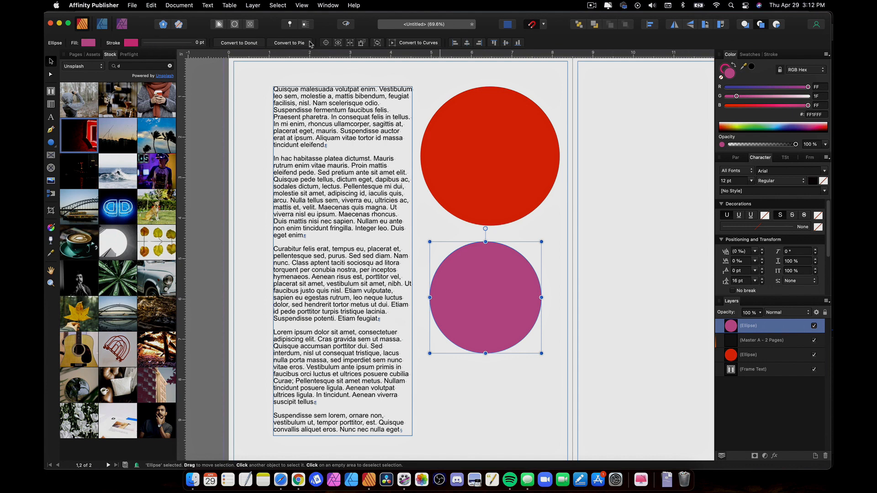
Select the red circle, the magenta circle and the text frame in turn to compare their context options.
{"action": "left_click", "coordinate": [479, 209]}
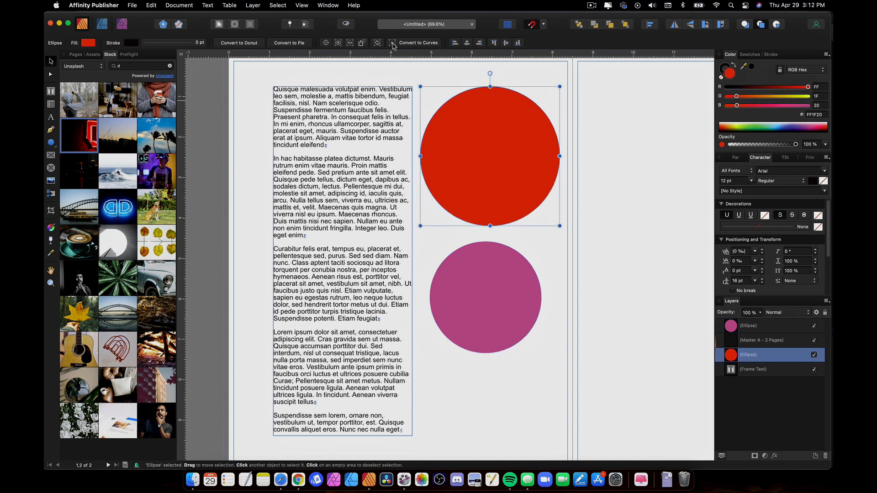
{"action": "left_click", "coordinate": [510, 330]}
{"action": "left_click", "coordinate": [363, 182]}
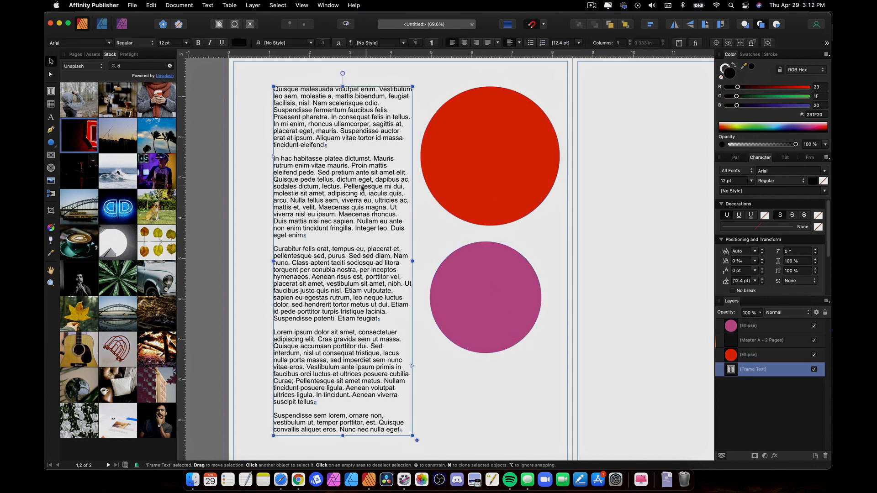
{"action": "left_click", "coordinate": [495, 150]}
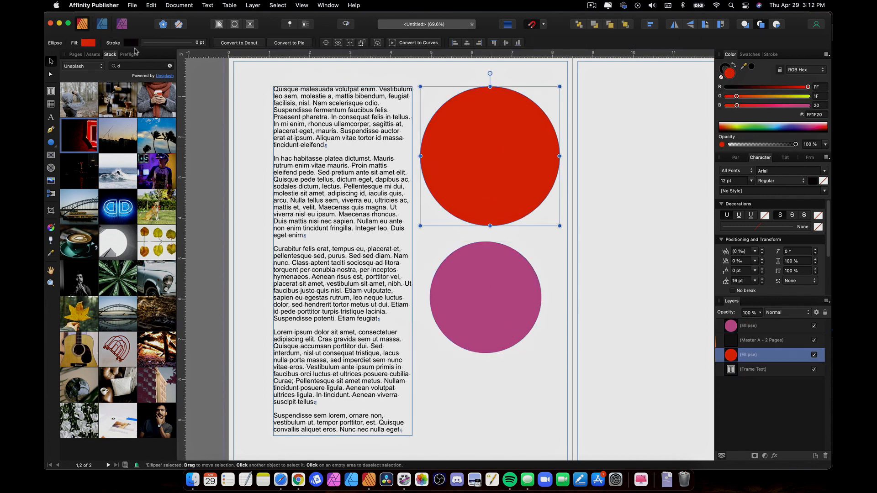
Activate the Node, frame text, table, pen, shape, picture frame and crop tools in turn to examine their context options.
{"action": "left_click", "coordinate": [51, 75]}
{"action": "left_click", "coordinate": [51, 91]}
{"action": "left_click", "coordinate": [52, 105]}
{"action": "left_click", "coordinate": [51, 131]}
{"action": "left_click", "coordinate": [51, 144]}
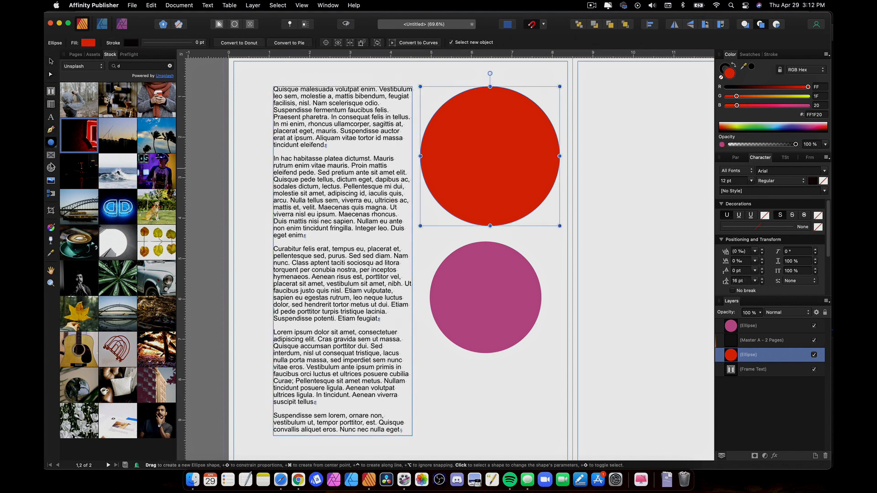
{"action": "left_click", "coordinate": [51, 168]}
{"action": "left_click", "coordinate": [51, 211]}
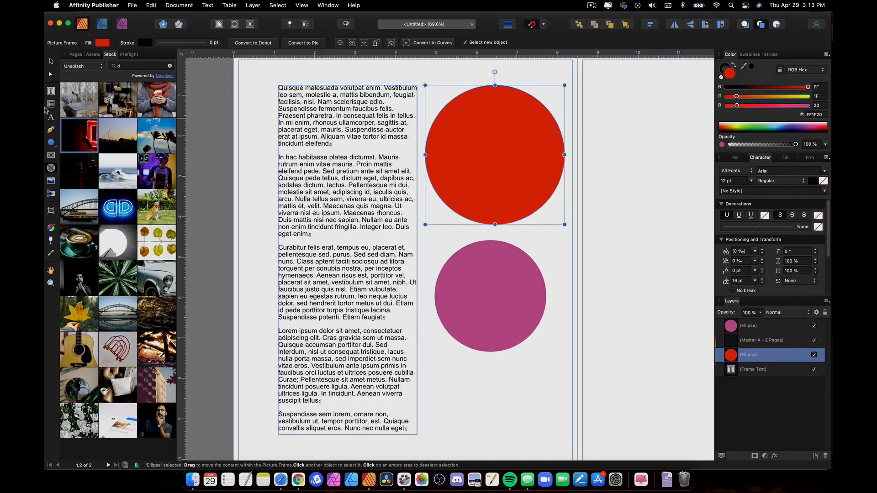
Move the red circle slightly closer to the text column with the Move Tool, then switch to the Node Tool.
{"action": "left_click", "coordinate": [50, 61]}
{"action": "left_click_drag", "start_coordinate": [478, 144], "coordinate": [466, 150]}
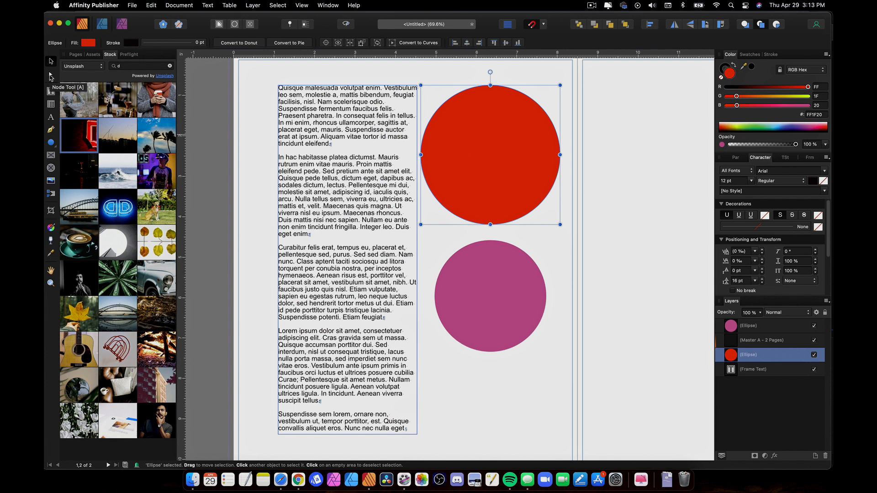
{"action": "left_click", "coordinate": [51, 76]}
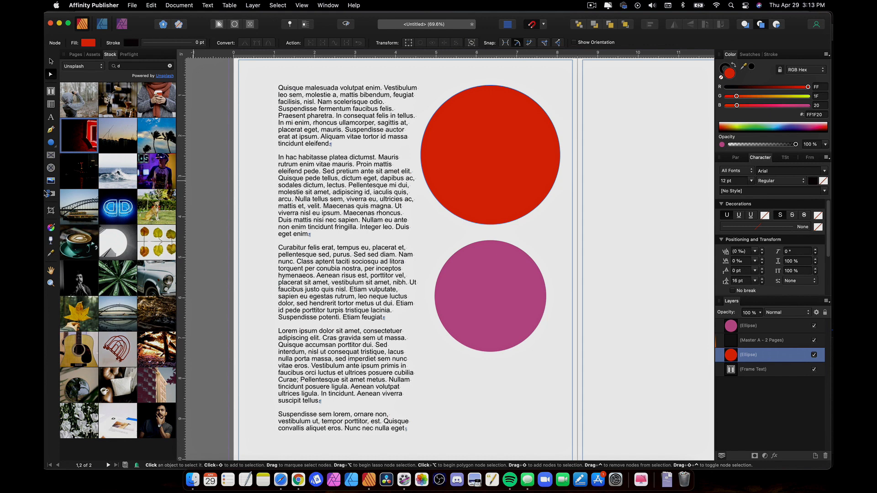
Draw a closed six-node red polygon with the Pen Tool, overlapping the lower part of the magenta circle.
{"action": "key", "text": "p"}
{"action": "left_click", "coordinate": [439, 336]}
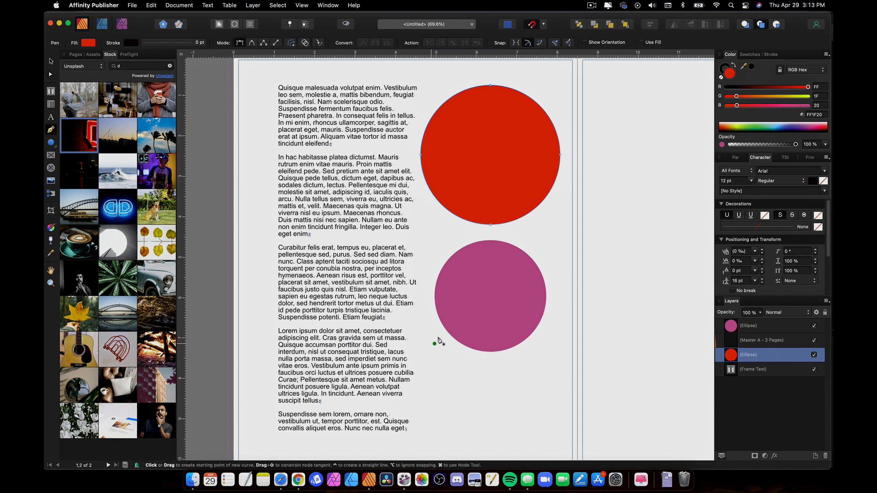
{"action": "left_click", "coordinate": [568, 315]}
{"action": "left_click", "coordinate": [593, 374]}
{"action": "left_click", "coordinate": [514, 413]}
{"action": "left_click", "coordinate": [452, 410]}
{"action": "left_click", "coordinate": [450, 382]}
{"action": "left_click", "coordinate": [438, 337]}
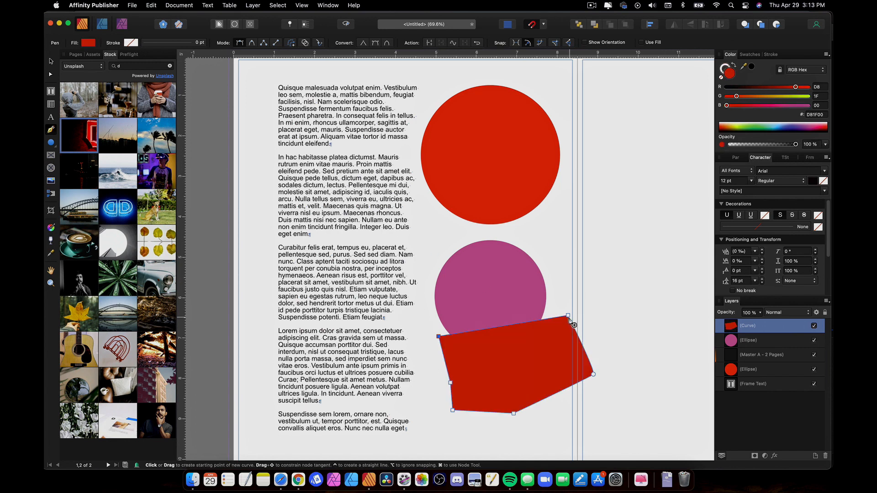
Reshape the red polygon with the Node Tool by raising its upper corner and its outermost corner near the spine.
{"action": "key", "text": "a"}
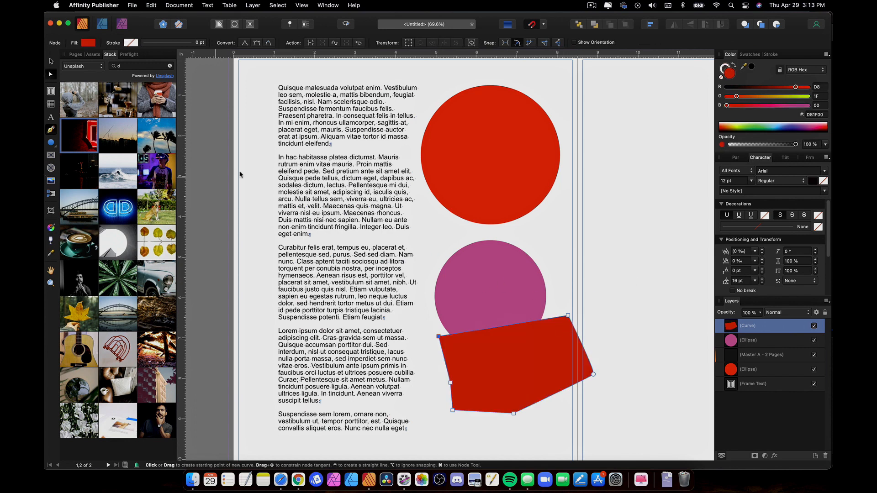
{"action": "left_click_drag", "start_coordinate": [568, 315], "coordinate": [582, 260]}
{"action": "left_click_drag", "start_coordinate": [596, 375], "coordinate": [671, 382]}
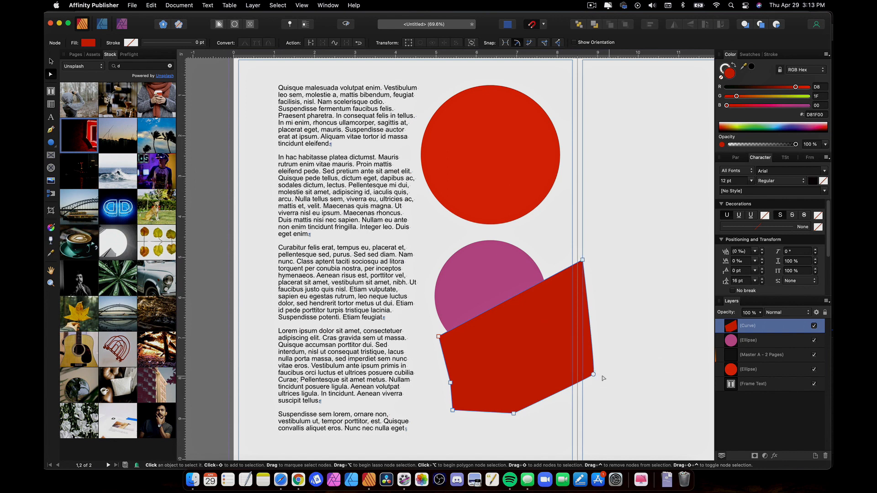
{"action": "mouse_move", "coordinate": [594, 374]}
{"action": "left_mouse_down"}
{"action": "mouse_move", "coordinate": [528, 374]}
{"action": "mouse_move", "coordinate": [571, 362]}
{"action": "mouse_move", "coordinate": [567, 348]}
{"action": "left_mouse_up"}
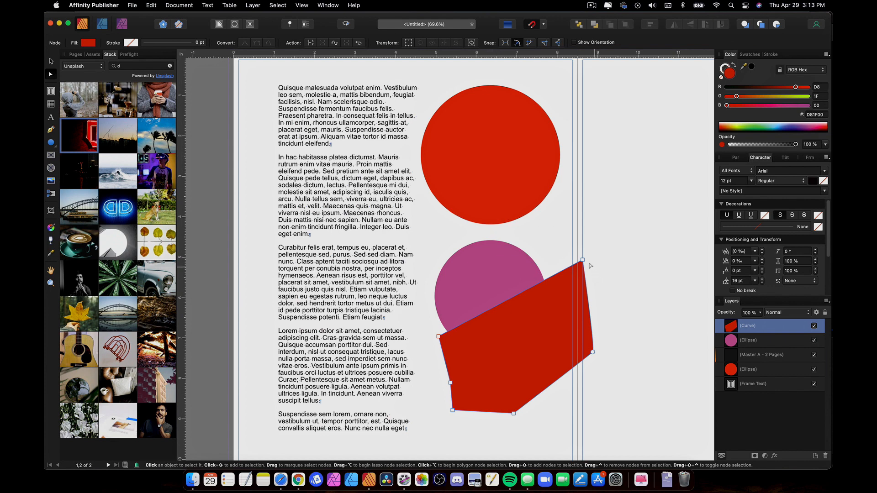
{"action": "left_click_drag", "start_coordinate": [583, 259], "coordinate": [552, 260]}
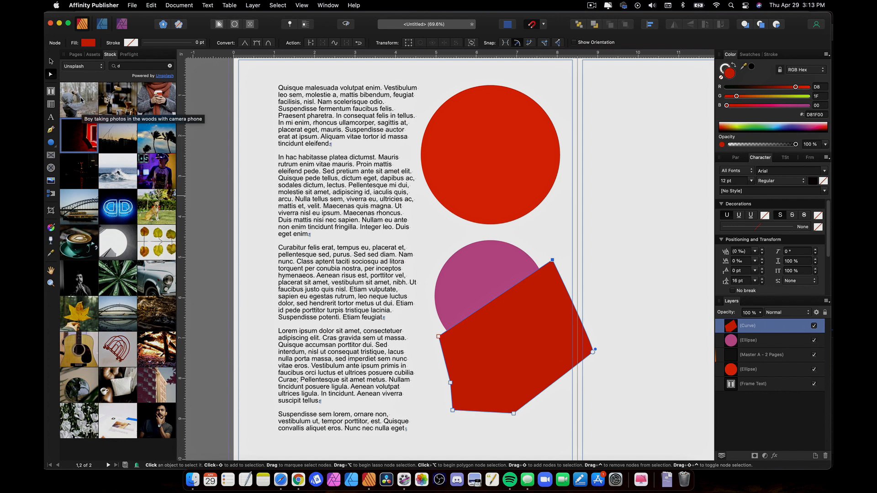
{"action": "key", "text": "v"}
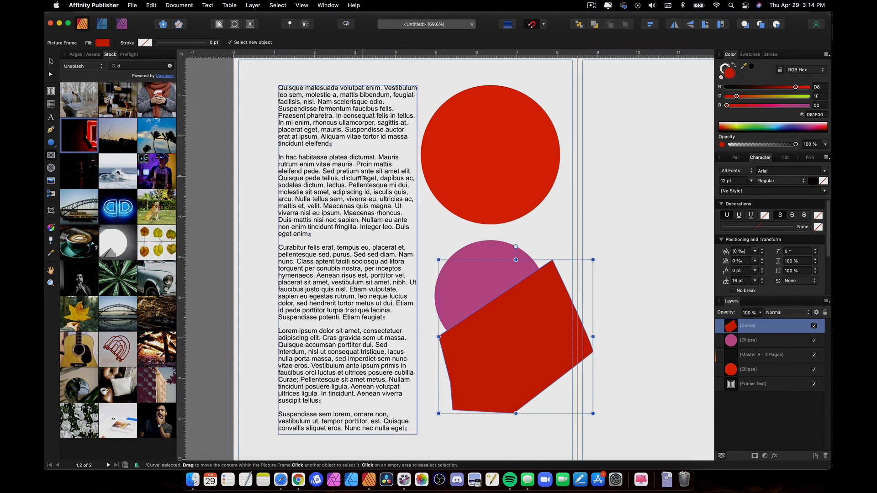
Draw a rectangular picture frame on the upper part of the facing page and try the Node Tool on its corner.
{"action": "scroll", "coordinate": [551, 162], "scroll_direction": "right", "scroll_amount": 5}
{"action": "left_click_drag", "start_coordinate": [474, 120], "coordinate": [647, 264]}
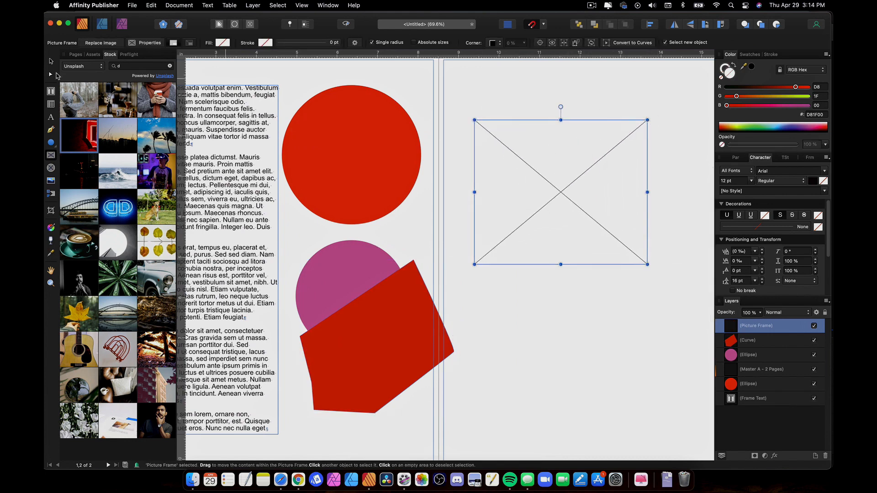
{"action": "key", "text": "a"}
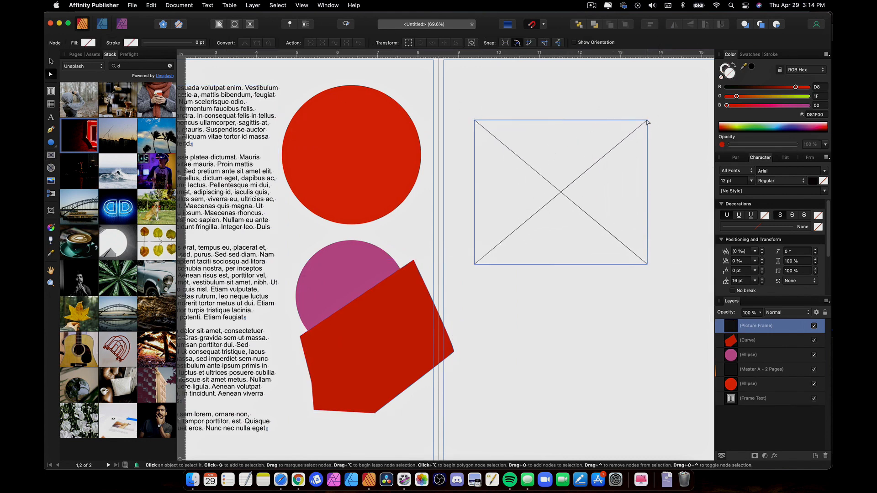
{"action": "key", "text": "v"}
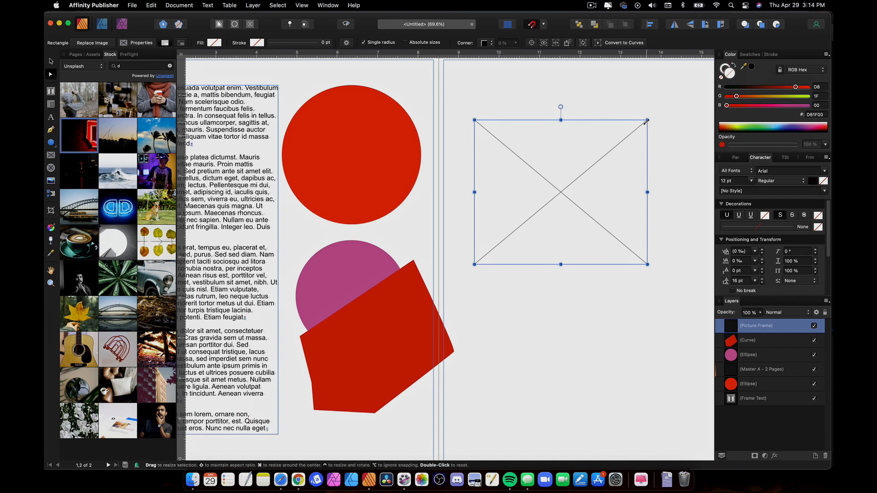
{"action": "left_click", "coordinate": [648, 113]}
{"action": "left_click", "coordinate": [640, 125]}
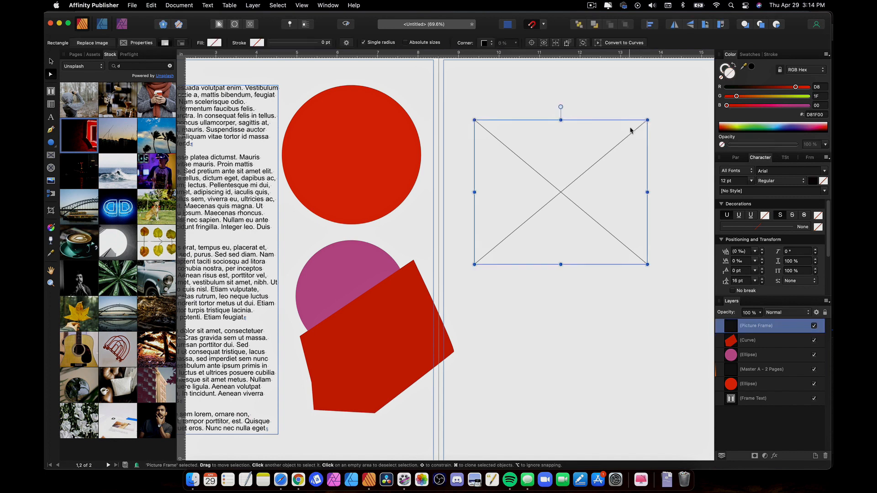
Draw an elliptical picture frame below the rectangular one and try the Node Tool on its outline.
{"action": "left_click", "coordinate": [54, 158]}
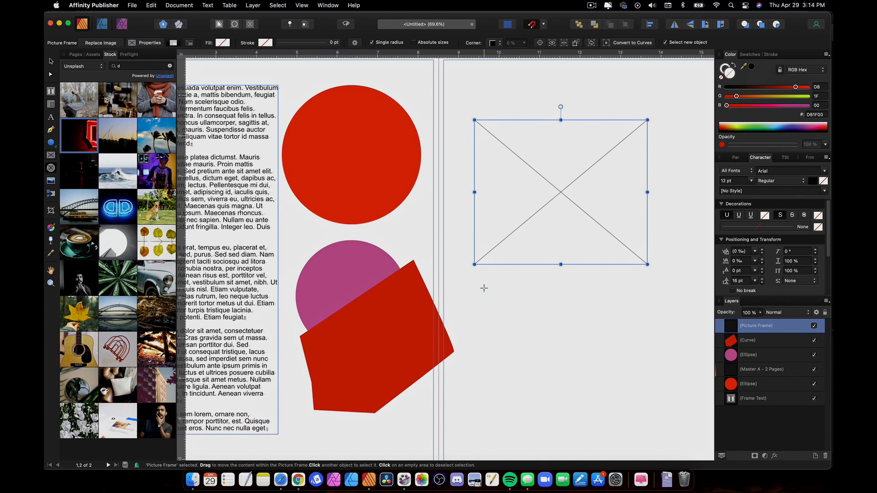
{"action": "left_click_drag", "start_coordinate": [493, 293], "coordinate": [671, 439]}
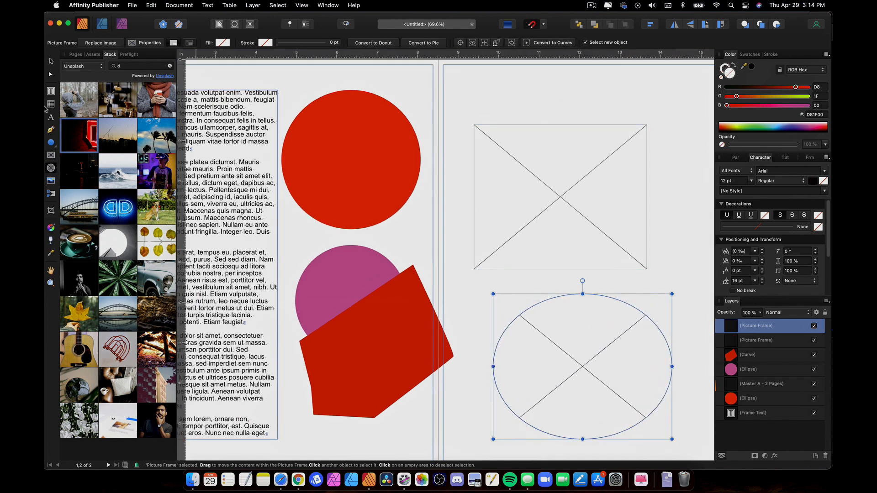
{"action": "left_click", "coordinate": [51, 75]}
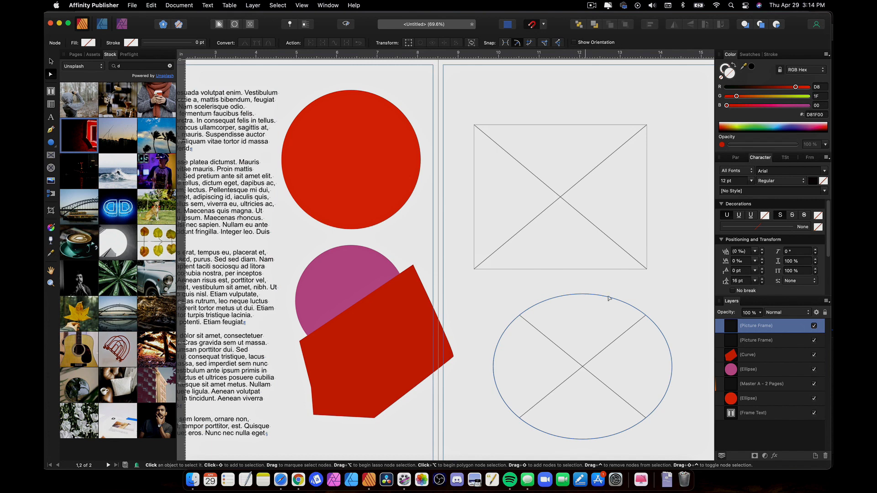
{"action": "left_click", "coordinate": [605, 302]}
{"action": "left_click", "coordinate": [593, 317]}
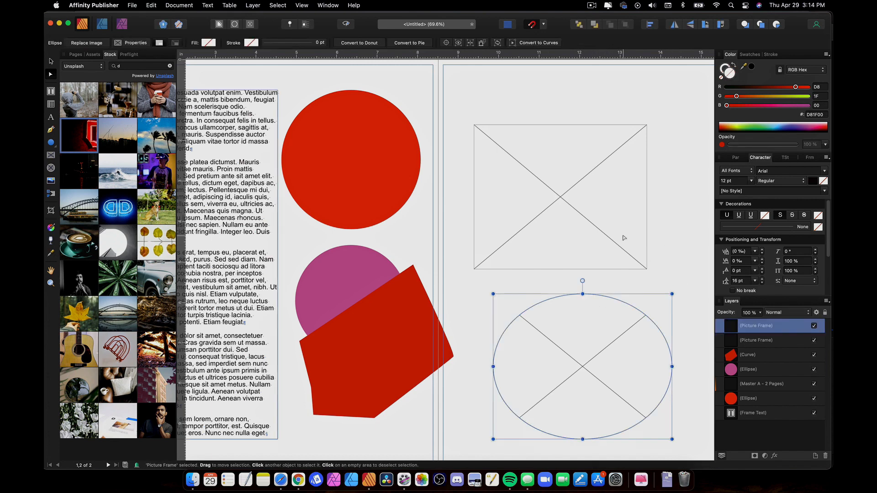
Delete both picture frames from the facing page.
{"action": "left_click", "coordinate": [604, 235], "text": "shift"}
{"action": "key", "text": "Delete"}
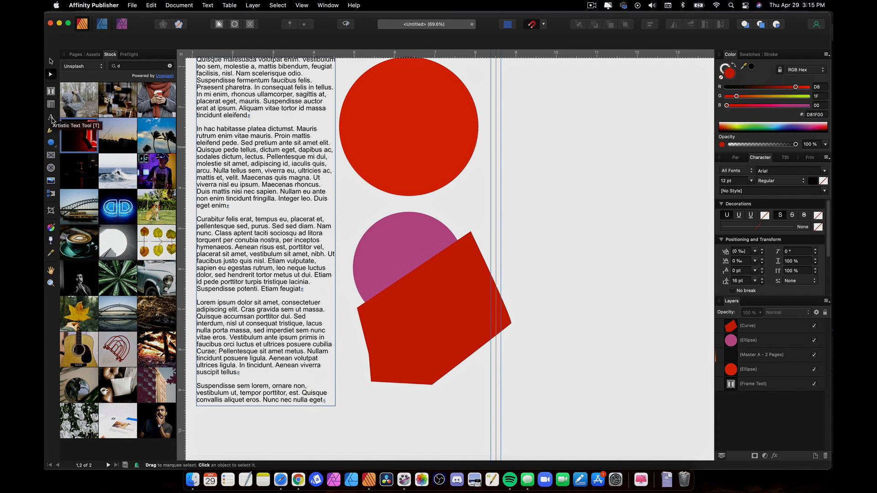
Start a large artistic text object of 146.6 pt on the facing page and hide the special characters.
{"action": "left_click", "coordinate": [52, 118]}
{"action": "left_click_drag", "start_coordinate": [526, 105], "coordinate": [605, 164]}
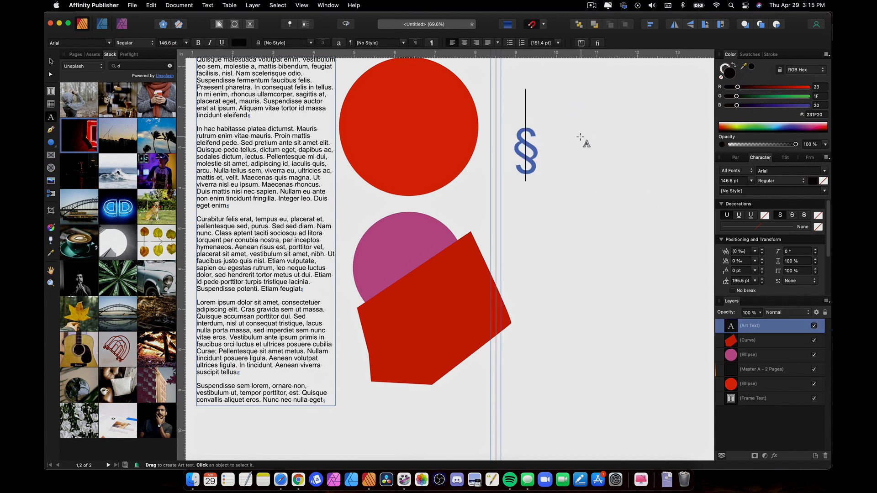
{"action": "left_click", "coordinate": [209, 5]}
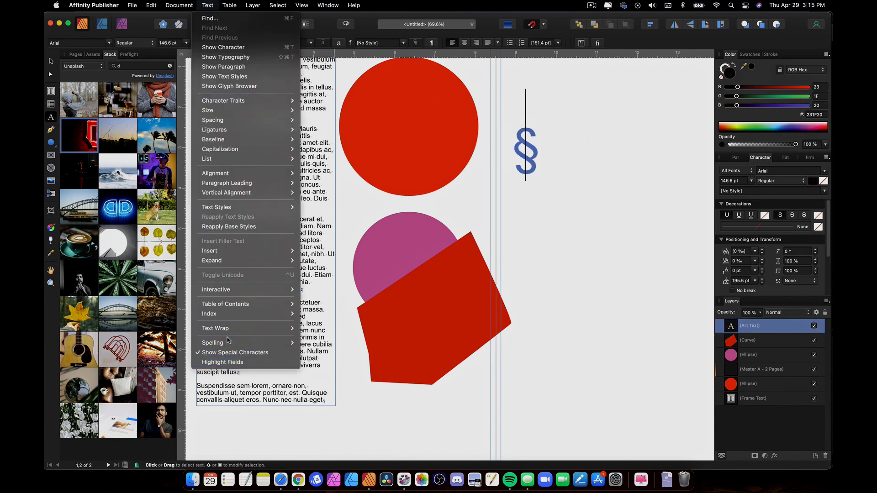
{"action": "left_click", "coordinate": [246, 352]}
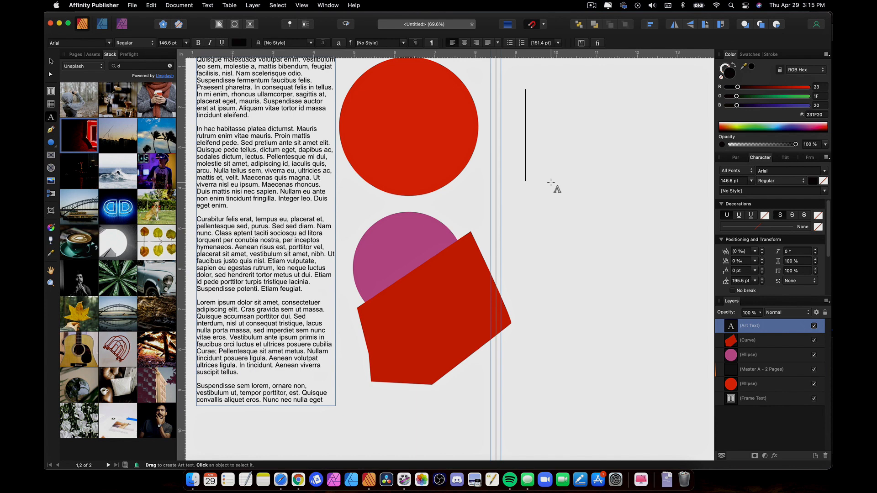
Enter "text" in the artistic text object and return to the Move Tool.
{"action": "type", "text": "test"}
{"action": "key", "text": "BackSpace"}
{"action": "key", "text": "BackSpace"}
{"action": "type", "text": "xt"}
{"action": "key", "text": "Escape"}
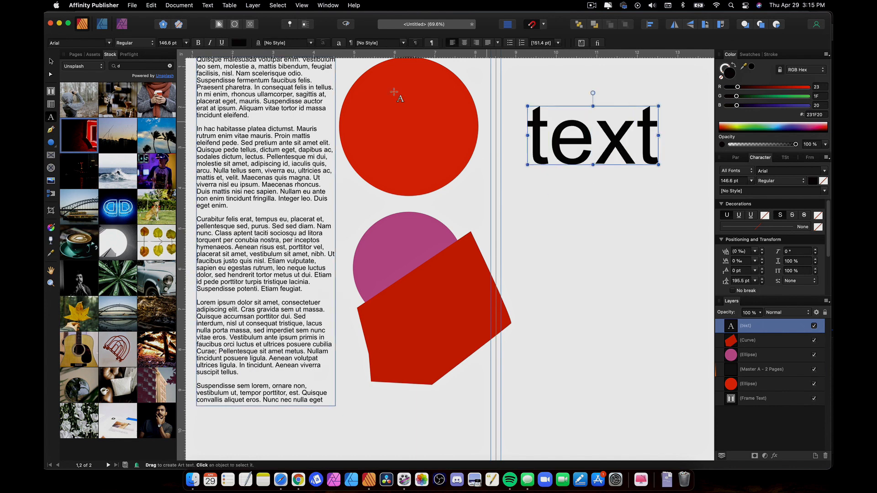
{"action": "left_click", "coordinate": [51, 62]}
Draw a table of two columns and 20 rows below the artistic text on the facing page with the Table Tool.
{"action": "scroll", "coordinate": [546, 142], "scroll_direction": "right", "scroll_amount": 5}
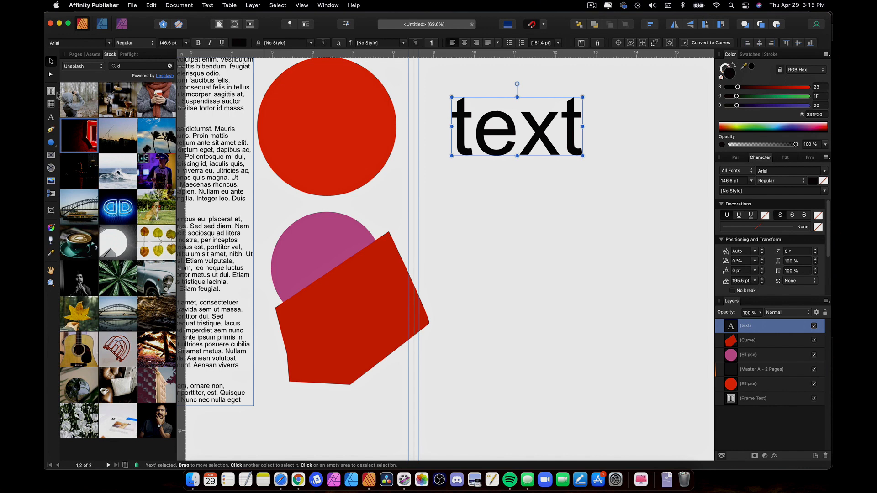
{"action": "scroll", "coordinate": [224, 147], "scroll_direction": "left", "scroll_amount": 10}
{"action": "scroll", "coordinate": [230, 153], "scroll_direction": "up", "scroll_amount": 5}
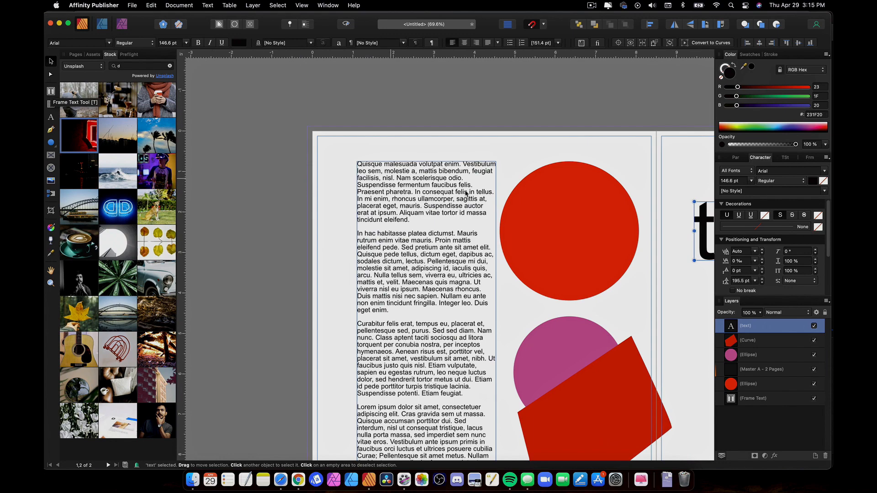
{"action": "scroll", "coordinate": [439, 188], "scroll_direction": "right", "scroll_amount": 4}
{"action": "left_click", "coordinate": [51, 104]}
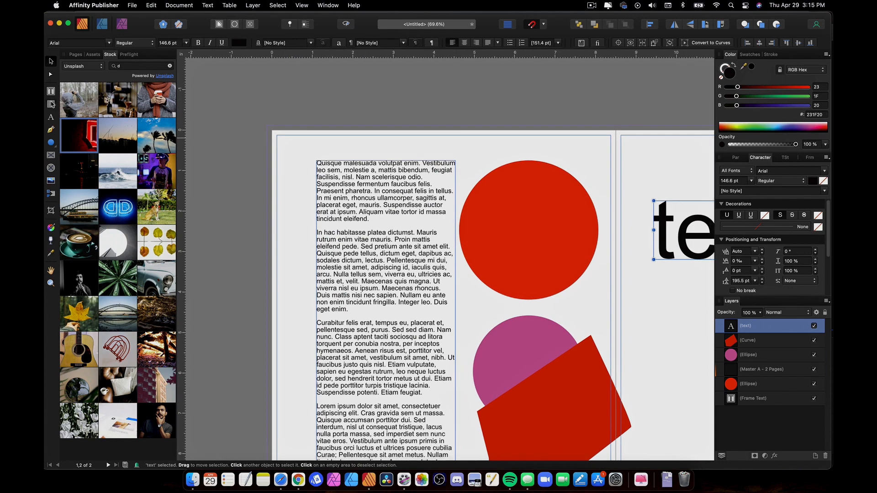
{"action": "scroll", "coordinate": [325, 132], "scroll_direction": "right", "scroll_amount": 6}
{"action": "scroll", "coordinate": [325, 133], "scroll_direction": "down", "scroll_amount": 3}
{"action": "left_click_drag", "start_coordinate": [502, 211], "coordinate": [608, 360]}
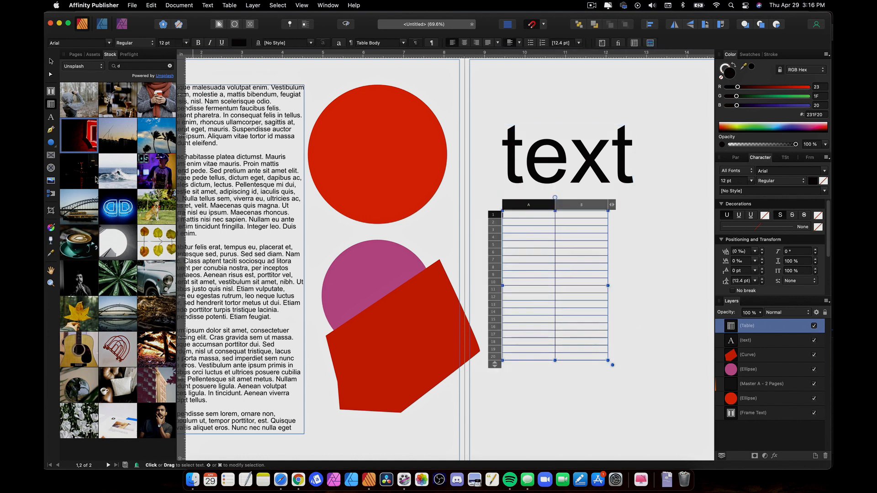
Draw a second table with three columns and three rows beside the first one and resize it.
{"action": "left_click", "coordinate": [51, 104]}
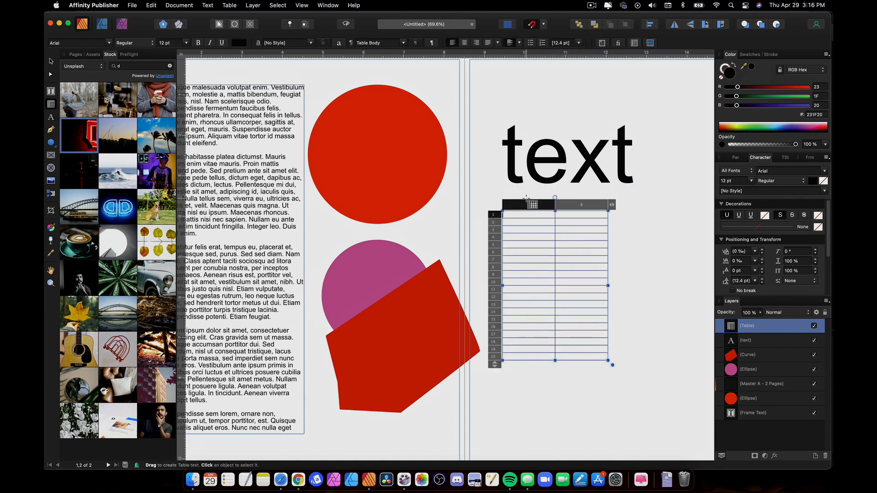
{"action": "left_click_drag", "start_coordinate": [623, 212], "coordinate": [680, 276]}
{"action": "left_click_drag", "start_coordinate": [714, 277], "coordinate": [521, 351]}
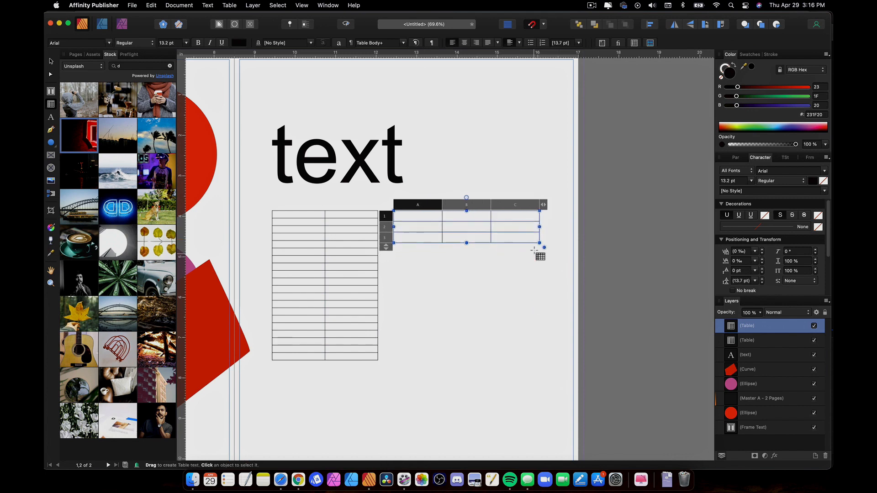
{"action": "left_click_drag", "start_coordinate": [539, 243], "coordinate": [555, 356]}
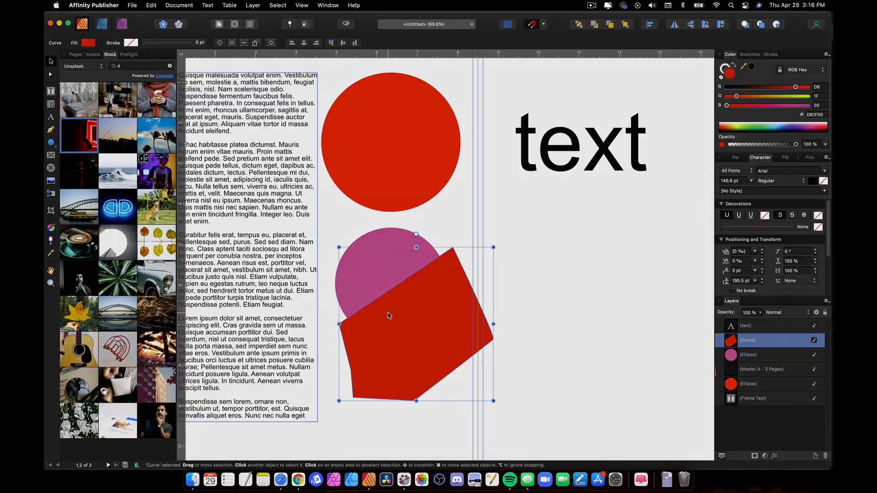
Delete the red polygon and the large "text" object from the spread.
{"action": "key", "text": "Delete"}
{"action": "left_click", "coordinate": [558, 167]}
{"action": "key", "text": "Delete"}
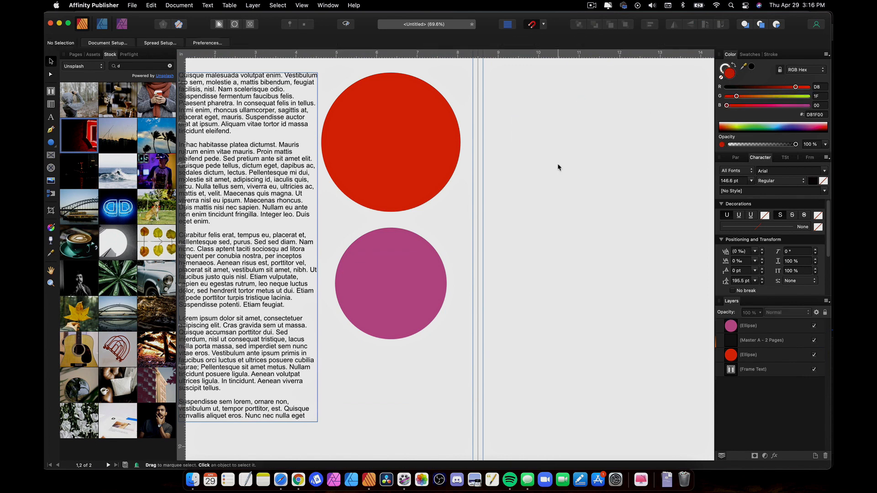
{"action": "scroll", "coordinate": [418, 203], "scroll_direction": "left", "scroll_amount": 2}
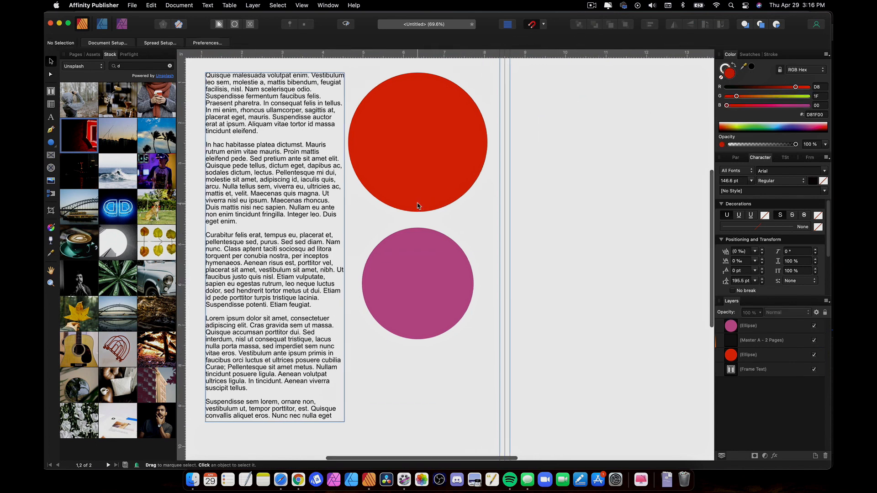
Draw a curved path on the empty facing page with the Pen Tool.
{"action": "left_click", "coordinate": [51, 130]}
{"action": "left_click", "coordinate": [565, 156]}
{"action": "left_click_drag", "start_coordinate": [514, 212], "coordinate": [675, 307]}
{"action": "left_click_drag", "start_coordinate": [681, 265], "coordinate": [683, 243]}
{"action": "left_click_drag", "start_coordinate": [665, 180], "coordinate": [639, 145]}
{"action": "left_click_drag", "start_coordinate": [629, 148], "coordinate": [625, 148]}
{"action": "left_click_drag", "start_coordinate": [564, 156], "coordinate": [572, 166]}
{"action": "scroll", "coordinate": [574, 130], "scroll_direction": "down", "scroll_amount": 1}
Draw a closed, straight-sided outline near the upper edge of the facing page with the Pen Tool.
{"action": "left_click", "coordinate": [572, 60]}
{"action": "left_click", "coordinate": [574, 107]}
{"action": "left_click", "coordinate": [688, 112]}
{"action": "scroll", "coordinate": [674, 140], "scroll_direction": "up", "scroll_amount": 3}
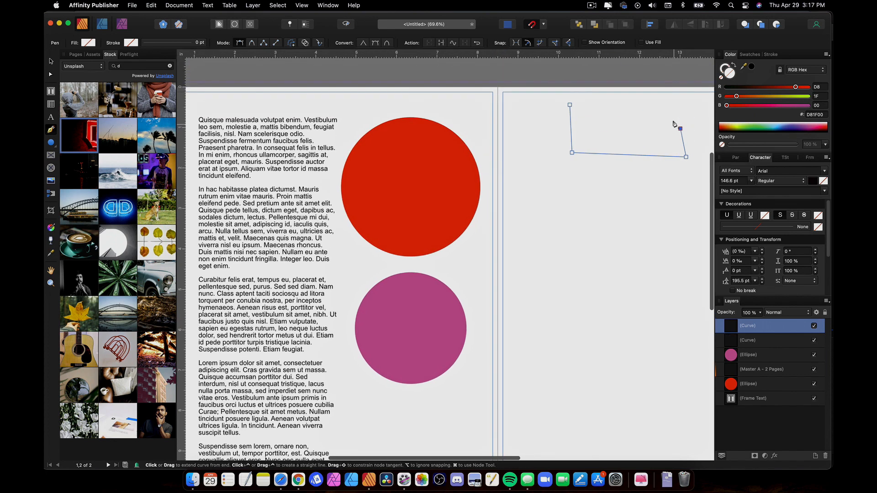
{"action": "left_click", "coordinate": [597, 122]}
{"action": "left_click", "coordinate": [569, 104]}
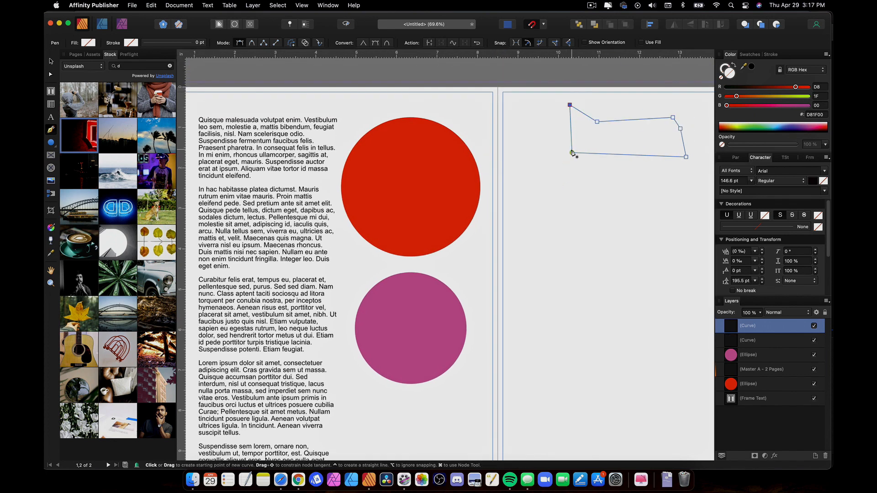
Try moving the outline's lower-left corner node and an upper-edge node with the Node Tool, and undo.
{"action": "key", "text": "a"}
{"action": "mouse_move", "coordinate": [572, 152]}
{"action": "left_mouse_down"}
{"action": "mouse_move", "coordinate": [529, 195]}
{"action": "mouse_move", "coordinate": [570, 161]}
{"action": "left_mouse_up"}
{"action": "mouse_move", "coordinate": [597, 121]}
{"action": "left_mouse_down"}
{"action": "mouse_move", "coordinate": [575, 119]}
{"action": "mouse_move", "coordinate": [651, 104]}
{"action": "mouse_move", "coordinate": [616, 123]}
{"action": "mouse_move", "coordinate": [605, 118]}
{"action": "left_mouse_up"}
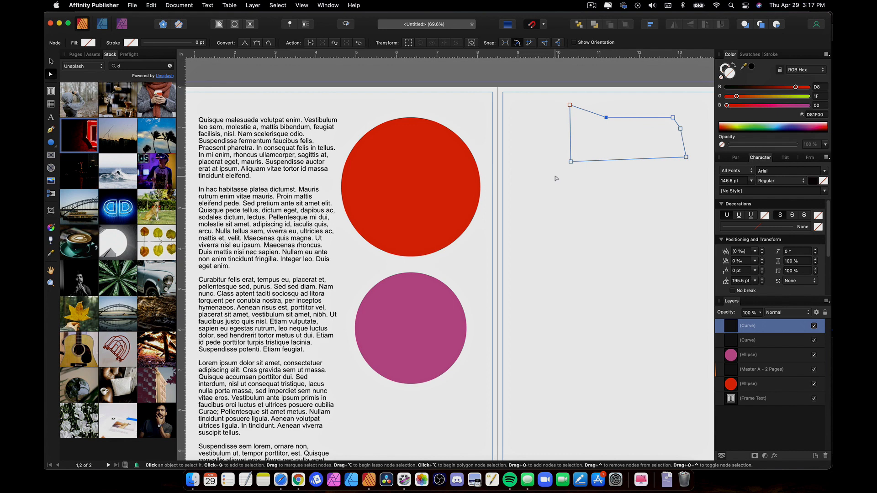
{"action": "key", "text": "super+z"}
Draw a five-pointed red star on the facing page with the Star Tool.
{"action": "left_click", "coordinate": [55, 144]}
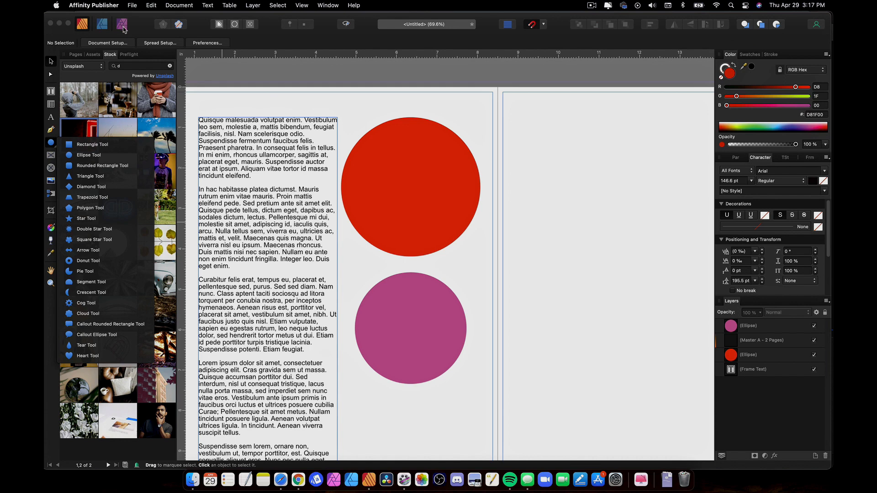
{"action": "left_click", "coordinate": [92, 220]}
{"action": "left_click_drag", "start_coordinate": [522, 138], "coordinate": [656, 273]}
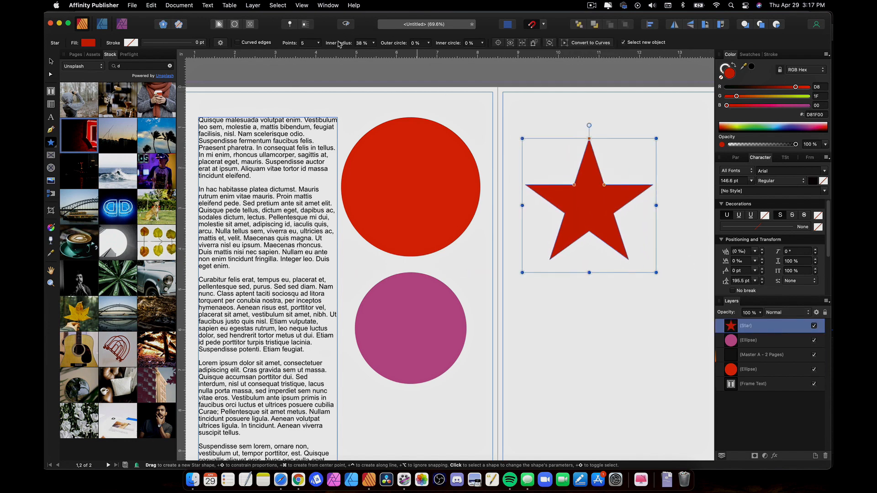
Try out the star's points, inner radius, outer circle and inner circle settings, and reshape it directly on the page.
{"action": "left_click", "coordinate": [317, 42]}
{"action": "left_click_drag", "start_coordinate": [316, 53], "coordinate": [502, 53]}
{"action": "left_click", "coordinate": [373, 43]}
{"action": "left_click", "coordinate": [430, 44]}
{"action": "left_click", "coordinate": [482, 43]}
{"action": "scroll", "coordinate": [602, 153], "scroll_direction": "up", "scroll_amount": 5}
{"action": "left_click_drag", "start_coordinate": [592, 175], "coordinate": [597, 146]}
{"action": "left_click_drag", "start_coordinate": [519, 155], "coordinate": [556, 138]}
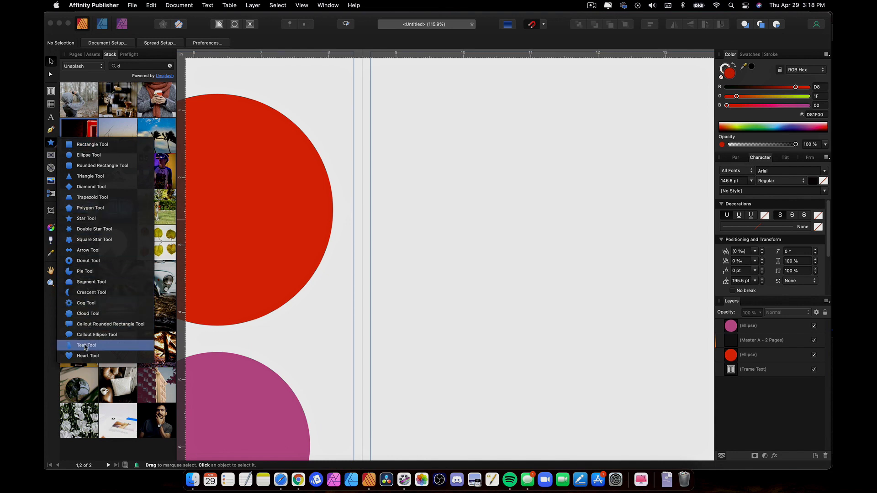
Draw a double-headed arrow on the facing page and set its left end to Diamond.
{"action": "left_click", "coordinate": [95, 251]}
{"action": "left_click_drag", "start_coordinate": [386, 153], "coordinate": [640, 304]}
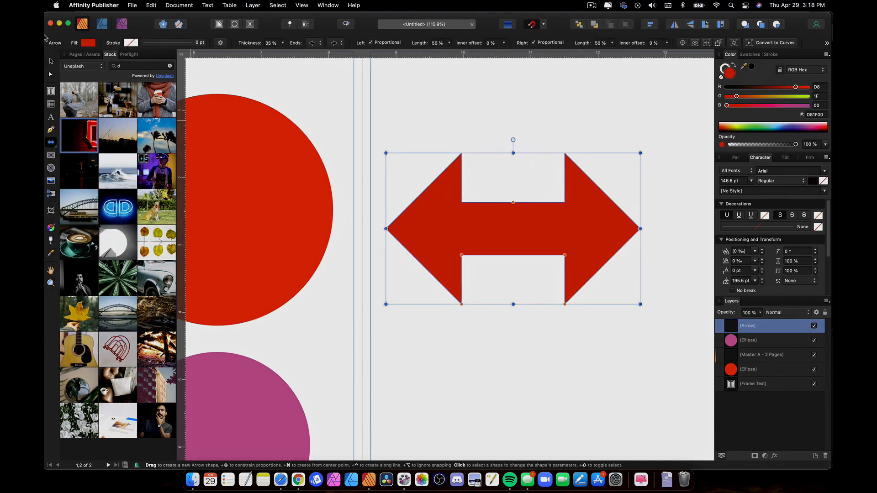
{"action": "left_click", "coordinate": [320, 45]}
{"action": "left_click", "coordinate": [329, 93]}
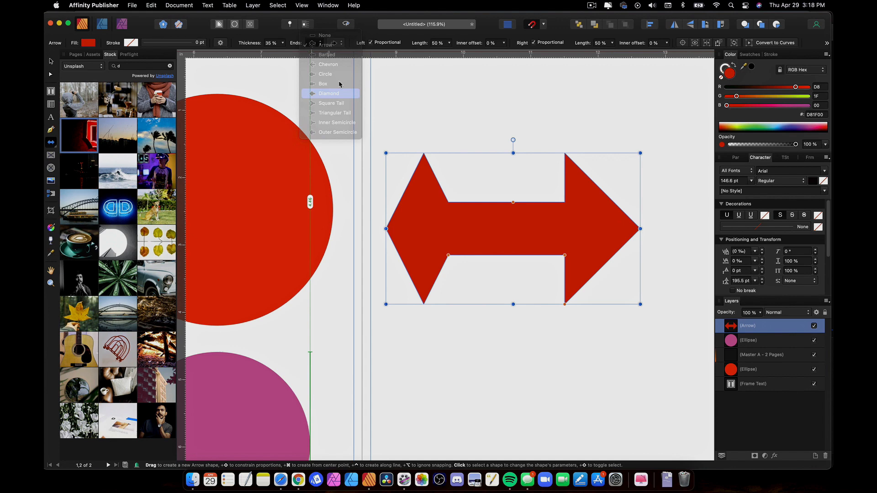
Set the arrow's thickness to 59 % and its left end size to 75 %, trying the left Proportional option.
{"action": "left_click", "coordinate": [283, 43]}
{"action": "left_click_drag", "start_coordinate": [280, 53], "coordinate": [299, 53]}
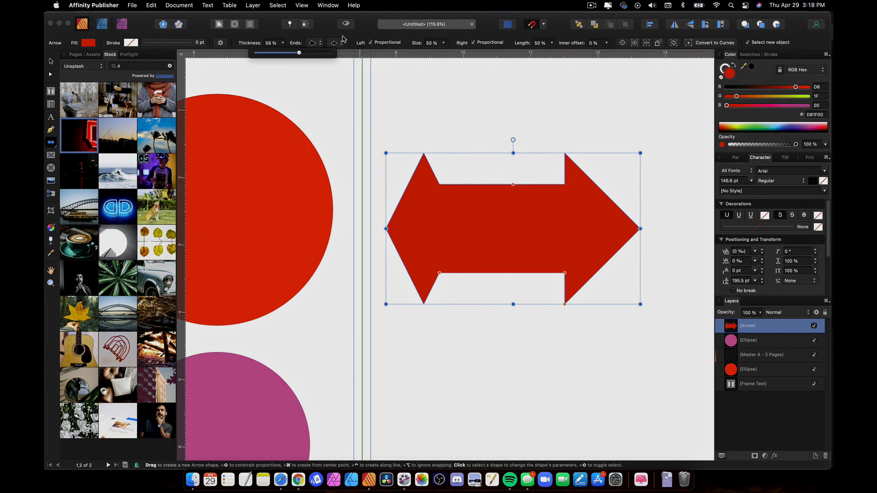
{"action": "left_click", "coordinate": [399, 44]}
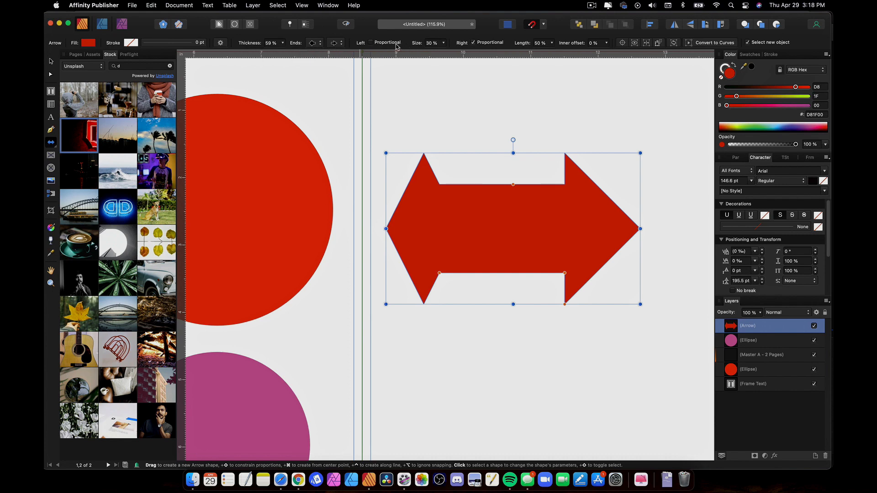
{"action": "left_click", "coordinate": [443, 44]}
{"action": "mouse_move", "coordinate": [442, 53]}
{"action": "left_mouse_down"}
{"action": "mouse_move", "coordinate": [434, 53]}
{"action": "mouse_move", "coordinate": [453, 53]}
{"action": "left_mouse_up"}
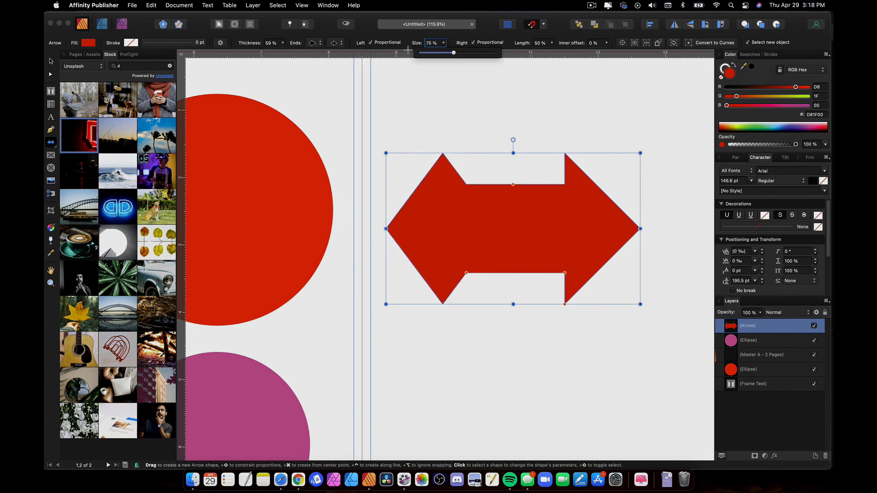
Set the arrow's right end length to 80 % and inner offset to 22 %, trying the right Proportional option.
{"action": "left_click", "coordinate": [476, 44]}
{"action": "left_click", "coordinate": [553, 43]}
{"action": "left_click_drag", "start_coordinate": [550, 53], "coordinate": [574, 53]}
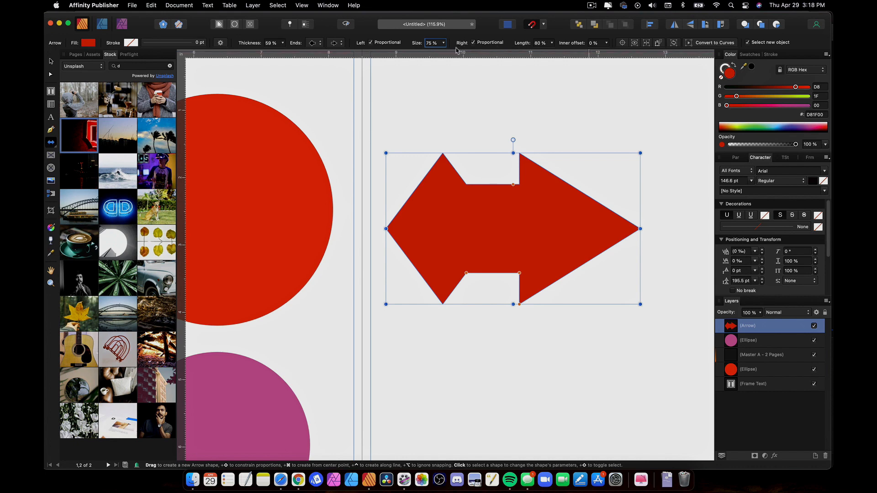
{"action": "left_click", "coordinate": [606, 43]}
{"action": "left_click_drag", "start_coordinate": [607, 52], "coordinate": [630, 62]}
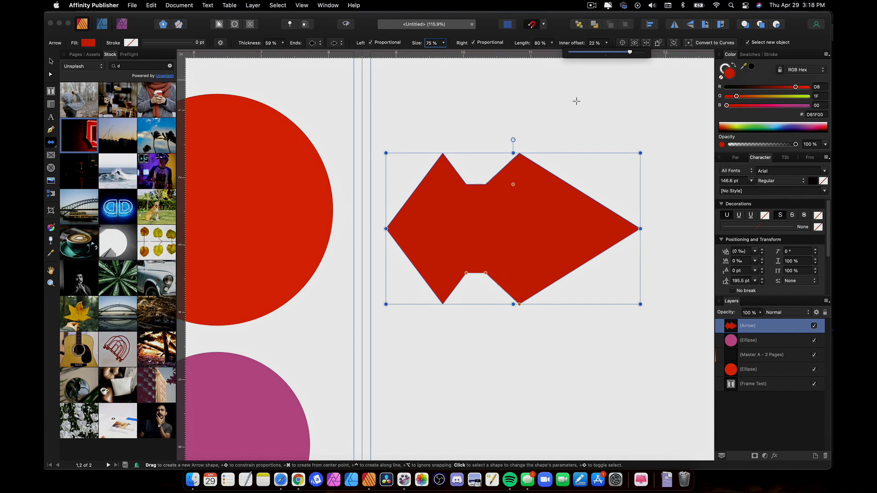
Delete the arrow from the facing page.
{"action": "left_click", "coordinate": [51, 61]}
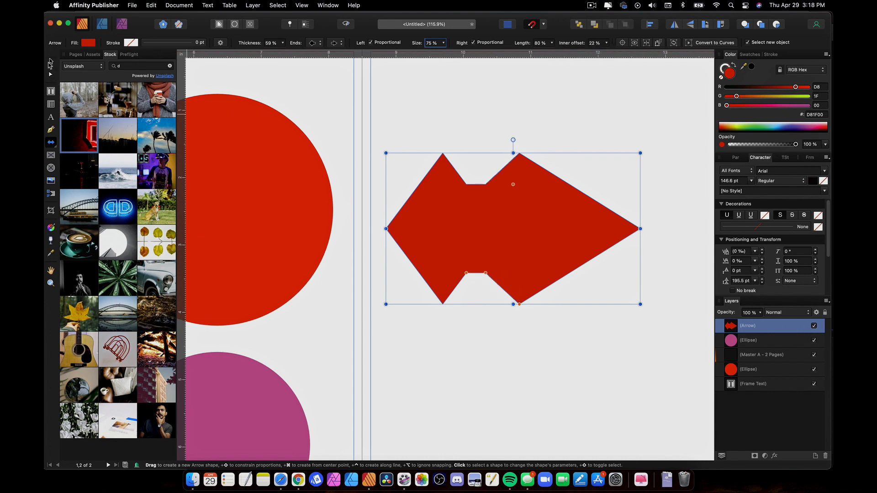
{"action": "key", "text": "Delete"}
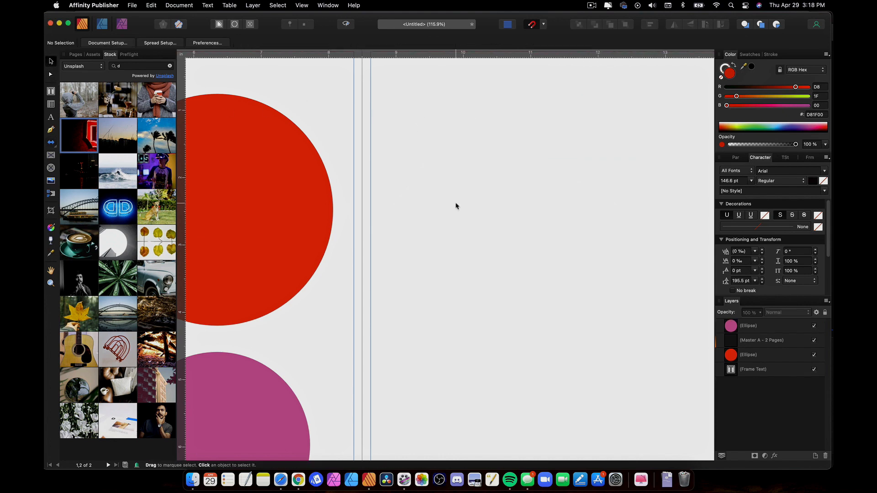
{"action": "key", "text": "super+0"}
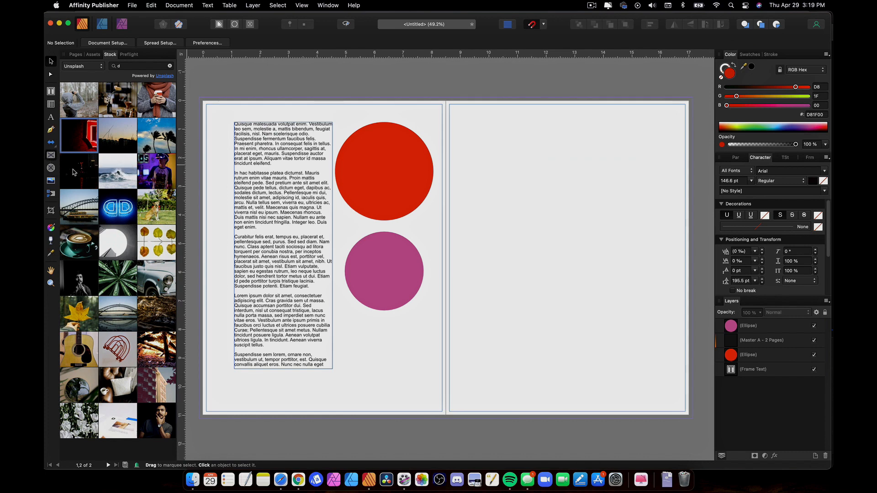
Draw a rectangular picture frame on the facing page and an elliptical picture frame below it.
{"action": "left_click", "coordinate": [59, 157]}
{"action": "left_click_drag", "start_coordinate": [499, 136], "coordinate": [626, 260]}
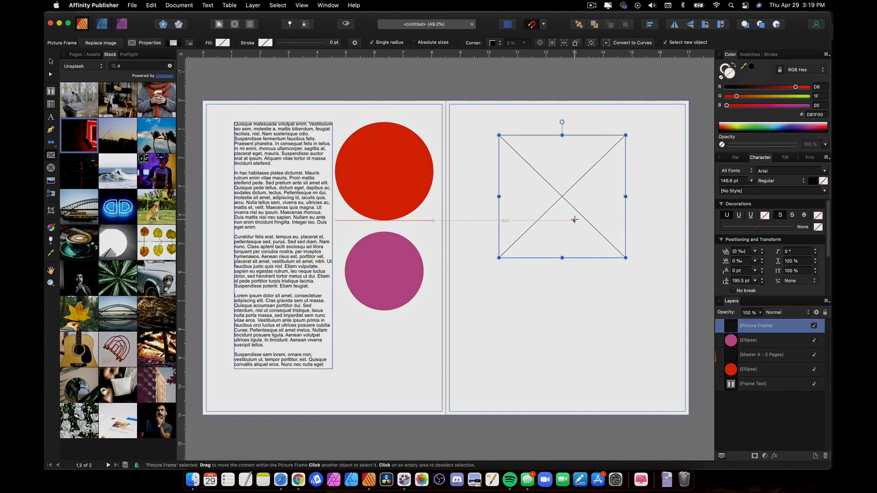
{"action": "left_click_drag", "start_coordinate": [494, 298], "coordinate": [597, 403]}
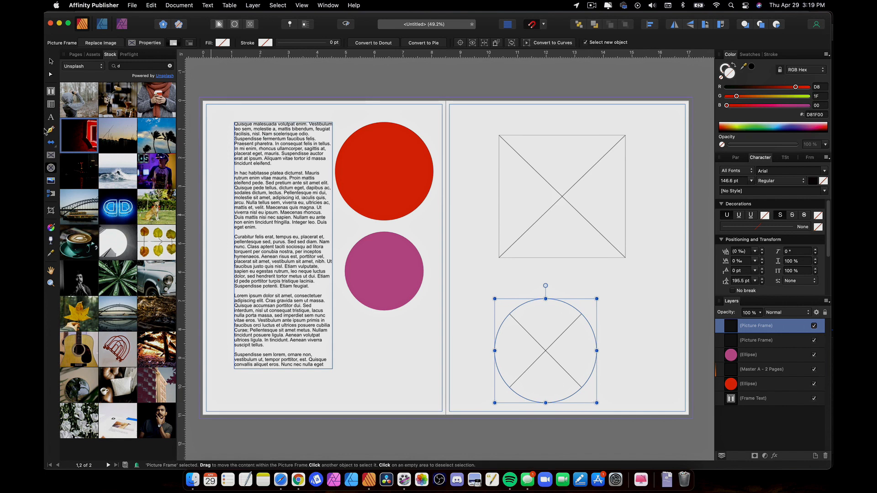
Place the blue neon sign stock photo in the elliptical frame and the VR headset stock photo in the rectangular frame.
{"action": "left_click", "coordinate": [52, 62]}
{"action": "left_click", "coordinate": [121, 204]}
{"action": "left_click_drag", "start_coordinate": [181, 230], "coordinate": [542, 358]}
{"action": "left_click_drag", "start_coordinate": [149, 173], "coordinate": [541, 214]}
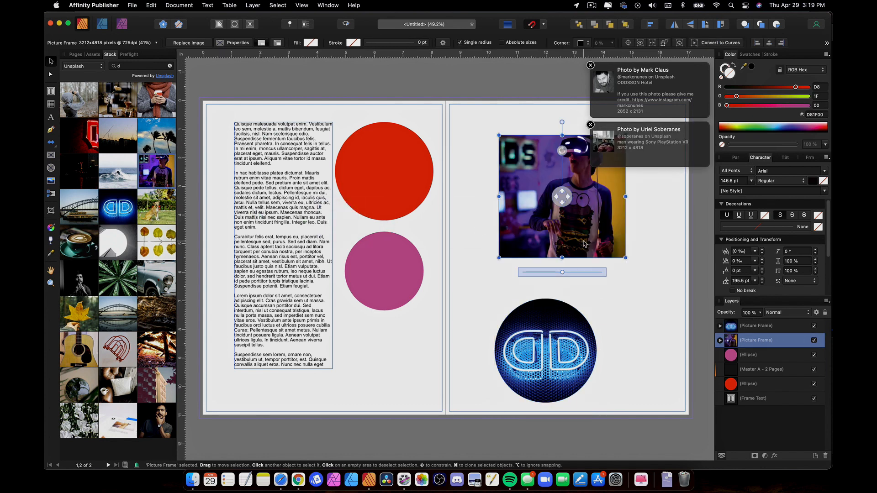
Try scaling and repositioning the VR headset photo inside the rectangular picture frame.
{"action": "mouse_move", "coordinate": [570, 274]}
{"action": "left_mouse_down"}
{"action": "mouse_move", "coordinate": [558, 272]}
{"action": "mouse_move", "coordinate": [571, 272]}
{"action": "left_mouse_up"}
{"action": "left_click", "coordinate": [559, 199]}
{"action": "double_click", "coordinate": [573, 212]}
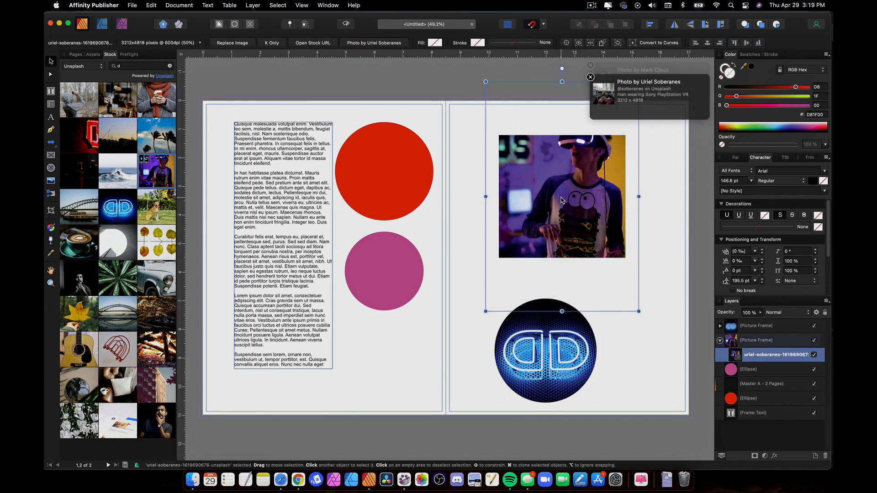
{"action": "left_click", "coordinate": [671, 206]}
{"action": "left_click", "coordinate": [508, 192]}
{"action": "left_click_drag", "start_coordinate": [509, 192], "coordinate": [548, 195]}
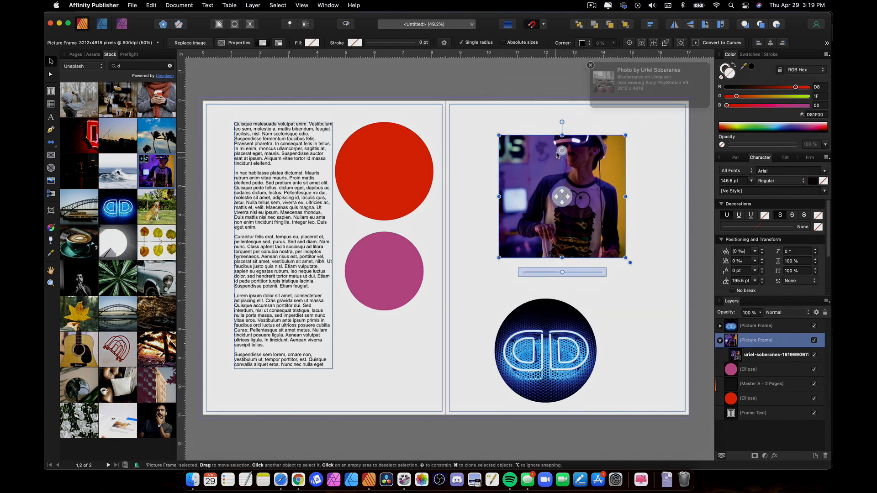
Rotate and shift the VR headset photo within its frame and scale it down to about 4.81 by 7.21 in.
{"action": "left_click_drag", "start_coordinate": [575, 151], "coordinate": [583, 235]}
{"action": "double_click", "coordinate": [564, 193]}
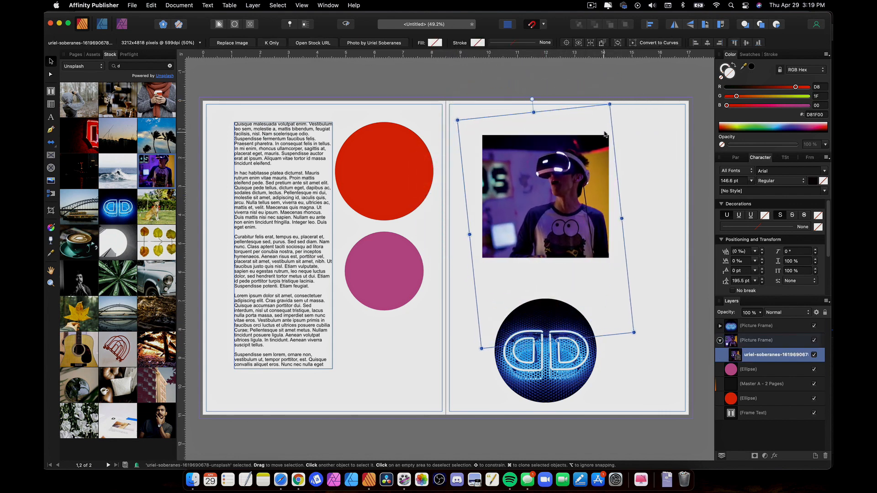
{"action": "left_click_drag", "start_coordinate": [610, 104], "coordinate": [629, 145]}
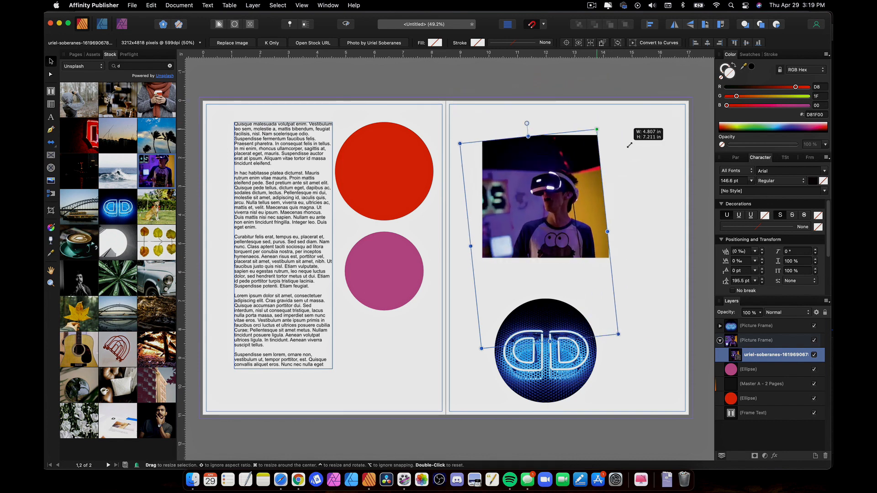
{"action": "left_click", "coordinate": [624, 201]}
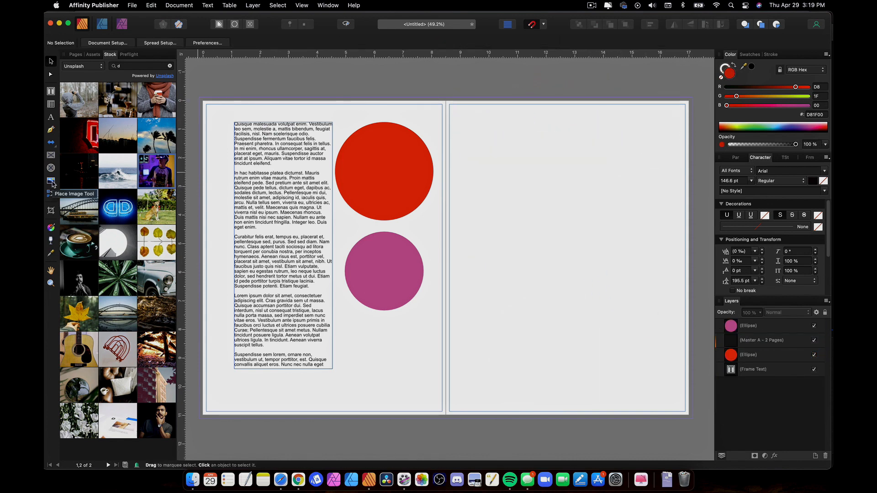
Place the VR headset stock photo directly on the spread without a frame and delete it.
{"action": "left_click_drag", "start_coordinate": [145, 184], "coordinate": [525, 249]}
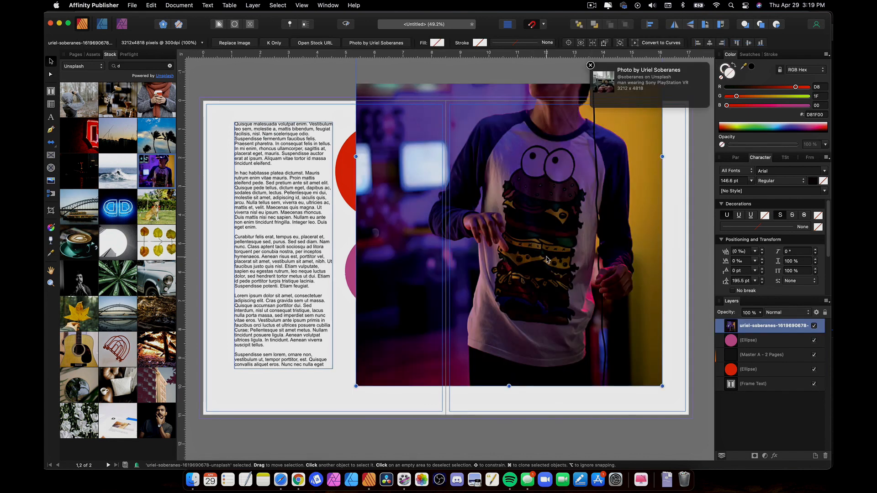
{"action": "key", "text": "BackSpace"}
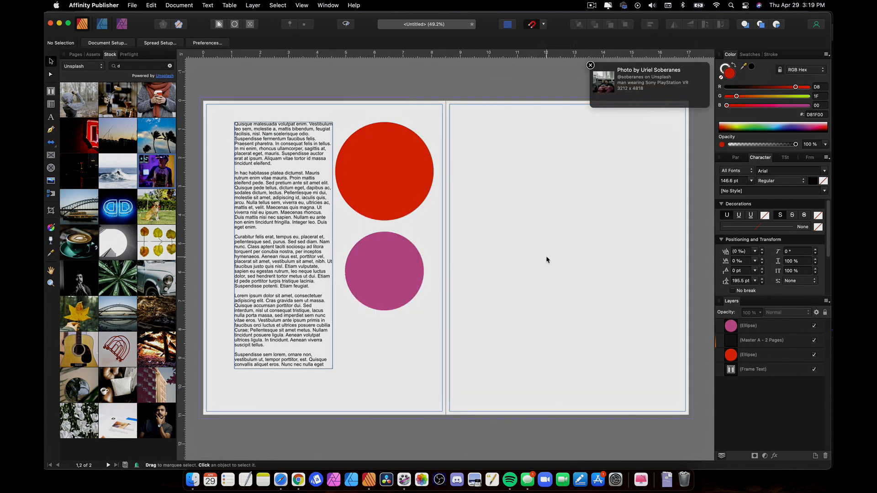
Place Take Note 2021.jpg directly on the right page and delete it.
{"action": "left_click", "coordinate": [51, 181]}
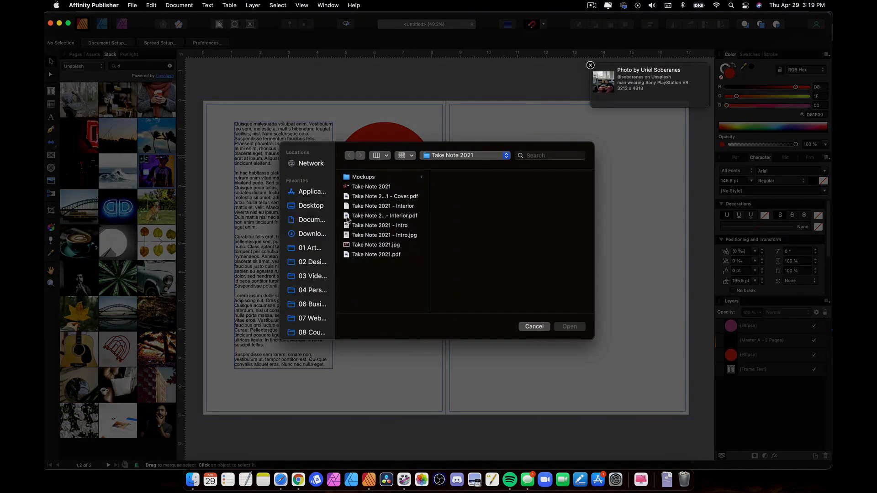
{"action": "left_click", "coordinate": [380, 187]}
{"action": "double_click", "coordinate": [367, 249]}
{"action": "left_click_drag", "start_coordinate": [465, 172], "coordinate": [635, 342]}
{"action": "scroll", "coordinate": [616, 335], "scroll_direction": "right", "scroll_amount": 2}
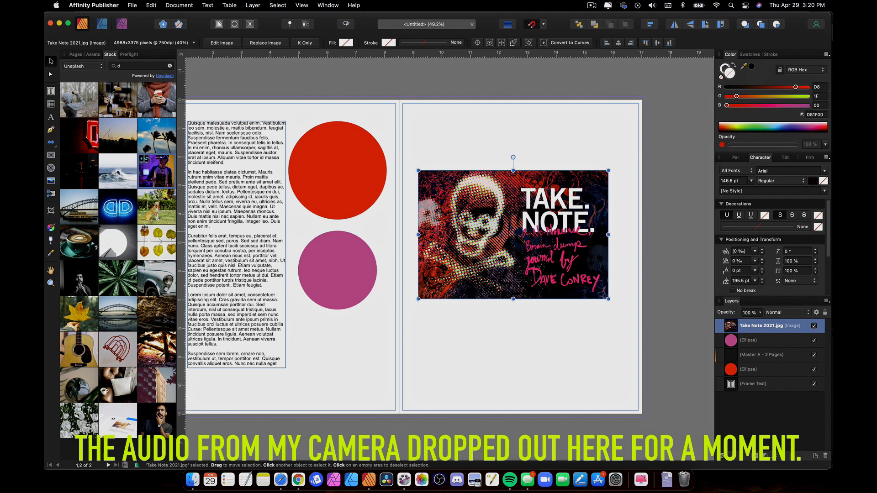
{"action": "key", "text": "Delete"}
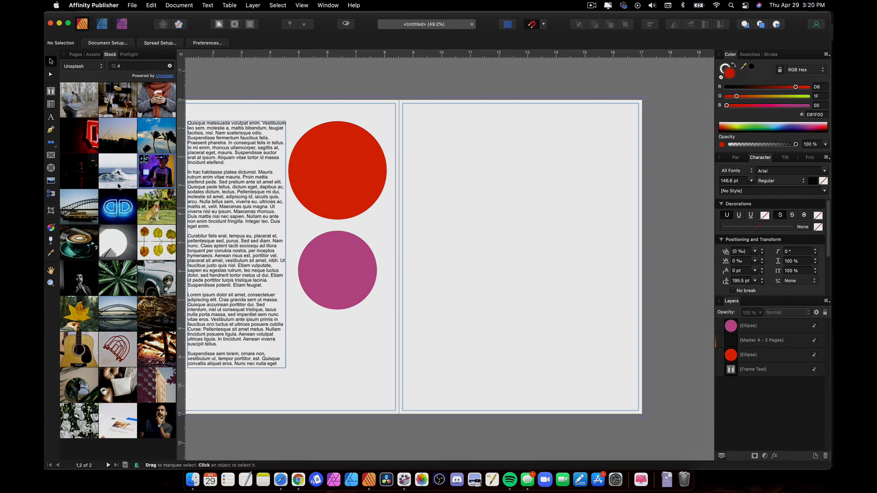
Draw a tall rectangular picture frame on the empty right page.
{"action": "left_click", "coordinate": [50, 156]}
{"action": "left_click_drag", "start_coordinate": [435, 152], "coordinate": [545, 341]}
{"action": "scroll", "coordinate": [418, 302], "scroll_direction": "down", "scroll_amount": 1}
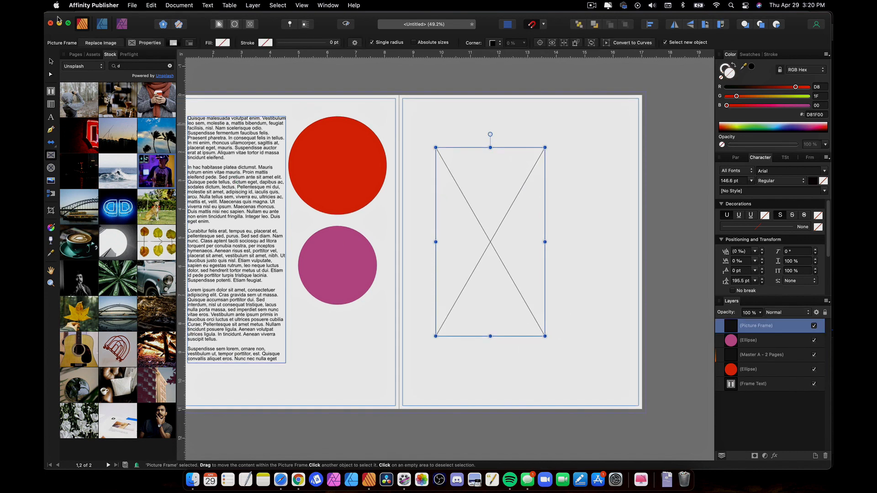
Place Take Note 2021.jpg inside the rectangular picture frame, and delete the frame with its image.
{"action": "left_click", "coordinate": [132, 5]}
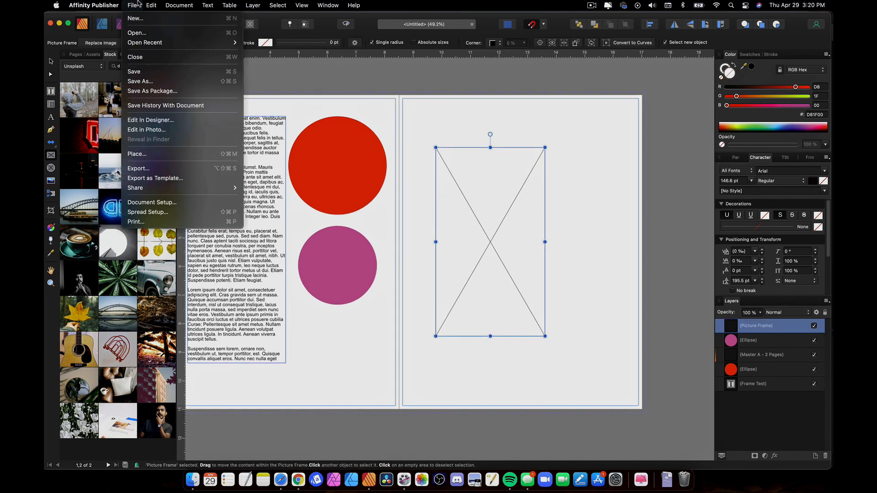
{"action": "left_click", "coordinate": [144, 158]}
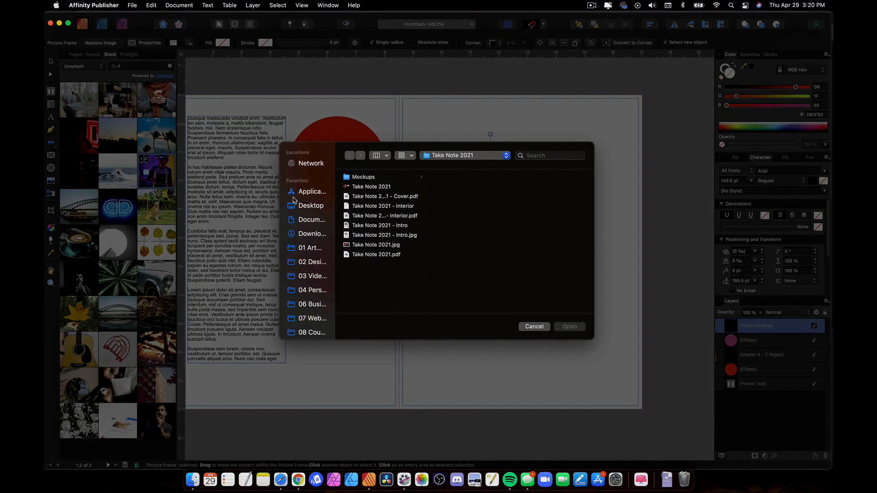
{"action": "double_click", "coordinate": [391, 246]}
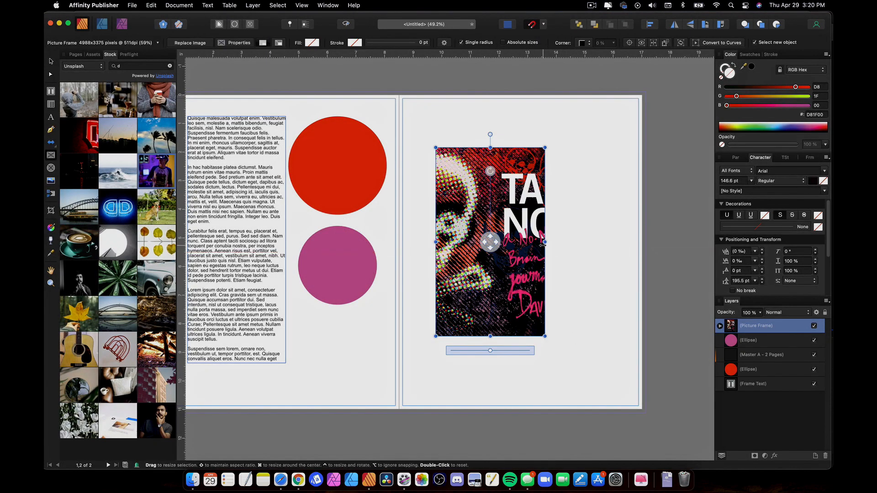
{"action": "mouse_move", "coordinate": [578, 241]}
{"action": "left_mouse_down"}
{"action": "mouse_move", "coordinate": [699, 242]}
{"action": "mouse_move", "coordinate": [533, 242]}
{"action": "mouse_move", "coordinate": [619, 242]}
{"action": "mouse_move", "coordinate": [577, 245]}
{"action": "left_mouse_up"}
{"action": "key", "text": "Delete"}
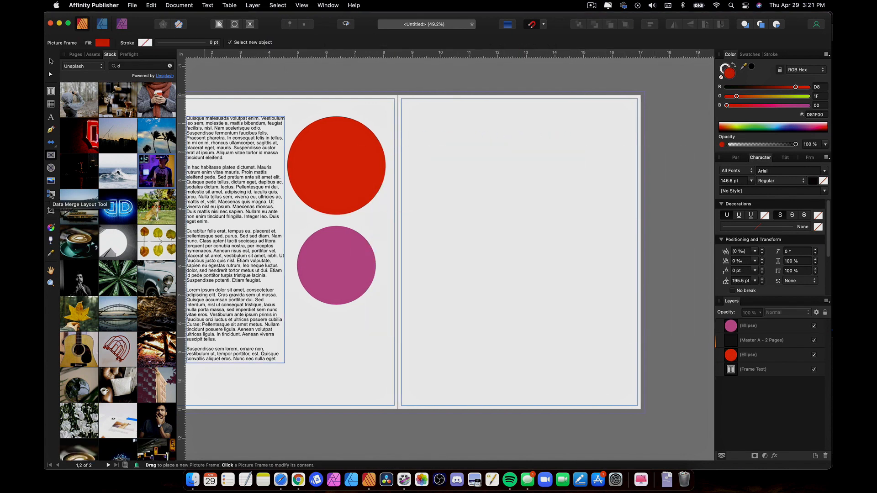
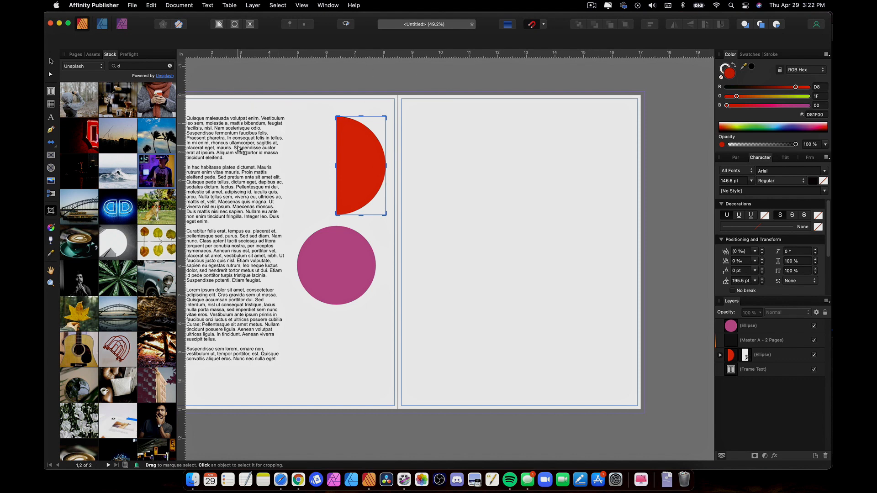
Widen the red ellipse's vector crop to the left, trim its right and bottom sides, and deselect it.
{"action": "left_click", "coordinate": [336, 166]}
{"action": "left_click_drag", "start_coordinate": [336, 166], "coordinate": [303, 165]}
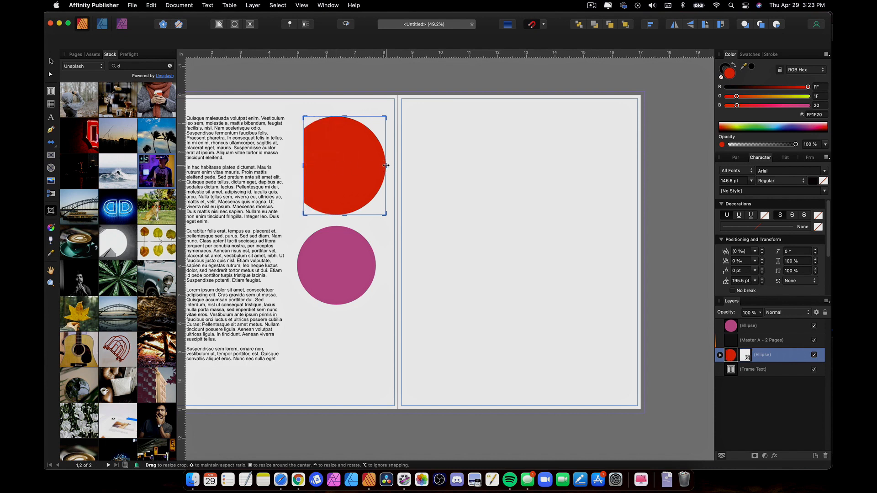
{"action": "left_click_drag", "start_coordinate": [384, 165], "coordinate": [369, 165]}
{"action": "left_click_drag", "start_coordinate": [369, 214], "coordinate": [368, 201]}
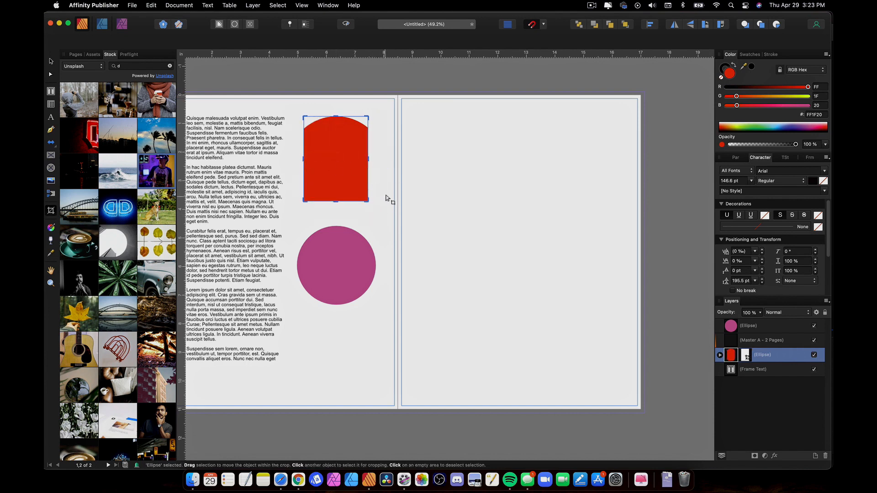
{"action": "left_click", "coordinate": [374, 201]}
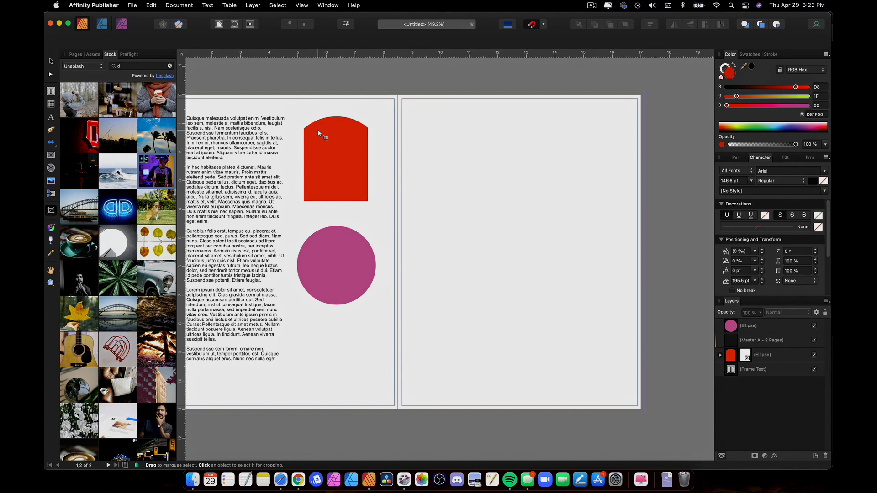
Apply a linear gradient fill to the cropped red ellipse, running diagonally from its left side to its upper right.
{"action": "scroll", "coordinate": [318, 132], "scroll_direction": "left", "scroll_amount": 2}
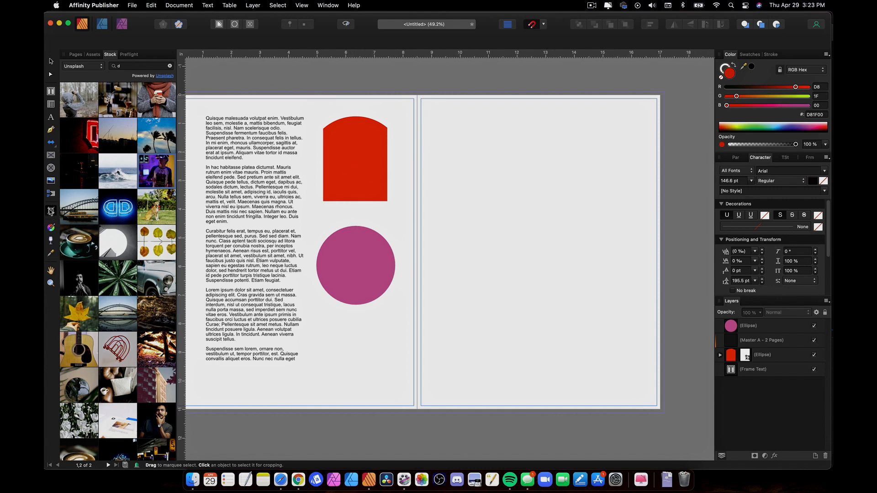
{"action": "left_click", "coordinate": [51, 227]}
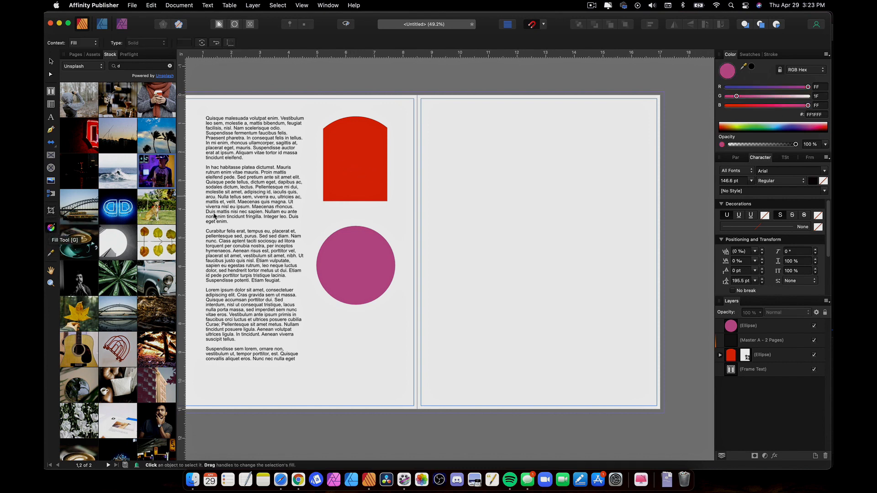
{"action": "left_click", "coordinate": [346, 175]}
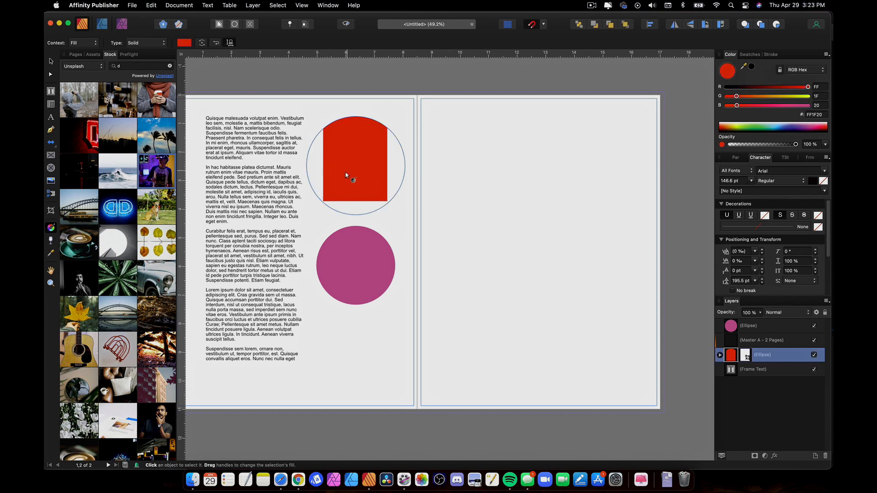
{"action": "left_click_drag", "start_coordinate": [327, 164], "coordinate": [382, 128]}
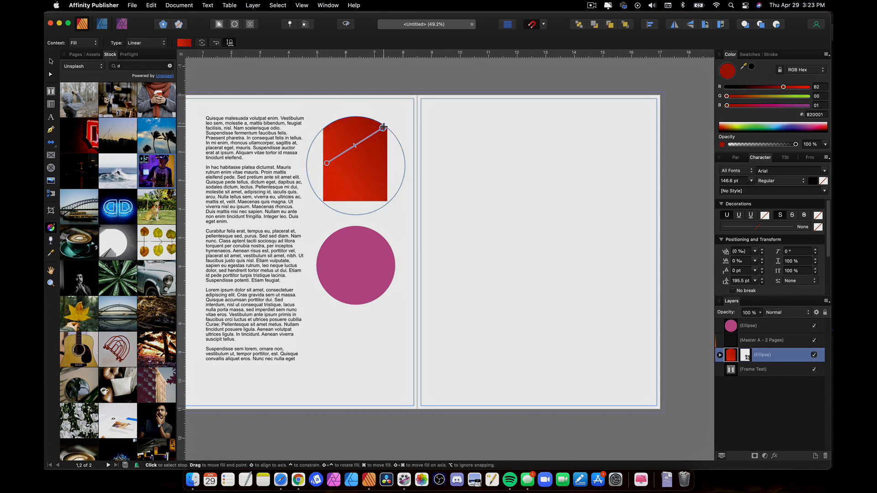
Set the gradient's start stop to FFA720 and shift its end stop to purple by raising the blue value.
{"action": "left_click", "coordinate": [328, 163]}
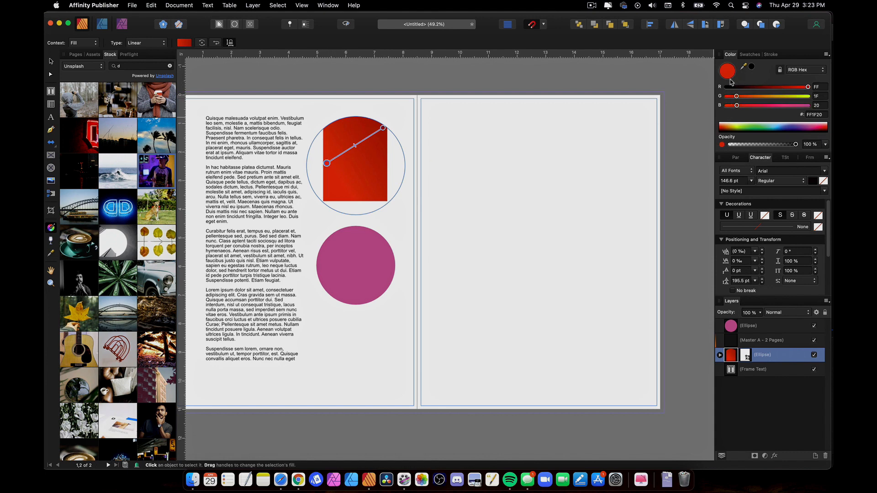
{"action": "left_click_drag", "start_coordinate": [744, 98], "coordinate": [779, 96]}
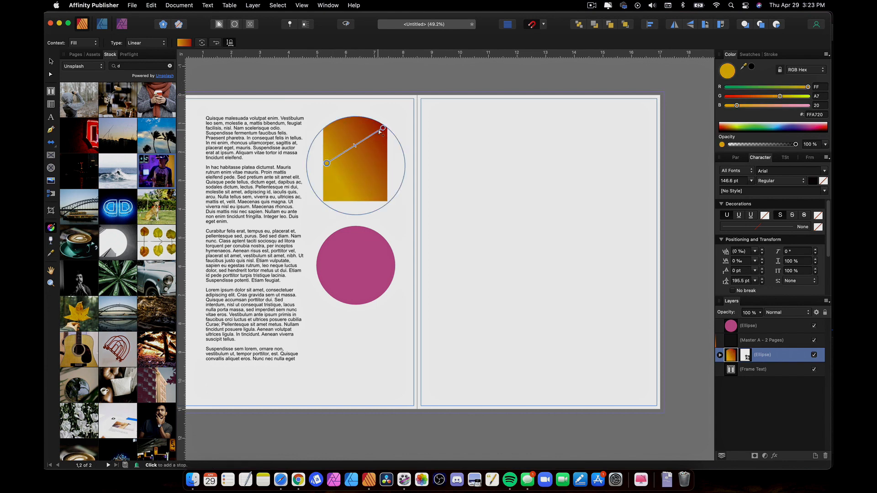
{"action": "left_click", "coordinate": [383, 128]}
{"action": "left_click_drag", "start_coordinate": [772, 105], "coordinate": [793, 105]}
Add a colour stop partway along the gradient and set it to dark blue 10005A.
{"action": "left_click", "coordinate": [346, 152]}
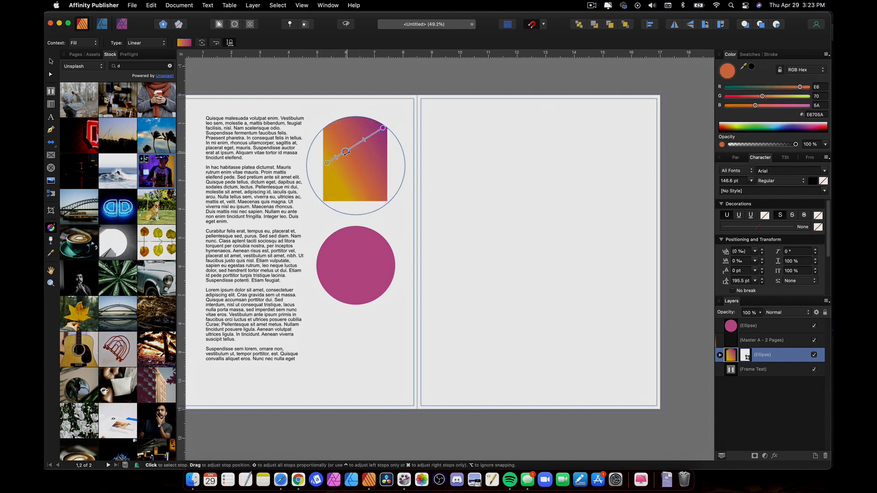
{"action": "left_click_drag", "start_coordinate": [347, 152], "coordinate": [368, 138]}
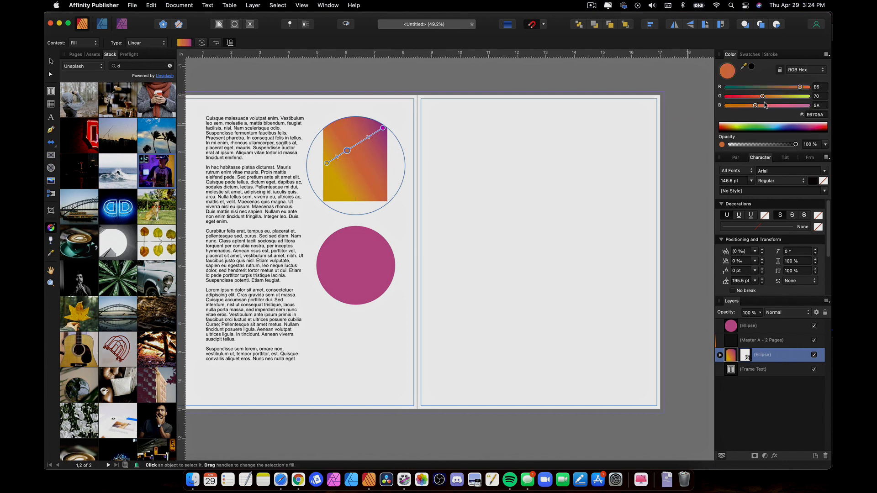
{"action": "left_click_drag", "start_coordinate": [735, 102], "coordinate": [725, 97]}
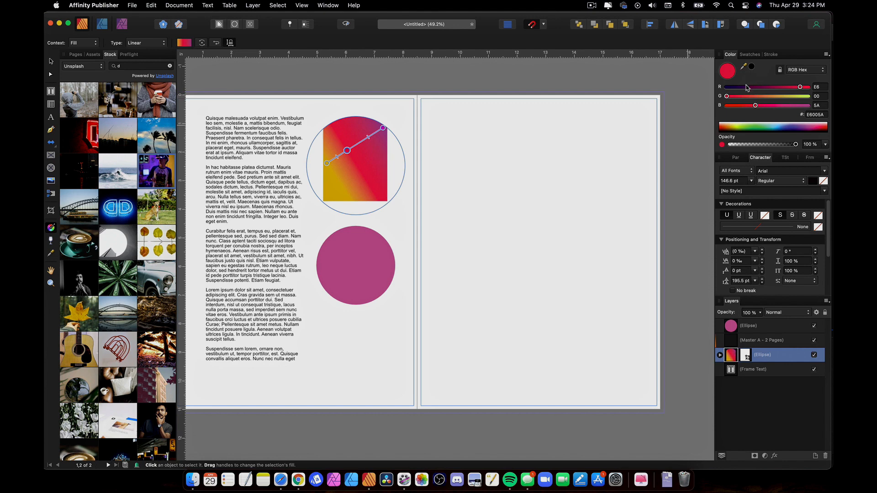
{"action": "left_click", "coordinate": [732, 87]}
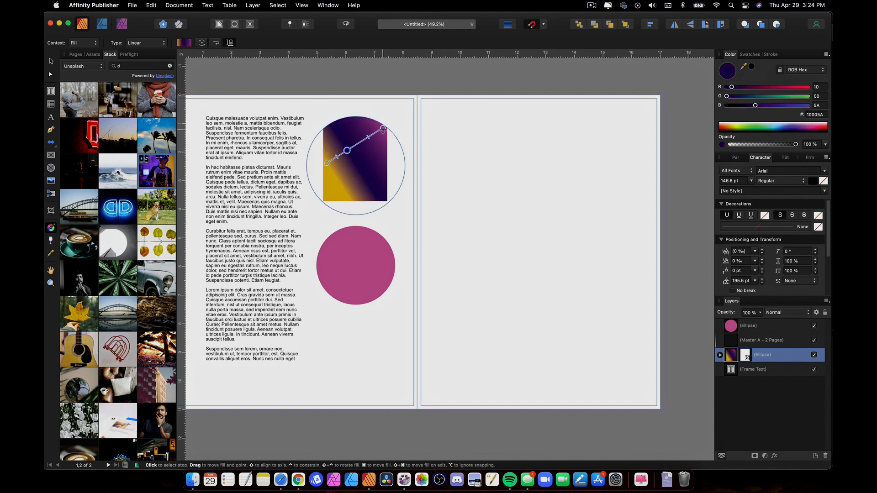
Recolour the gradient's end stop to bright red and deselect the cropped shape.
{"action": "left_click", "coordinate": [382, 128]}
{"action": "left_click_drag", "start_coordinate": [783, 87], "coordinate": [726, 107]}
{"action": "left_click", "coordinate": [359, 204]}
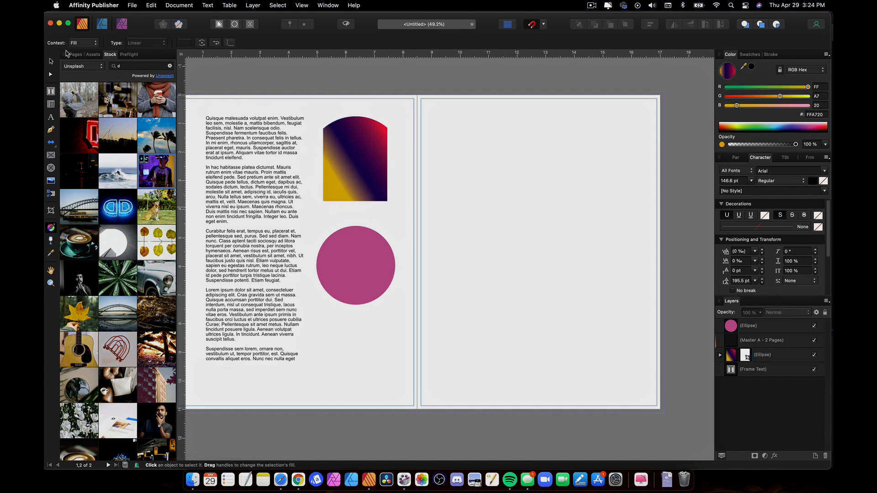
Change the cropped shape's gradient type to Elliptical and move its centre to the middle of the shape.
{"action": "left_click", "coordinate": [365, 155]}
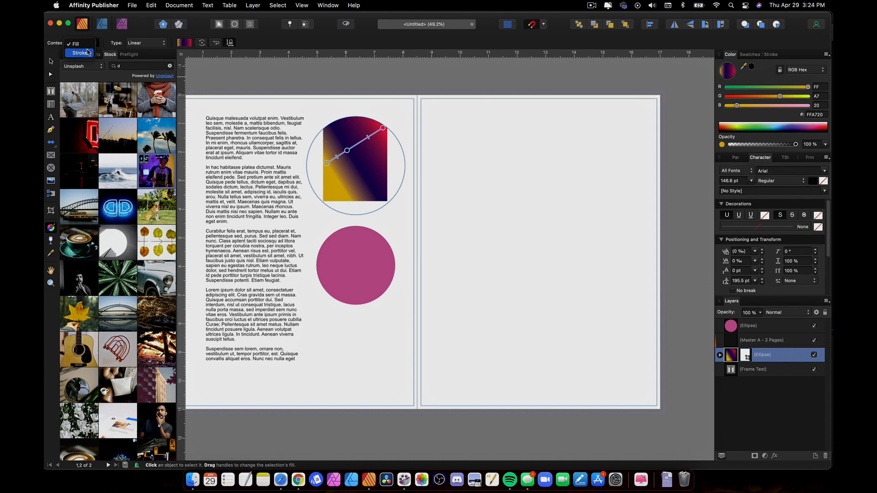
{"action": "left_click", "coordinate": [149, 43]}
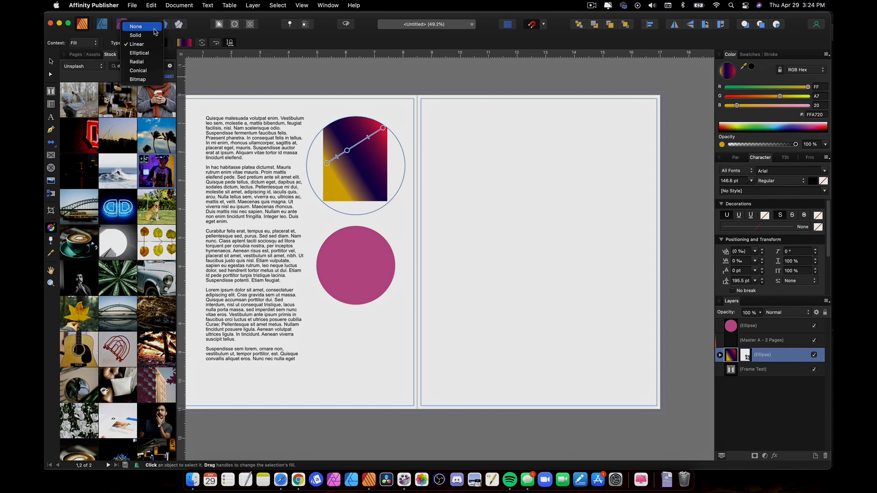
{"action": "left_click", "coordinate": [140, 53]}
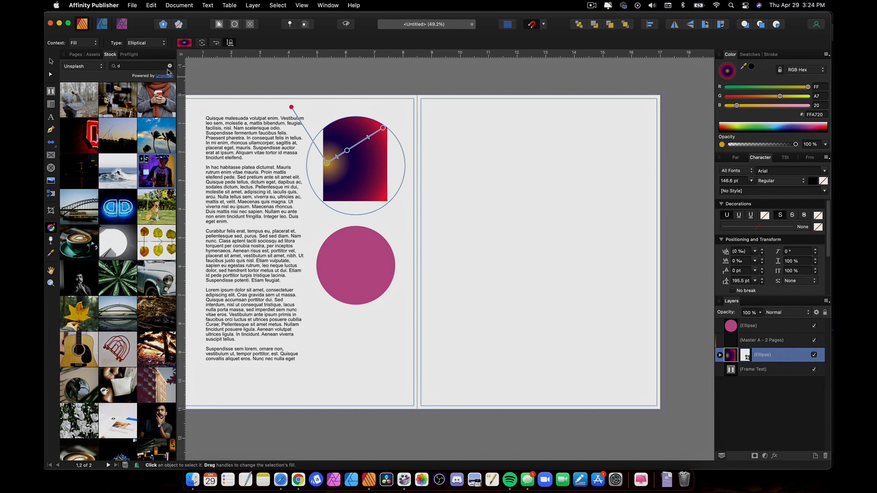
{"action": "left_click_drag", "start_coordinate": [350, 163], "coordinate": [379, 169]}
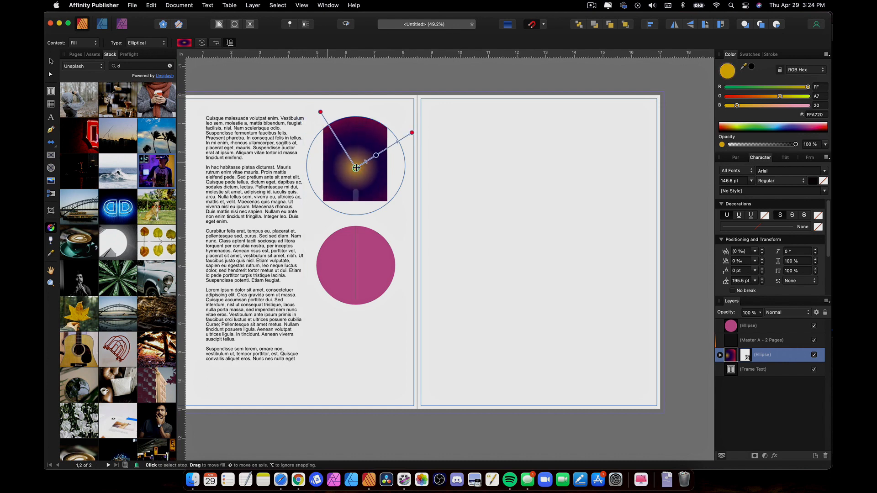
Replace the cropped shape's fill with the bitmap Take Note 2021.jpg and adjust the size and angle of the fill.
{"action": "left_click", "coordinate": [157, 43]}
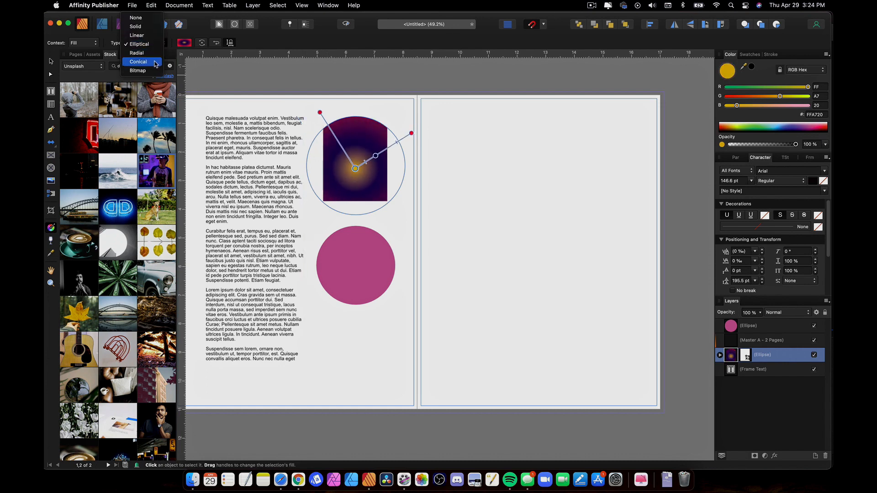
{"action": "left_click", "coordinate": [137, 71]}
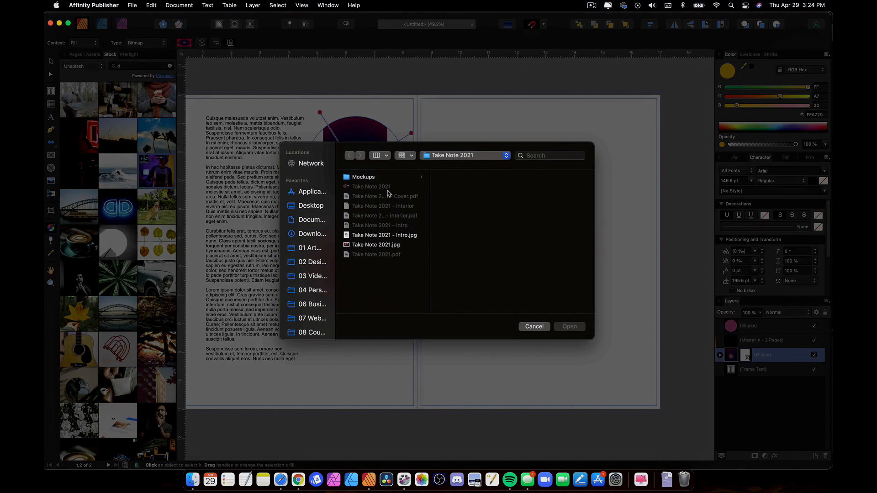
{"action": "left_click", "coordinate": [379, 246]}
{"action": "left_click", "coordinate": [570, 326]}
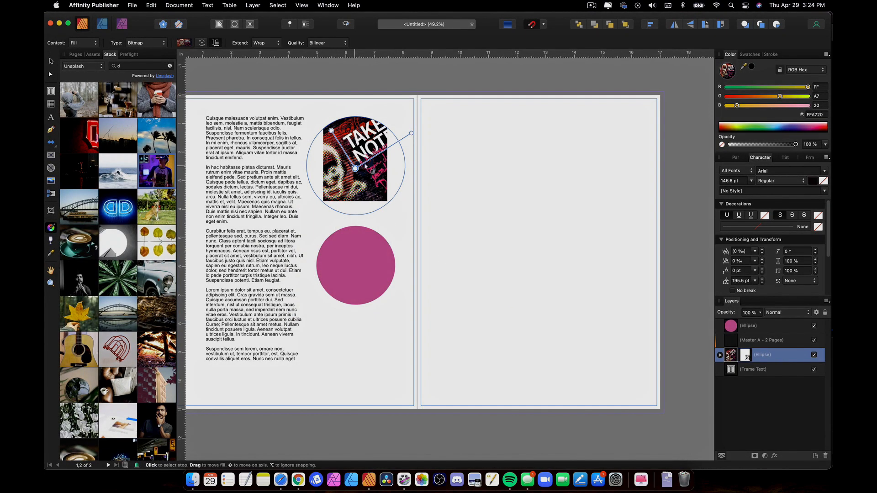
{"action": "left_click_drag", "start_coordinate": [410, 133], "coordinate": [516, 270]}
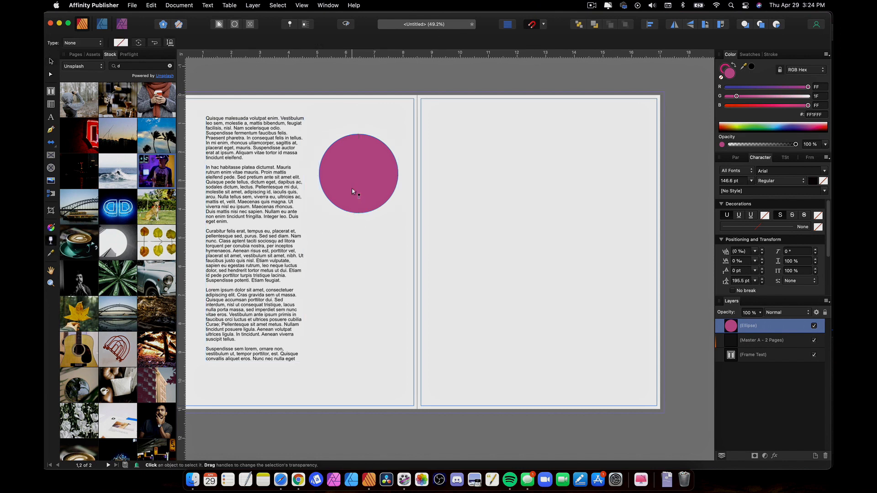
Apply a linear transparency across the purple ellipse and move it over the text to check the fade.
{"action": "left_click_drag", "start_coordinate": [348, 178], "coordinate": [322, 173]}
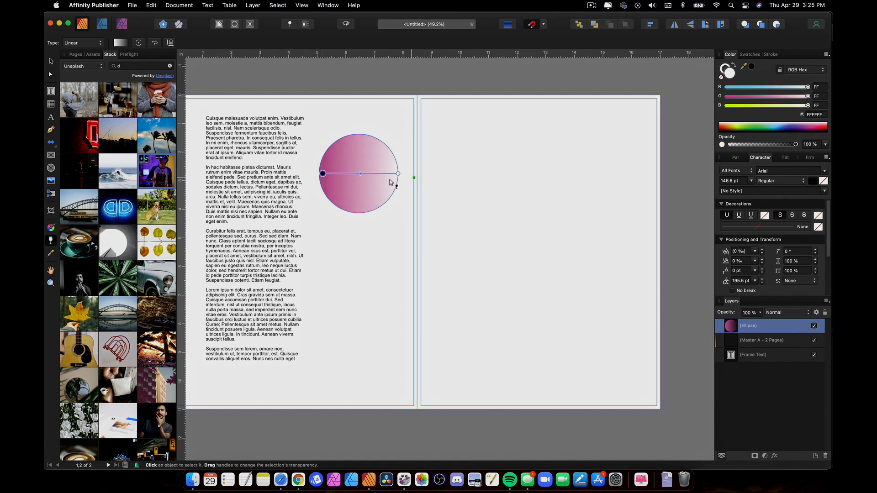
{"action": "left_click", "coordinate": [52, 61]}
{"action": "left_click_drag", "start_coordinate": [358, 125], "coordinate": [439, 313]}
{"action": "left_click_drag", "start_coordinate": [378, 182], "coordinate": [281, 194]}
{"action": "left_click", "coordinate": [437, 206]}
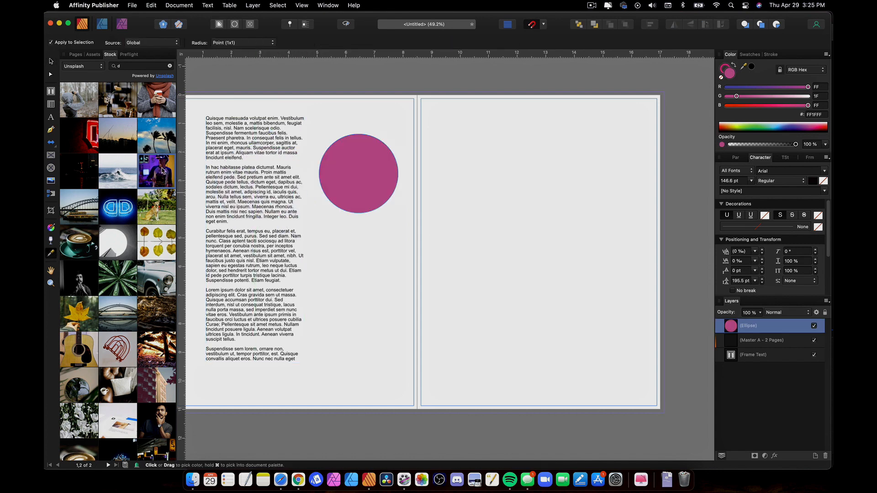
Place the VR headset stock photo across the spread and undo the dark colour sampled onto it.
{"action": "left_click_drag", "start_coordinate": [162, 171], "coordinate": [459, 206]}
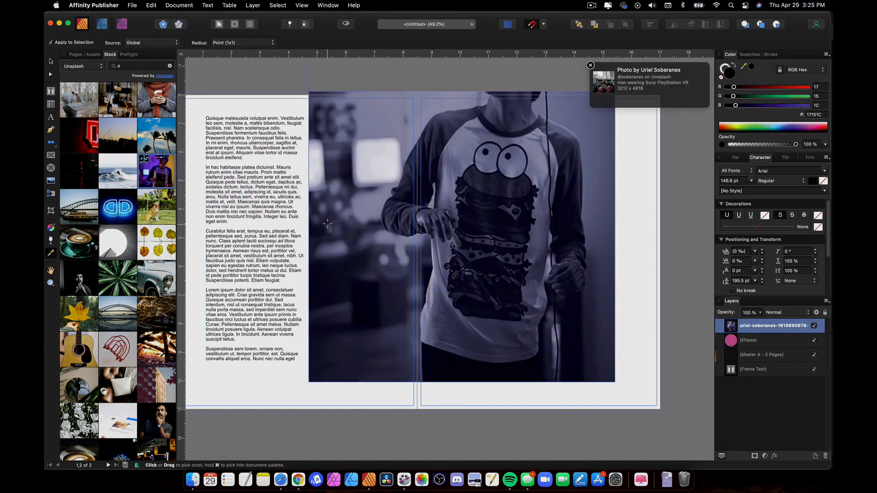
{"action": "key", "text": "super+z"}
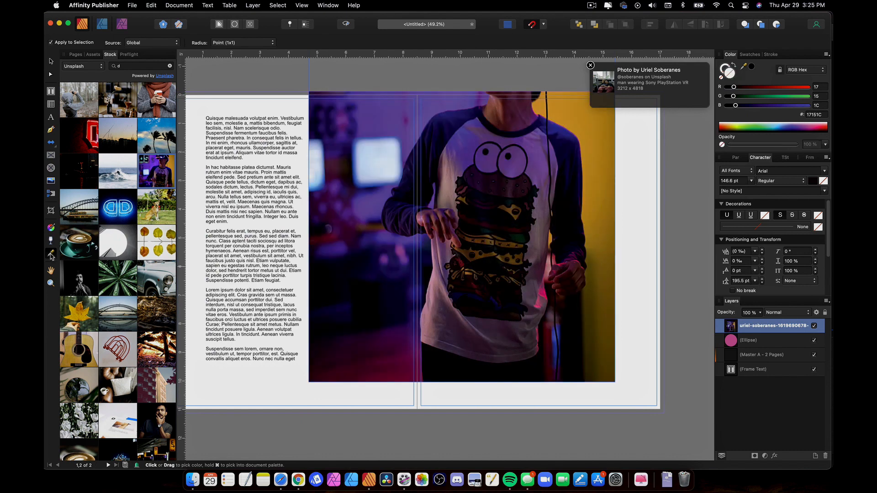
Sample brown and pink tones from the selected photo with the Color Picker and undo the recolouring of the photo.
{"action": "left_click_drag", "start_coordinate": [523, 183], "coordinate": [510, 207]}
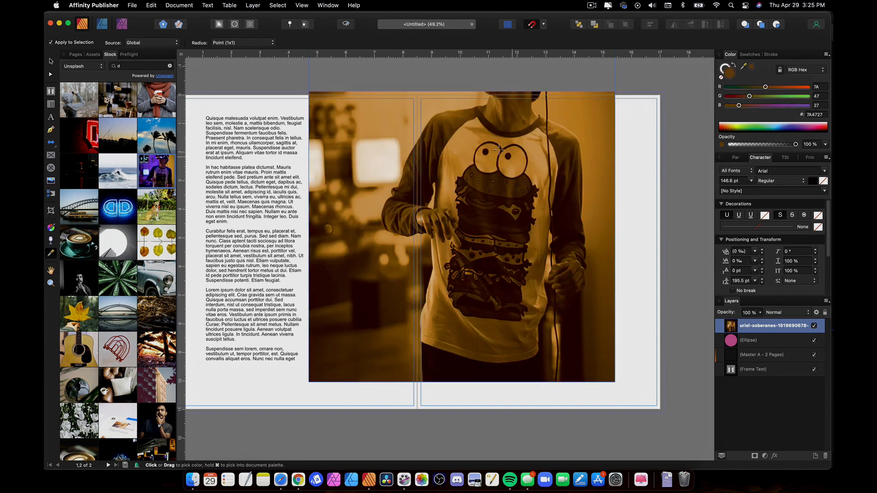
{"action": "left_click_drag", "start_coordinate": [438, 205], "coordinate": [416, 207]}
{"action": "left_click", "coordinate": [384, 172]}
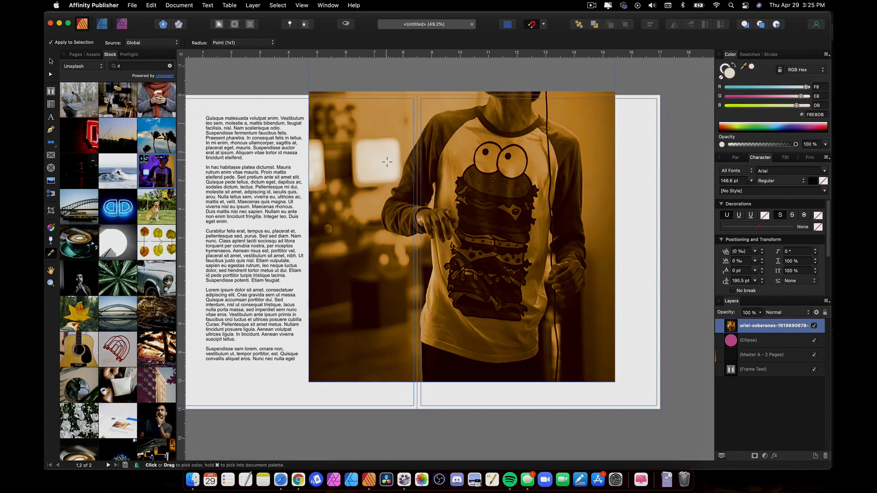
{"action": "key", "text": "ctrl+z"}
{"action": "left_click_drag", "start_coordinate": [488, 170], "coordinate": [542, 293]}
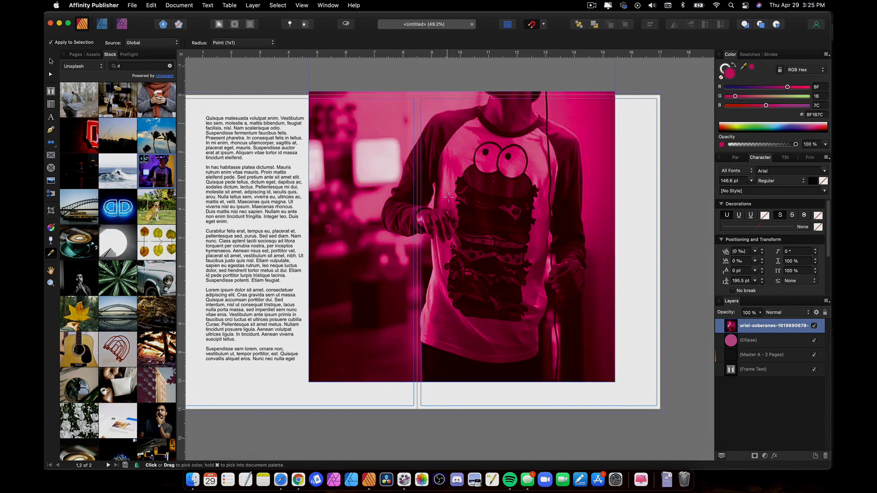
{"action": "key", "text": "super+z"}
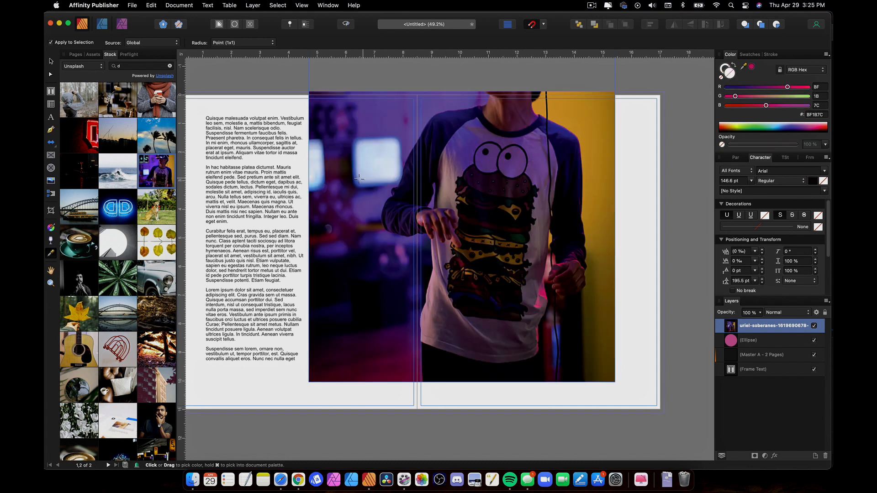
Move the photo of the person in the burger shirt onto the second page and select the purple ellipse.
{"action": "left_click", "coordinate": [50, 62]}
{"action": "left_click_drag", "start_coordinate": [388, 192], "coordinate": [512, 219]}
{"action": "left_click", "coordinate": [383, 192]}
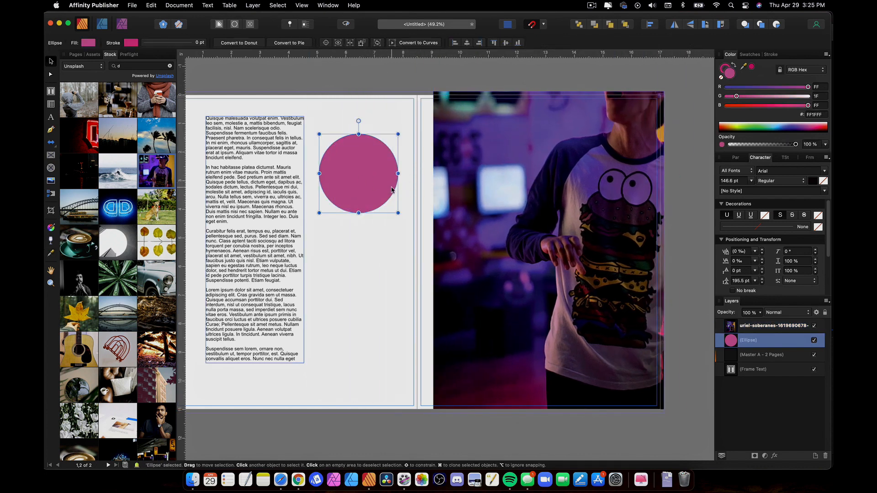
Try several sampled colours on the ellipse with the Color Picker, ending with orange E88D3F from the photo's edge.
{"action": "left_click", "coordinate": [51, 253]}
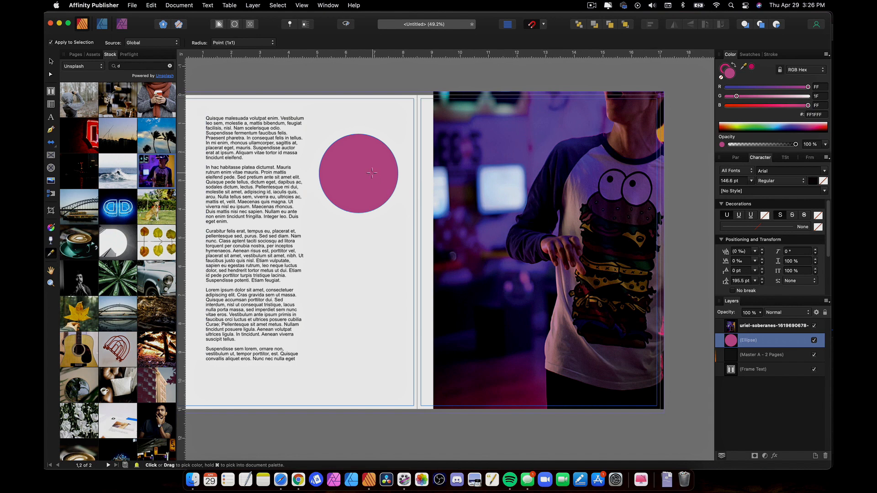
{"action": "left_click", "coordinate": [355, 171]}
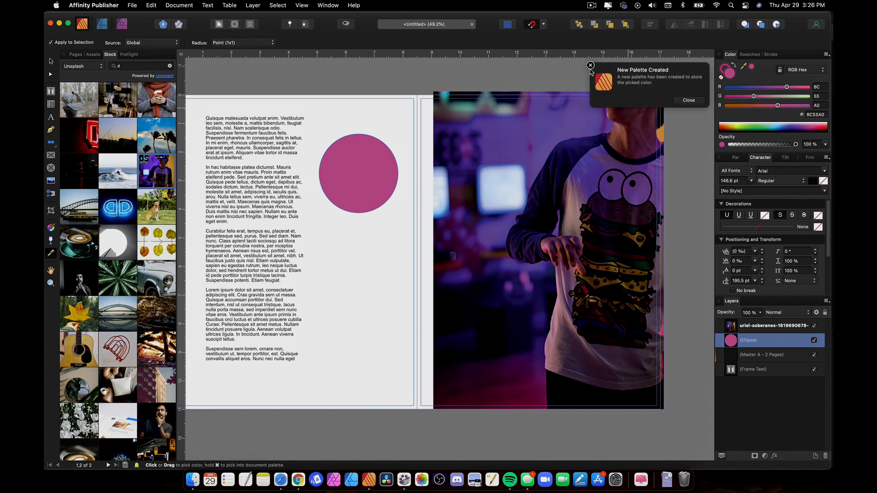
{"action": "left_click_drag", "start_coordinate": [592, 235], "coordinate": [639, 234]}
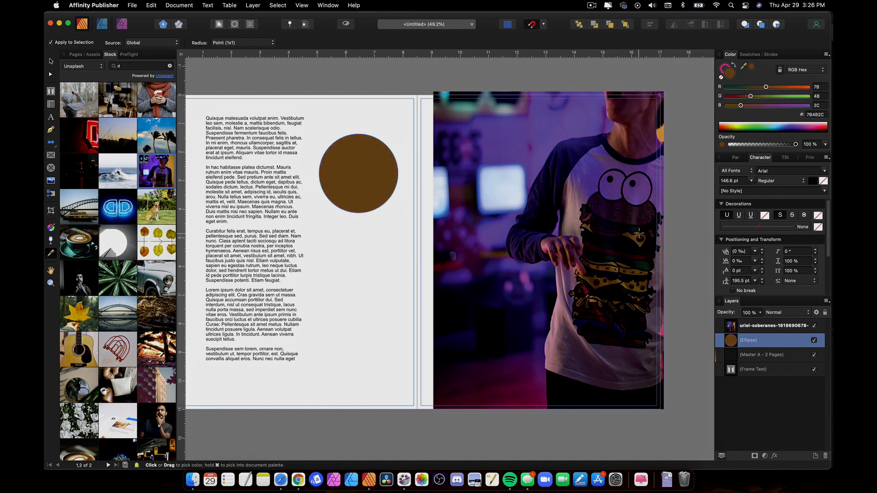
{"action": "left_click_drag", "start_coordinate": [661, 133], "coordinate": [664, 134]}
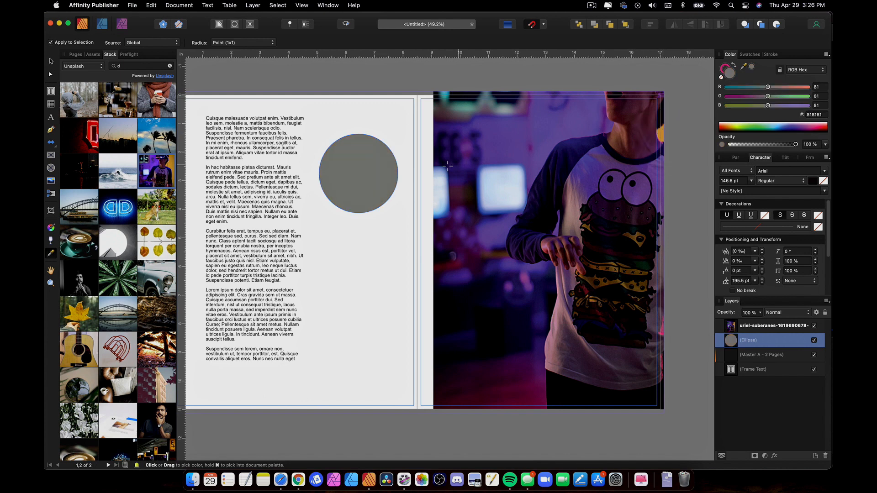
{"action": "left_click_drag", "start_coordinate": [662, 131], "coordinate": [659, 132]}
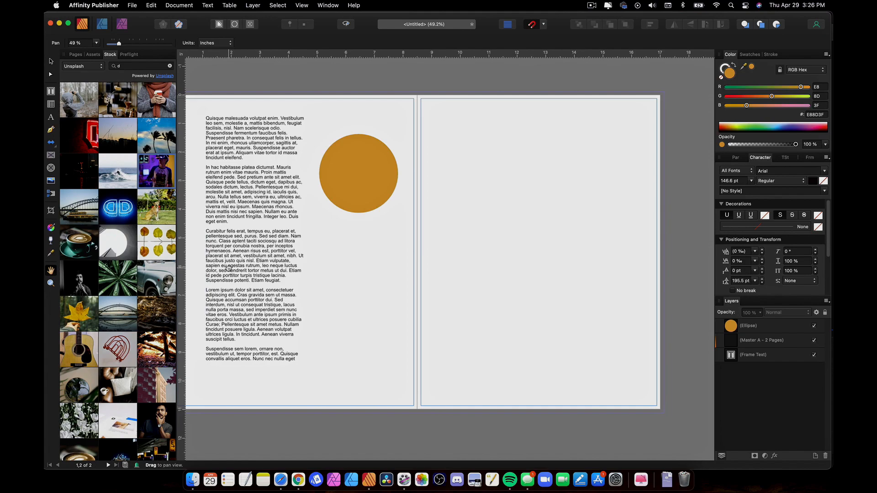
Pan around the two-page spread in different directions with the View Tool.
{"action": "left_click_drag", "start_coordinate": [408, 277], "coordinate": [391, 227]}
{"action": "scroll", "coordinate": [390, 227], "scroll_direction": "down", "scroll_amount": 5}
{"action": "scroll", "coordinate": [391, 227], "scroll_direction": "up", "scroll_amount": 5}
{"action": "scroll", "coordinate": [410, 225], "scroll_direction": "left", "scroll_amount": 3}
{"action": "scroll", "coordinate": [414, 221], "scroll_direction": "right", "scroll_amount": 2}
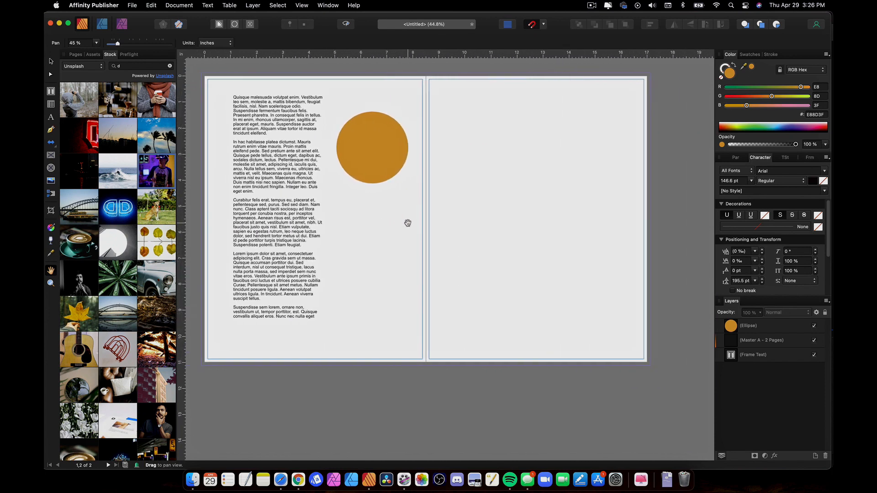
{"action": "scroll", "coordinate": [397, 234], "scroll_direction": "left", "scroll_amount": 3}
{"action": "scroll", "coordinate": [397, 236], "scroll_direction": "right", "scroll_amount": 5}
{"action": "scroll", "coordinate": [397, 236], "scroll_direction": "up", "scroll_amount": 2}
{"action": "scroll", "coordinate": [397, 243], "scroll_direction": "left", "scroll_amount": 5}
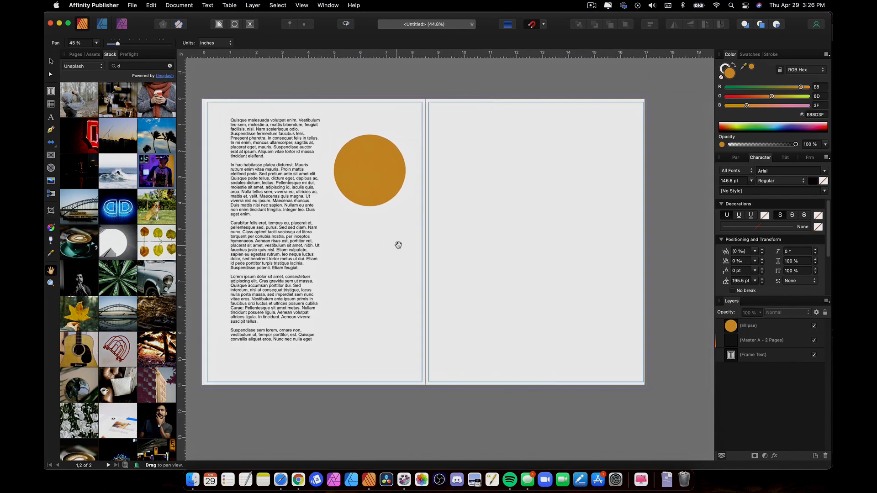
{"action": "scroll", "coordinate": [399, 245], "scroll_direction": "right", "scroll_amount": 4}
{"action": "scroll", "coordinate": [403, 244], "scroll_direction": "left", "scroll_amount": 3}
{"action": "scroll", "coordinate": [403, 245], "scroll_direction": "down", "scroll_amount": 2}
{"action": "scroll", "coordinate": [399, 243], "scroll_direction": "right", "scroll_amount": 2}
{"action": "scroll", "coordinate": [399, 242], "scroll_direction": "up", "scroll_amount": 2}
{"action": "scroll", "coordinate": [410, 243], "scroll_direction": "left", "scroll_amount": 4}
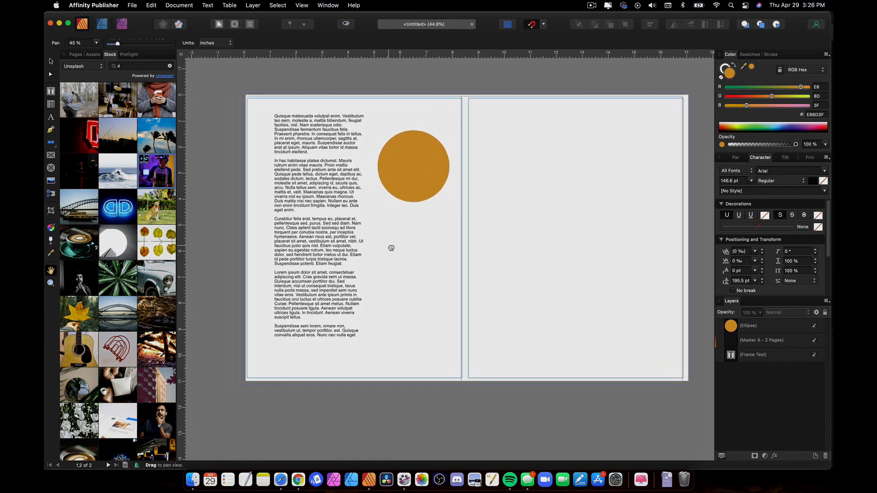
{"action": "scroll", "coordinate": [398, 245], "scroll_direction": "left", "scroll_amount": 2}
{"action": "scroll", "coordinate": [397, 245], "scroll_direction": "up", "scroll_amount": 1}
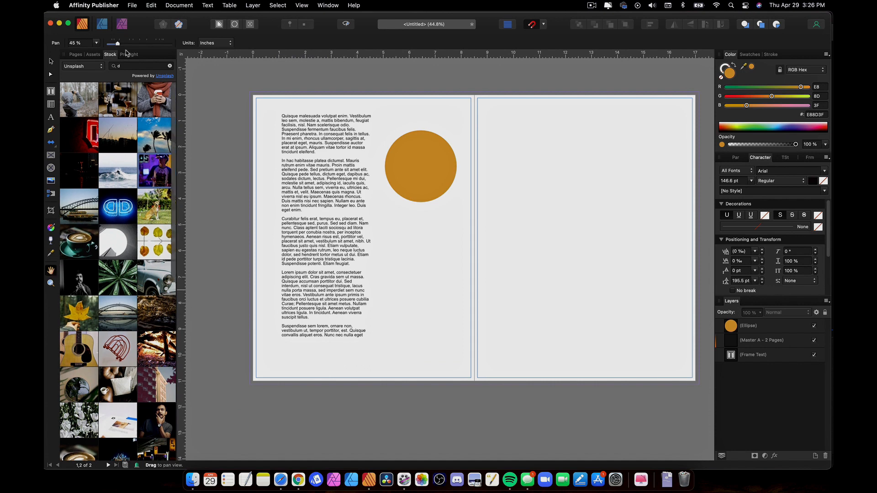
Examine the Master A page and the Pages 1,2 spread, including the commands for adding, duplicating and applying masters.
{"action": "left_click", "coordinate": [76, 55]}
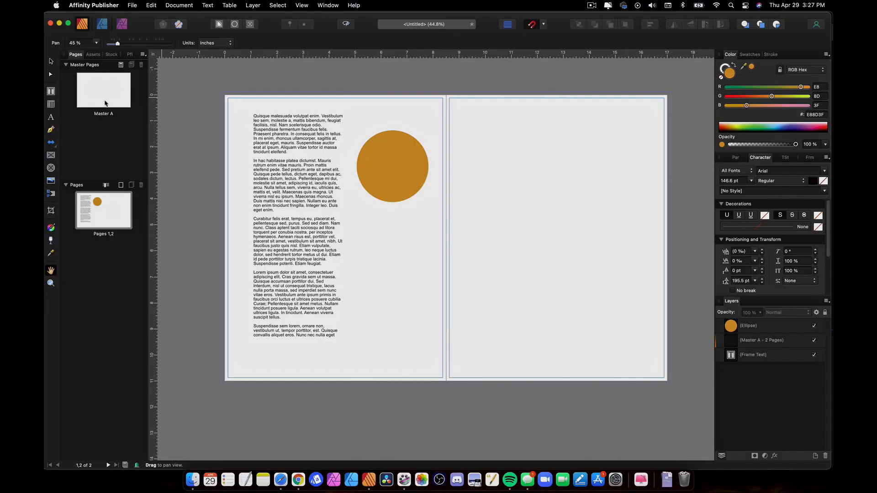
{"action": "left_click", "coordinate": [119, 103]}
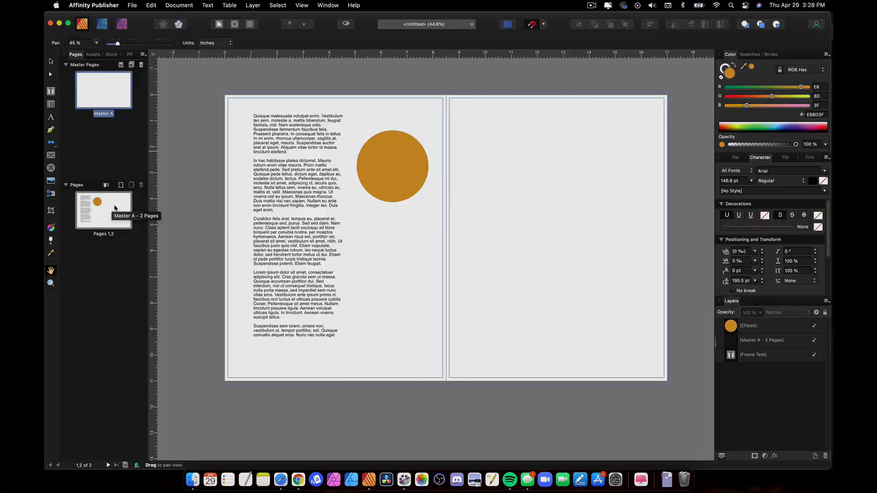
{"action": "right_click", "coordinate": [116, 204]}
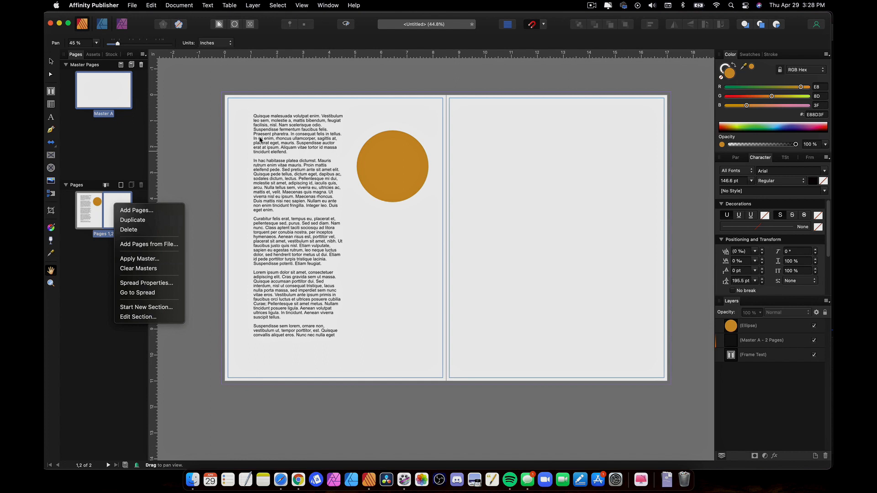
{"action": "left_click", "coordinate": [111, 92]}
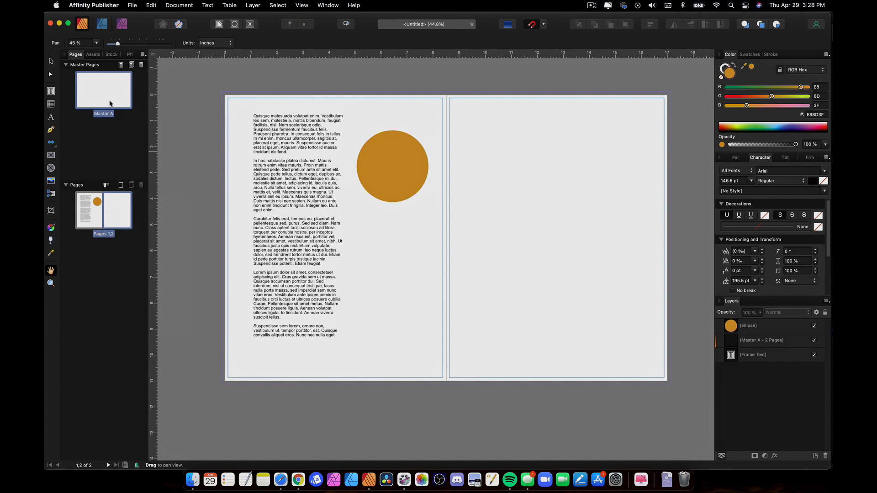
{"action": "left_click_drag", "start_coordinate": [106, 101], "coordinate": [118, 183]}
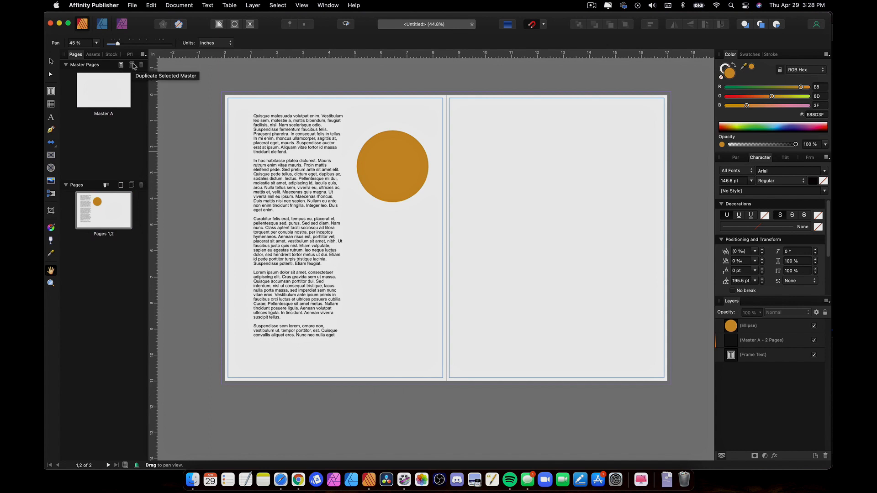
{"action": "left_click", "coordinate": [122, 98]}
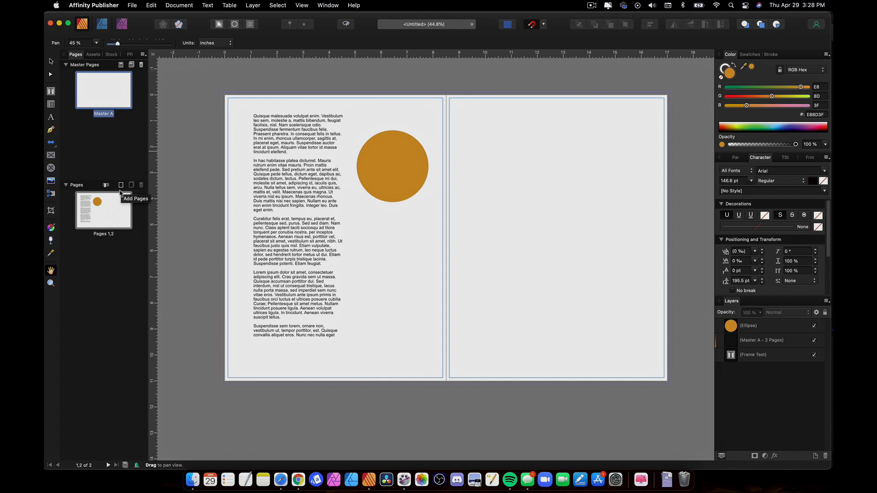
{"action": "left_click", "coordinate": [127, 193]}
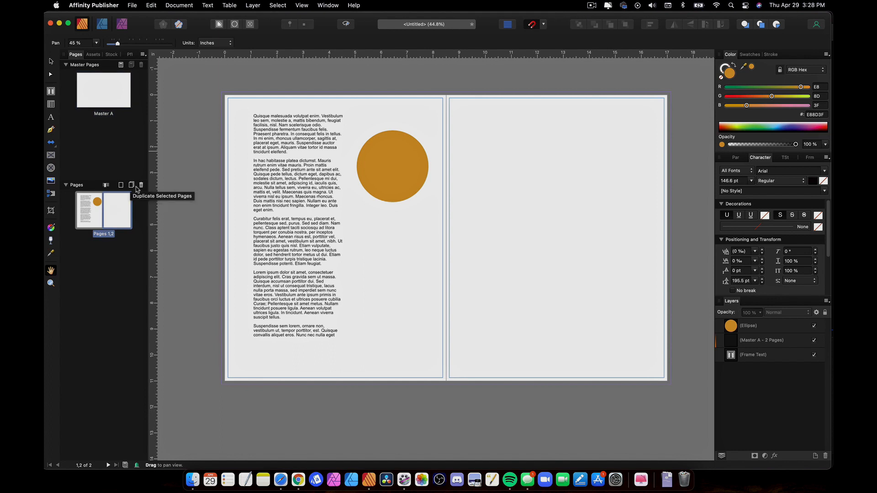